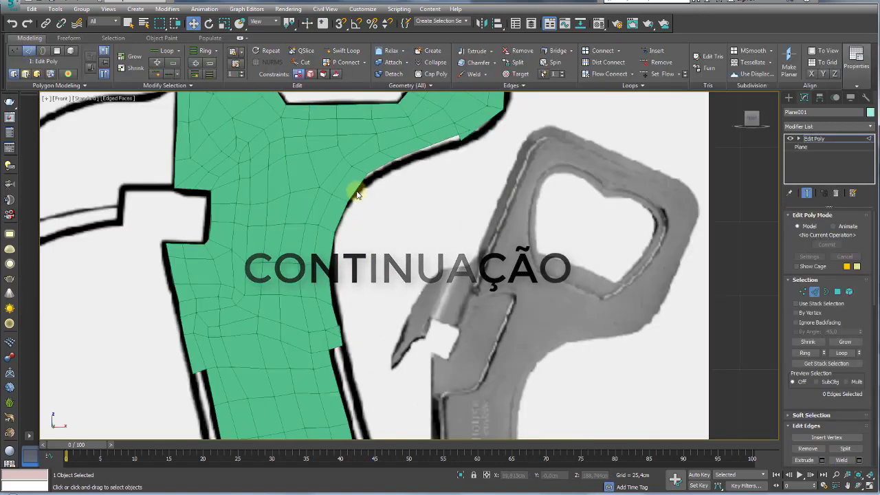
Switch to the Scale tool with the R key to prepare Box001 for freeform building.
key("r")
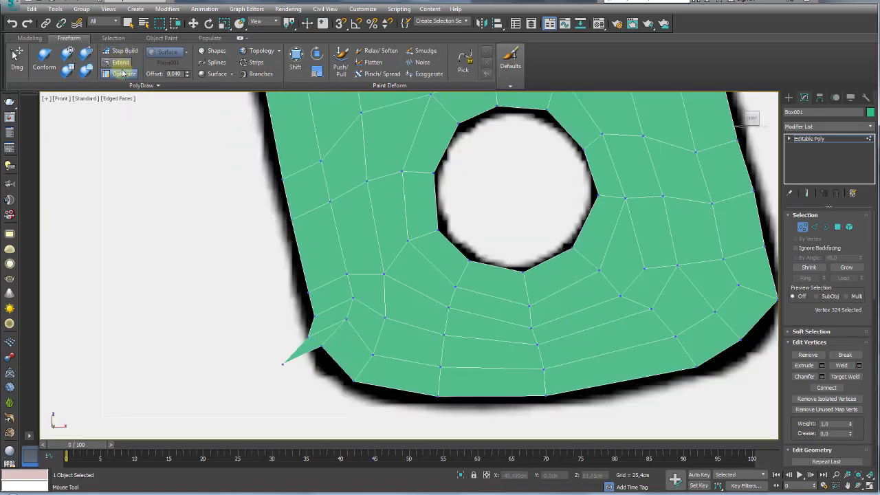
Collapse stray left-edge vertices with Optimize, then build a widened quad strip along the blade's upper outline.
left_click(122, 73)
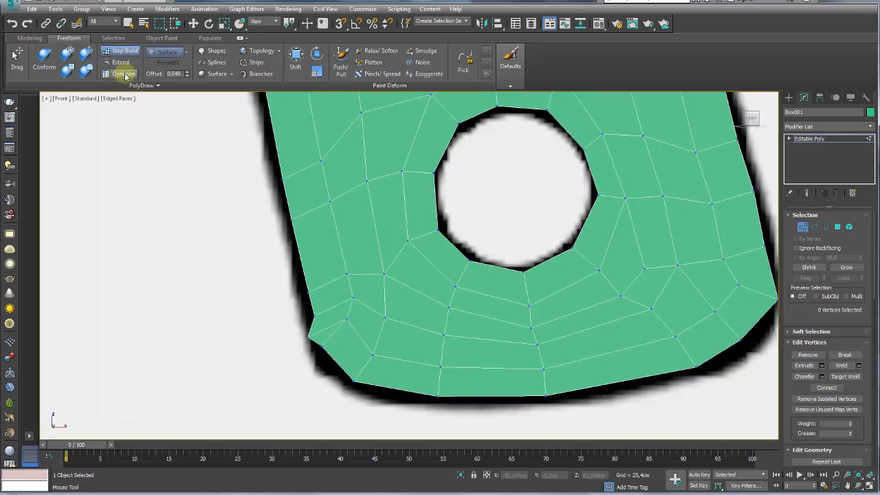
mouse_move(314, 343)
left_mouse_down()
mouse_move(314, 310)
mouse_move(347, 274)
left_mouse_up()
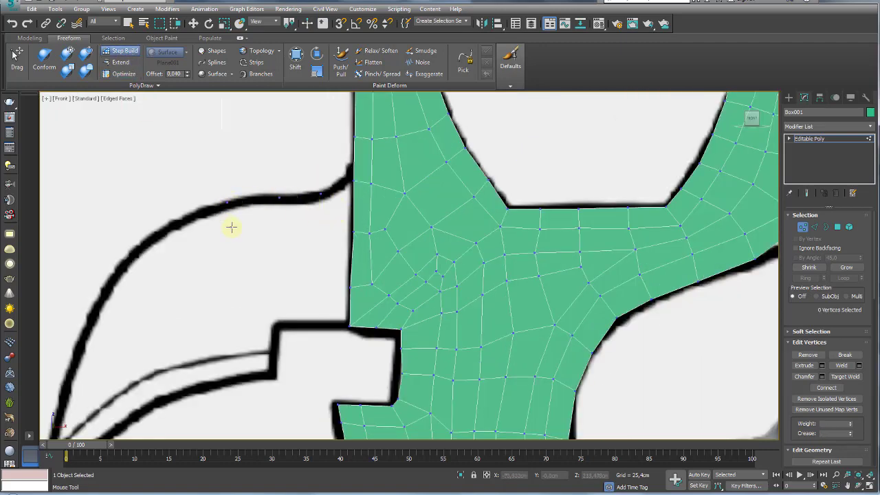
mouse_move(231, 227)
left_mouse_down("shift")
mouse_move(334, 190)
mouse_move(351, 204)
left_mouse_up("shift")
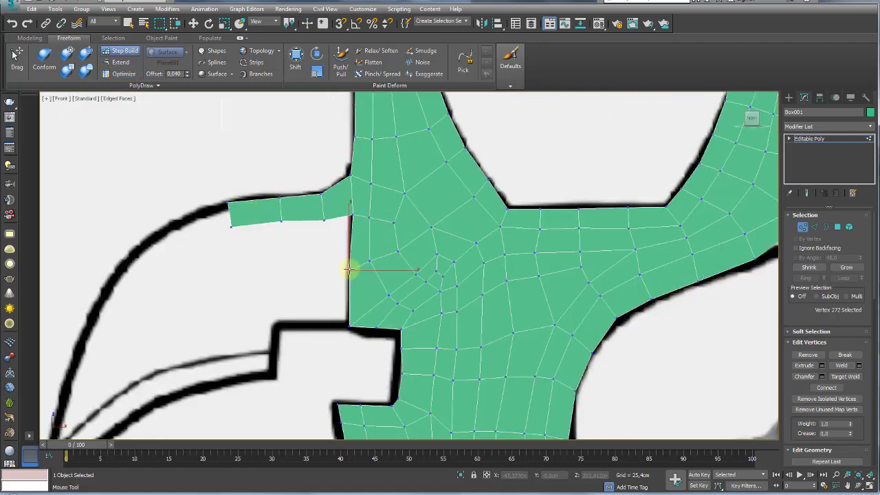
left_click(281, 267)
mouse_move(284, 265)
left_mouse_down("shift")
mouse_move(323, 323)
mouse_move(334, 304)
mouse_move(310, 299)
left_mouse_up("shift")
left_click(292, 322)
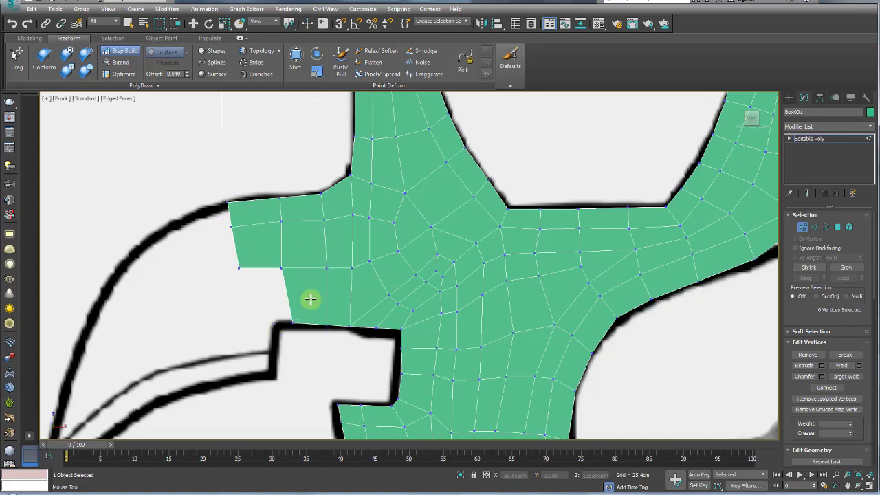
Build two quads beside the notch below the blade.
mouse_move(238, 346)
left_mouse_down("shift")
mouse_move(255, 314)
mouse_move(253, 261)
left_mouse_up("shift")
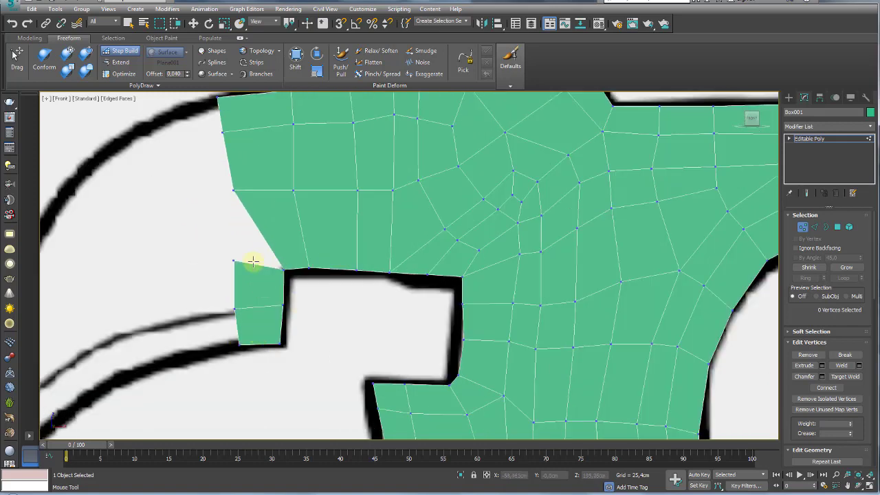
scroll(341, 255, "down", 4)
scroll(341, 255, "up", 3)
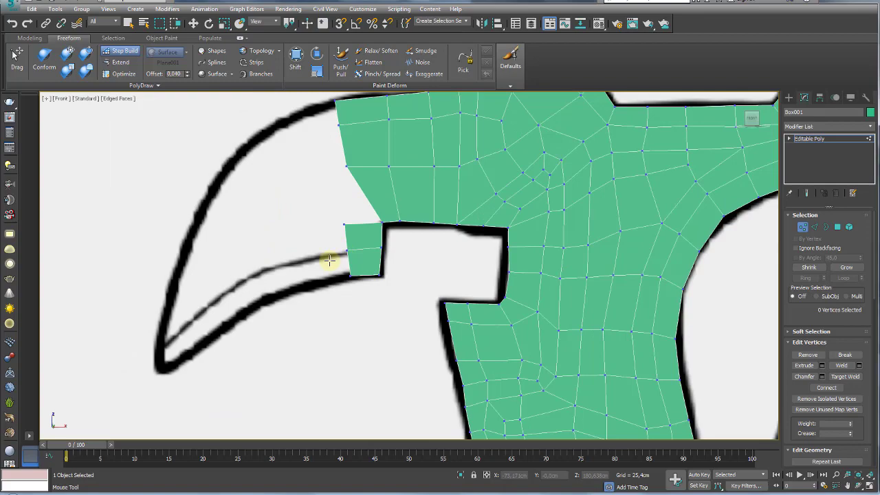
scroll(347, 272, "down", 1)
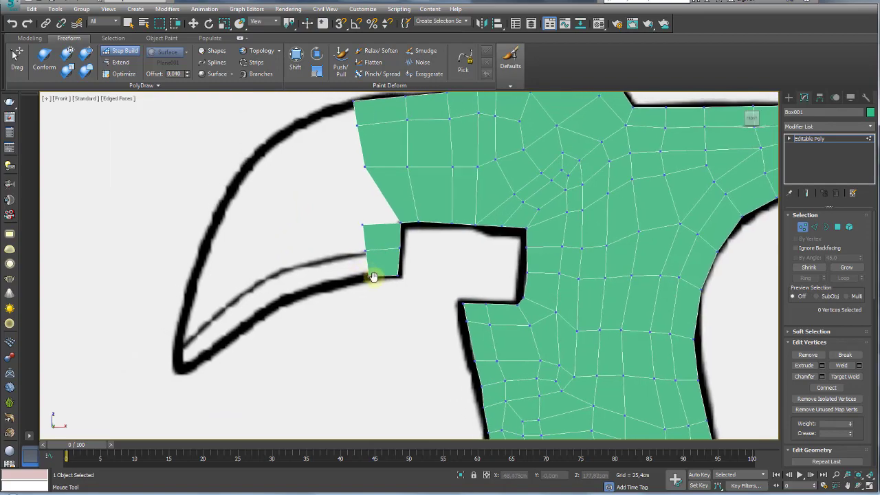
scroll(369, 275, "down", 1)
middle_click_drag(575, 249, 500, 274)
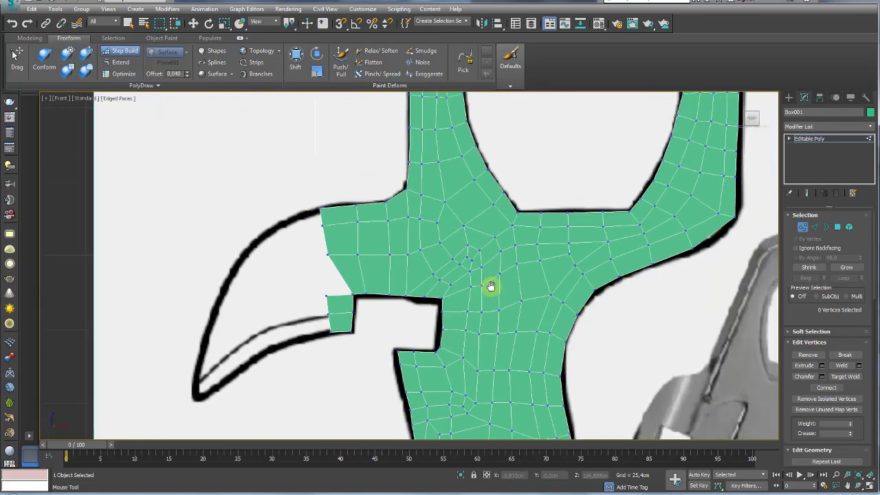
middle_click_drag(324, 275, 363, 192)
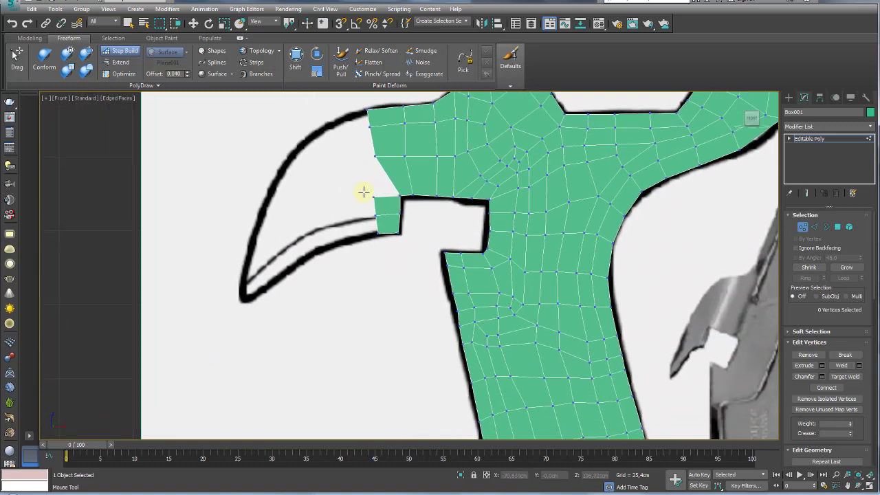
scroll(356, 219, "up", 3)
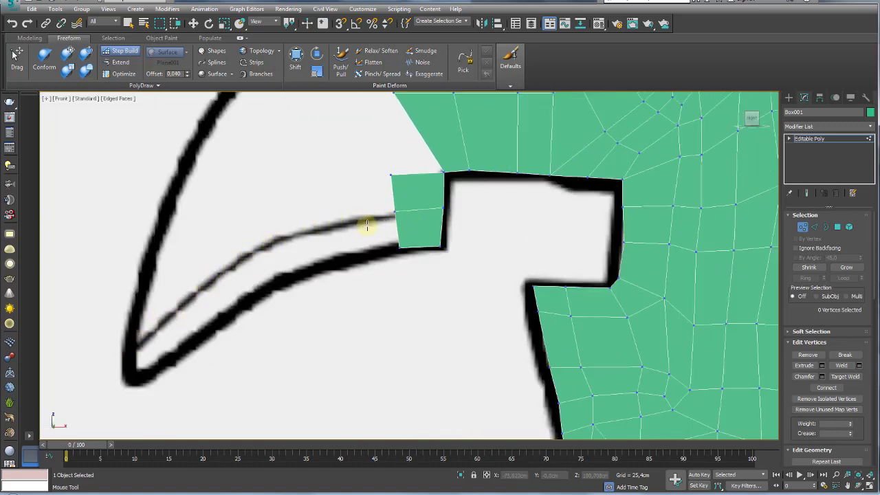
scroll(367, 225, "down", 2)
scroll(358, 220, "up", 1)
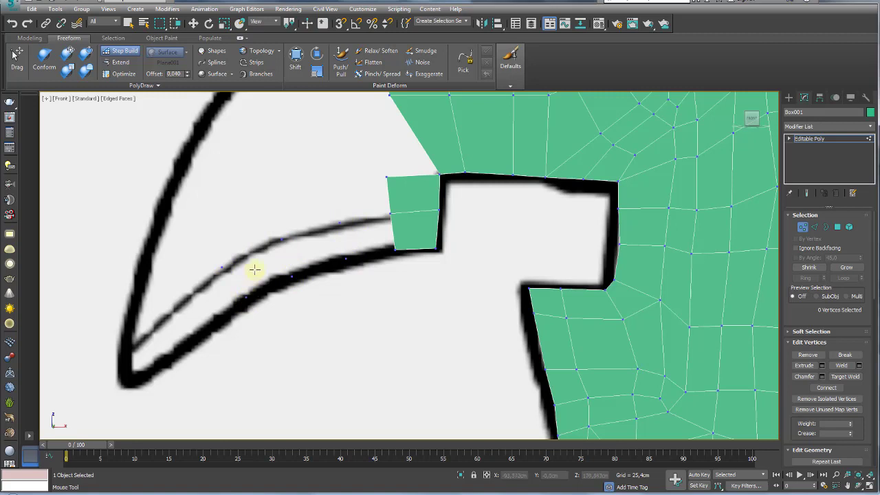
Build a quad strip along the blade's inner curve down to the tip, reshaping the tip to the sketch.
mouse_move(254, 269)
left_mouse_down()
mouse_move(314, 250)
mouse_move(323, 269)
left_mouse_up()
middle_click_drag(323, 269, 419, 224)
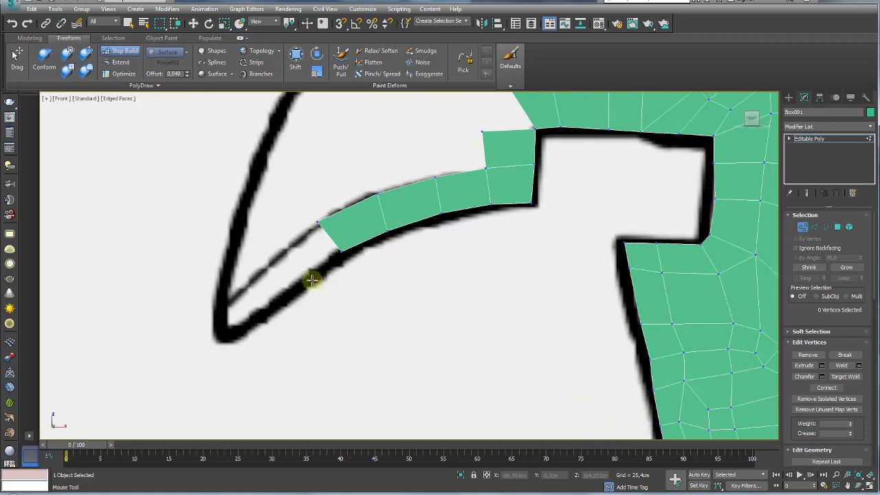
left_click(291, 262, "shift")
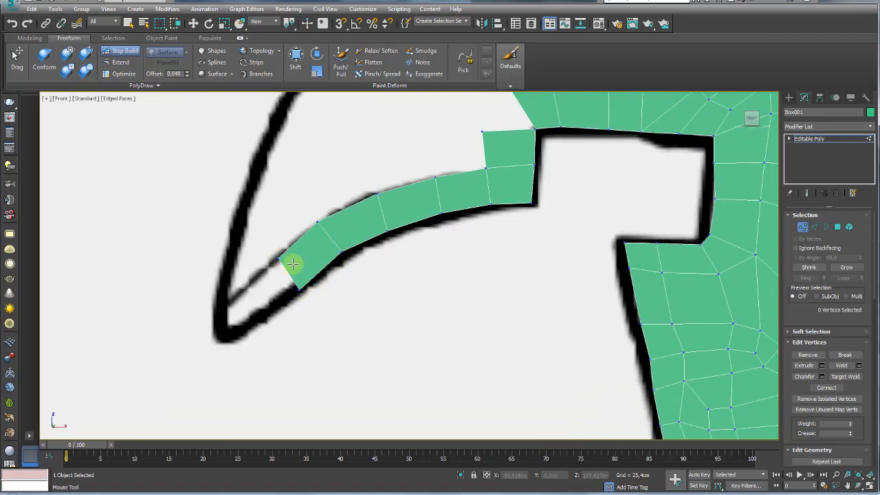
left_click(254, 318)
left_click(272, 288, "shift")
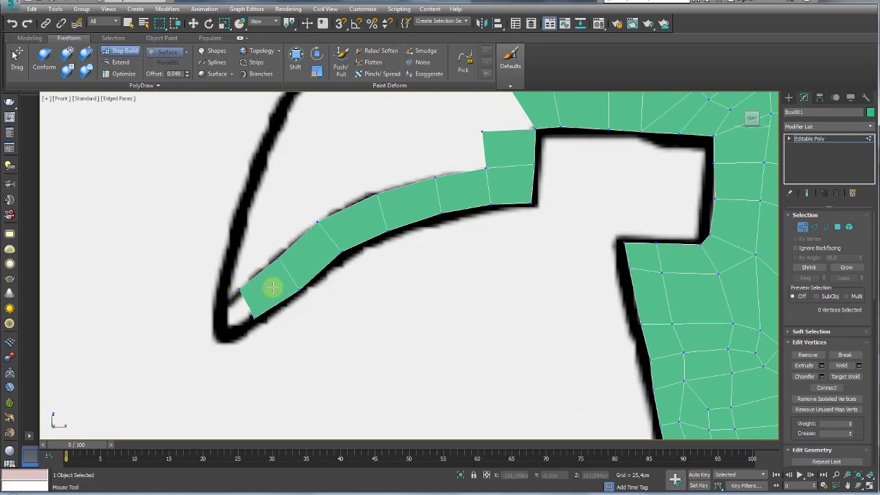
left_click(223, 335)
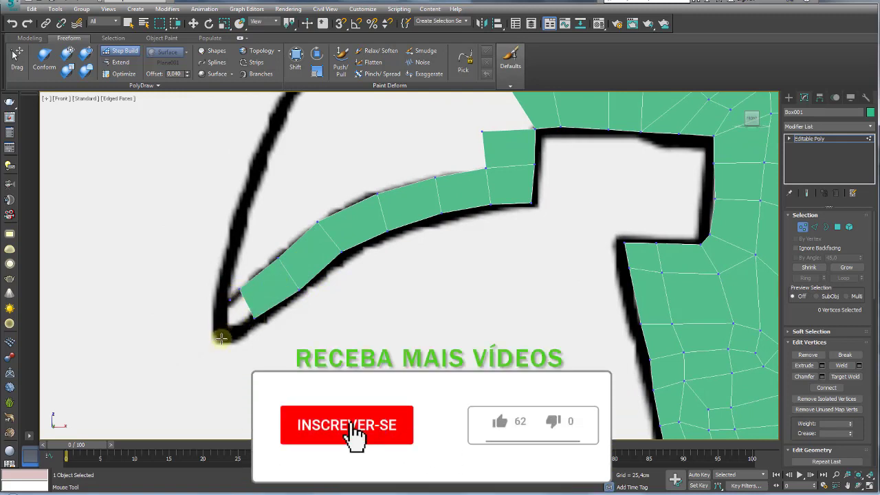
left_click(244, 304, "shift")
scroll(309, 264, "up", 1)
scroll(330, 255, "up", 2)
scroll(306, 253, "up", 2)
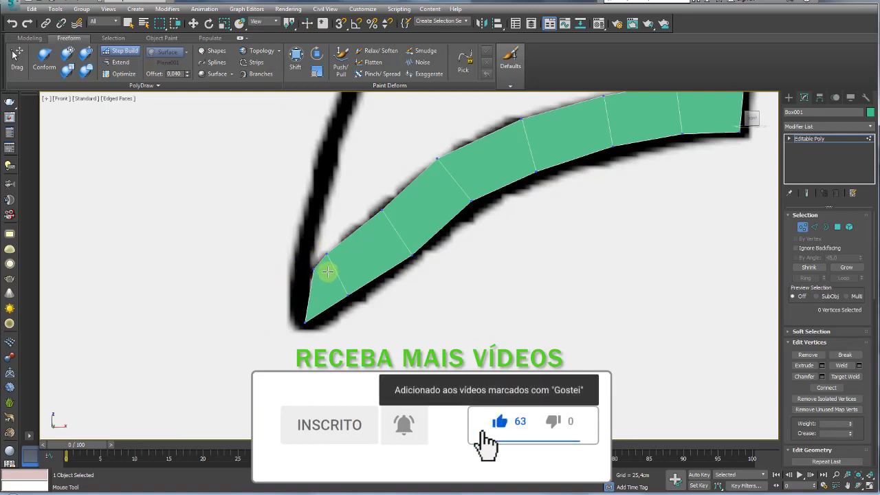
left_click_drag(315, 266, 302, 272)
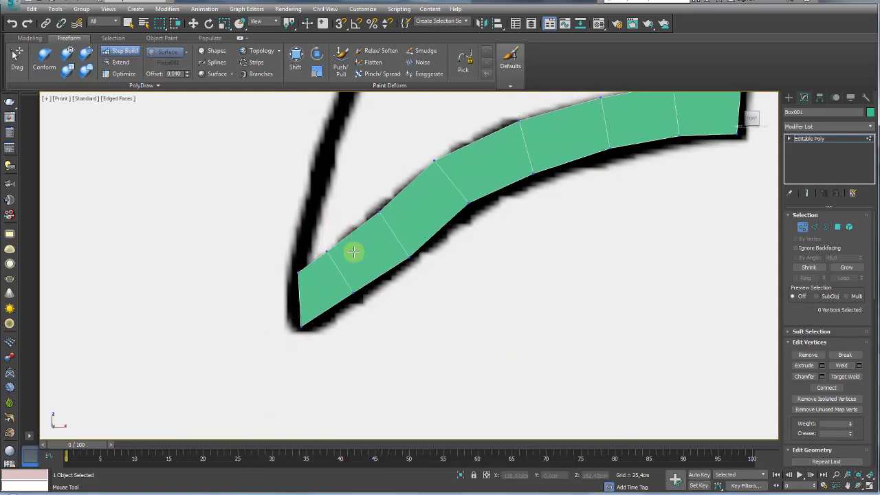
scroll(352, 252, "down", 3)
scroll(330, 233, "up", 1)
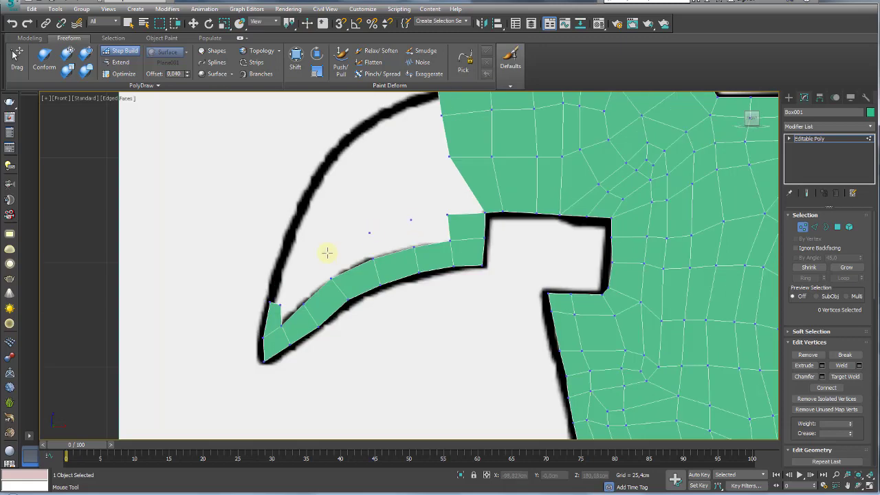
Extend quads up the blade's outer outline and fill the remaining blade area.
left_click_drag(280, 281, 324, 167)
left_click(310, 246, "shift")
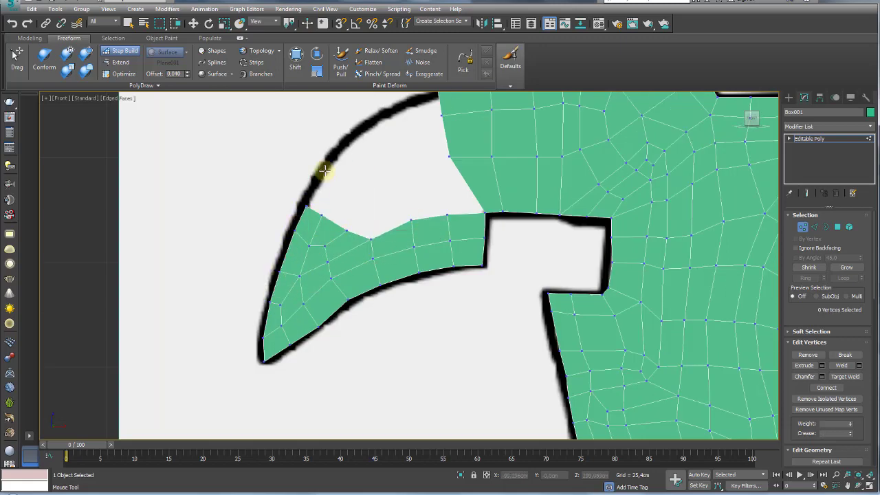
middle_click_drag(324, 167, 305, 224)
left_click_drag(380, 191, 312, 238, "shift")
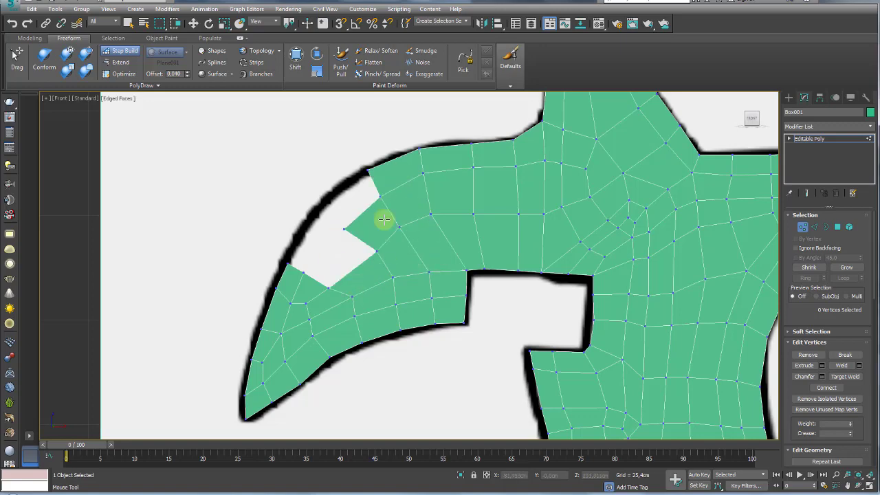
scroll(444, 227, "down", 5)
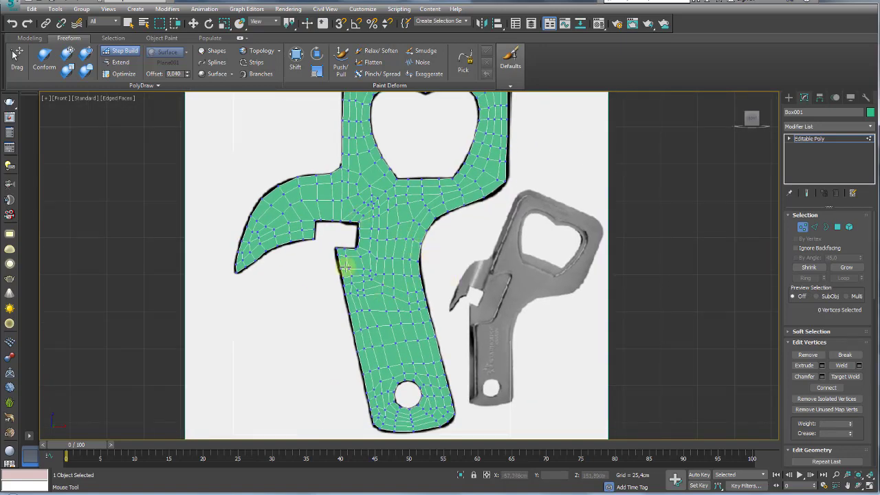
Switch to the Perspective view, turn off Step Build and minimize the ribbon.
mouse_move(379, 226)
middle_mouse_down()
mouse_move(369, 275)
mouse_move(375, 270)
middle_mouse_up()
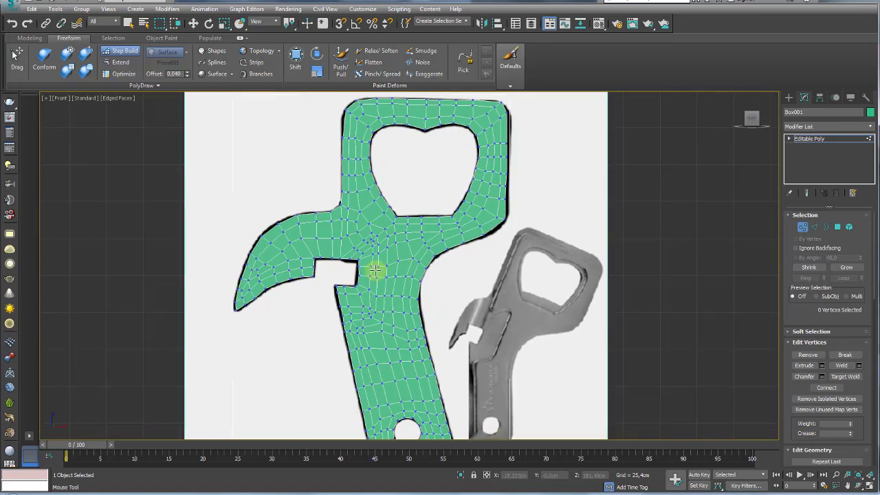
scroll(409, 273, "down", 2)
key("p")
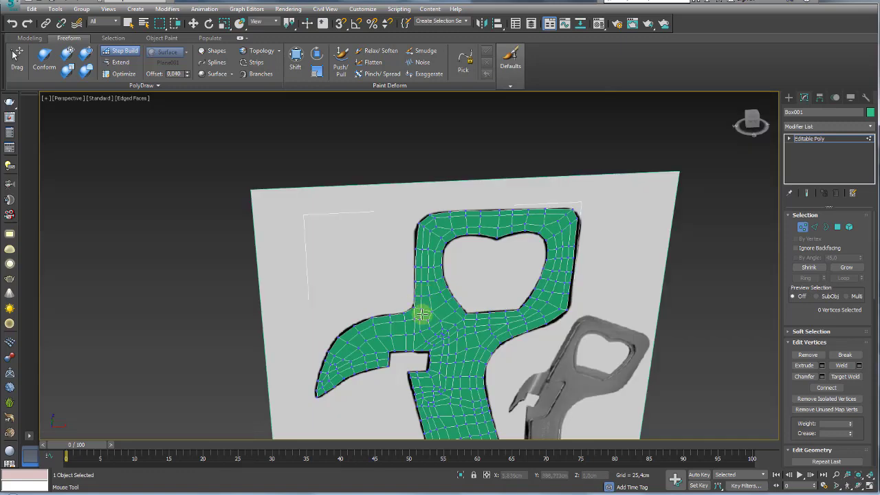
scroll(408, 281, "up", 2)
scroll(385, 241, "up", 2)
left_click(121, 52)
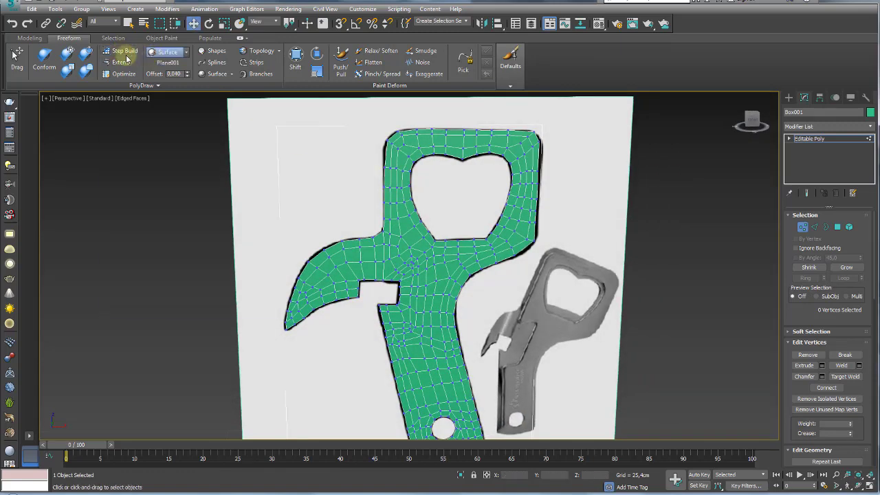
left_click(240, 38)
Orbit to a side angle with the mesh in front of the reference plane, and select Box001.
middle_click_drag(511, 275, 514, 245, "alt")
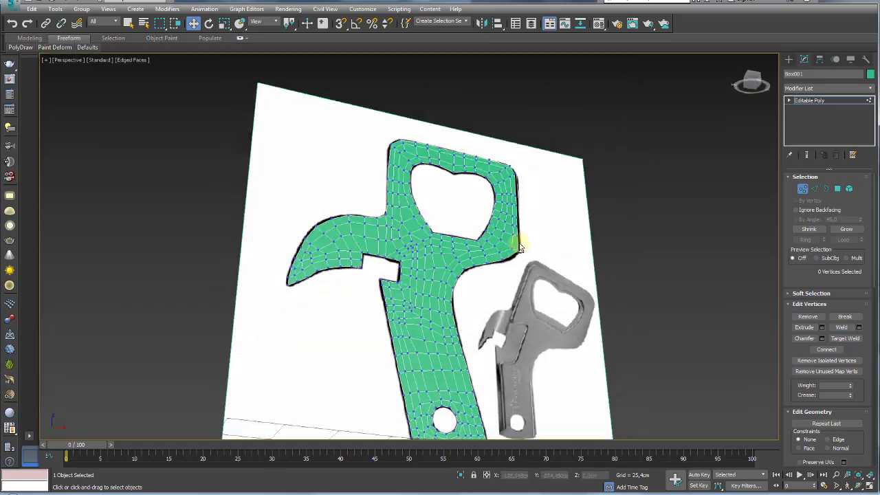
left_click(523, 274)
mouse_move(522, 275)
middle_mouse_down("alt")
mouse_move(389, 283)
mouse_move(416, 314)
middle_mouse_up("alt")
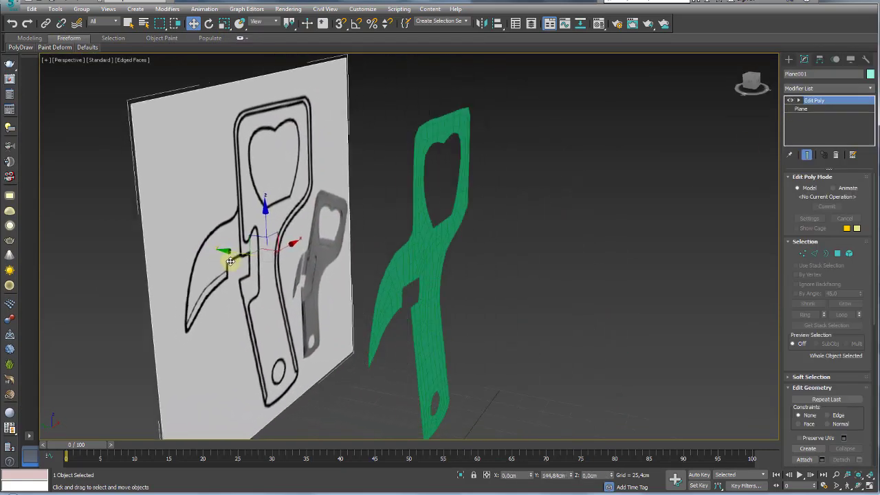
scroll(320, 313, "up", 3)
mouse_move(320, 312)
middle_mouse_down("alt")
mouse_move(392, 305)
mouse_move(486, 265)
mouse_move(491, 279)
middle_mouse_up("alt")
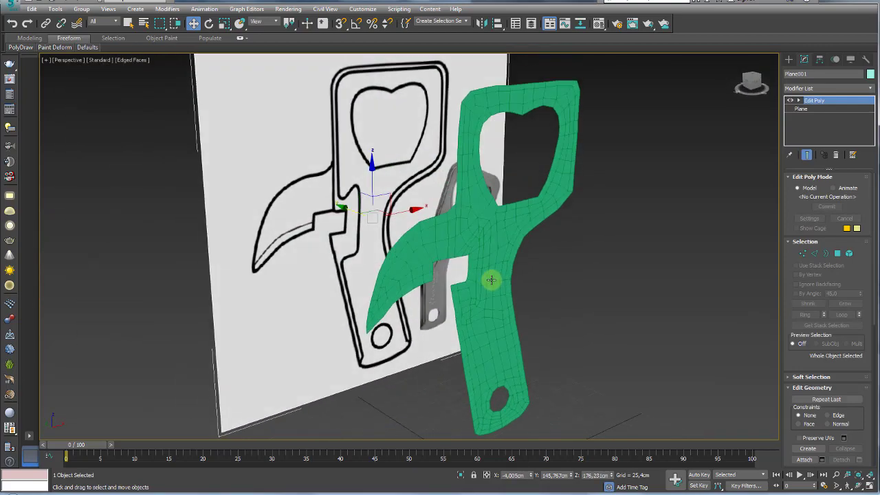
left_click(491, 279)
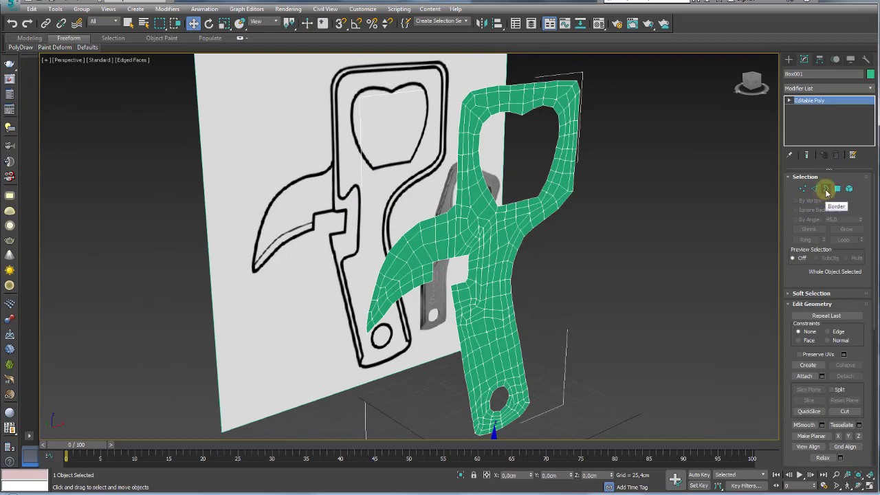
Marquee-select the open border edges of the green mesh in Border mode.
left_click(826, 189)
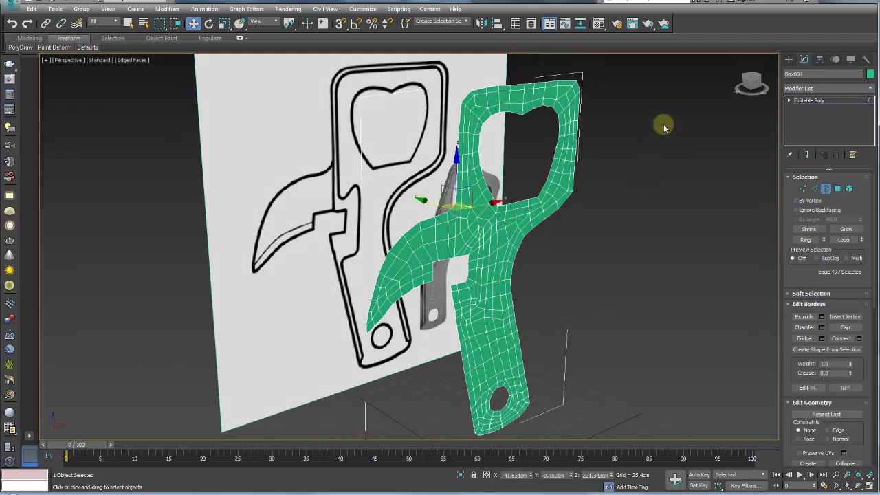
left_click_drag(679, 159, 565, 249)
mouse_move(564, 249)
middle_mouse_down("alt")
mouse_move(571, 257)
mouse_move(538, 244)
mouse_move(546, 220)
mouse_move(584, 245)
middle_mouse_up("alt")
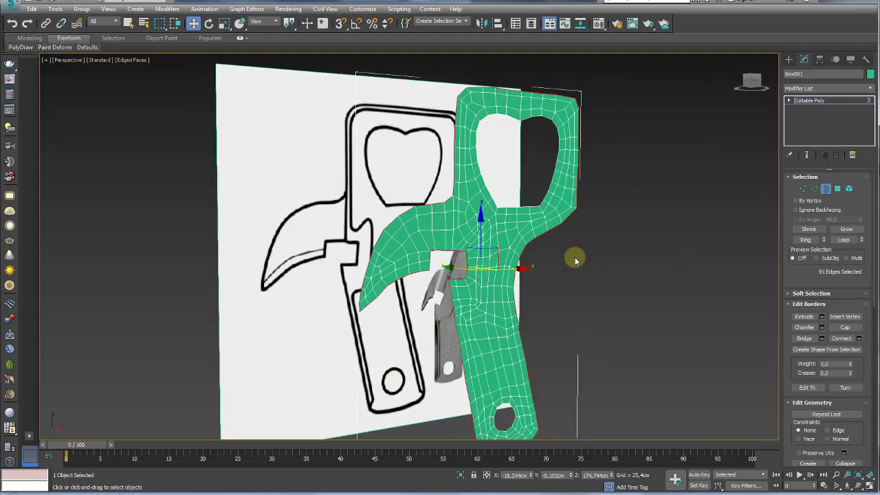
Inspect the reference plane, then reselect the opener mesh in Edge sub-object mode.
scroll(510, 177, "up", 5)
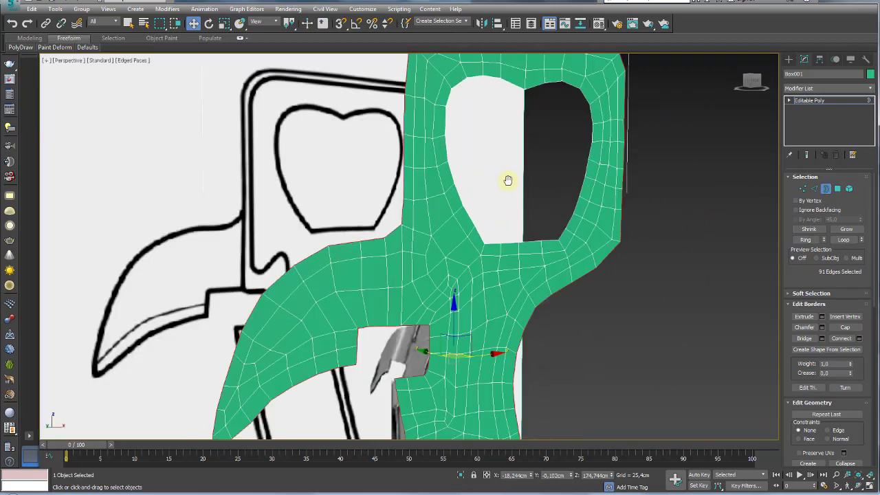
scroll(507, 206, "down", 8)
mouse_move(506, 241)
middle_mouse_down("alt")
mouse_move(530, 282)
mouse_move(448, 211)
middle_mouse_up("alt")
scroll(530, 255, "up", 4)
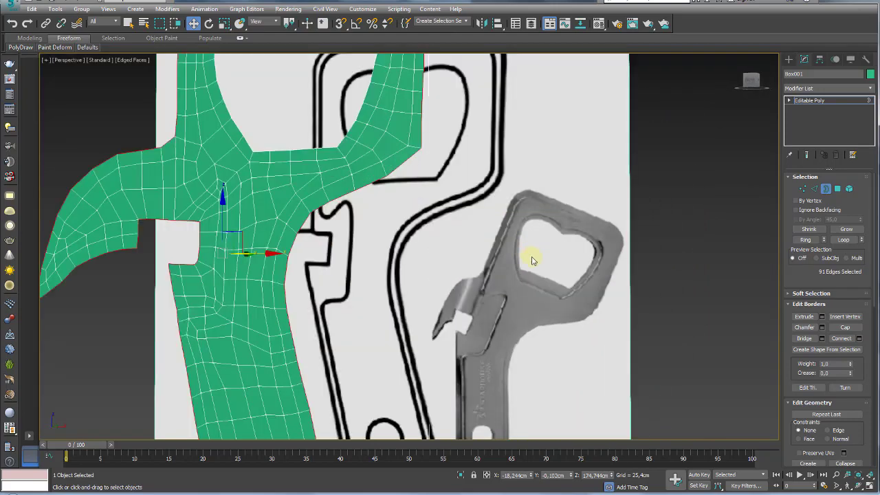
scroll(533, 289, "up", 3)
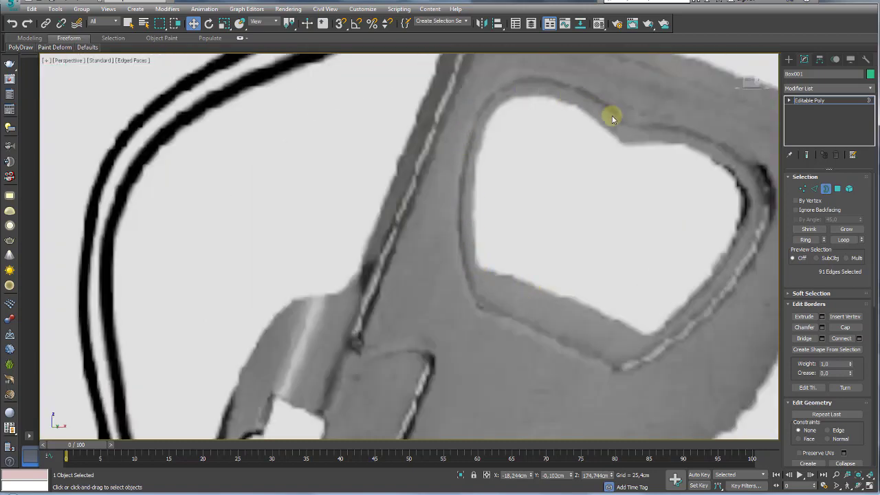
scroll(425, 196, "down", 4)
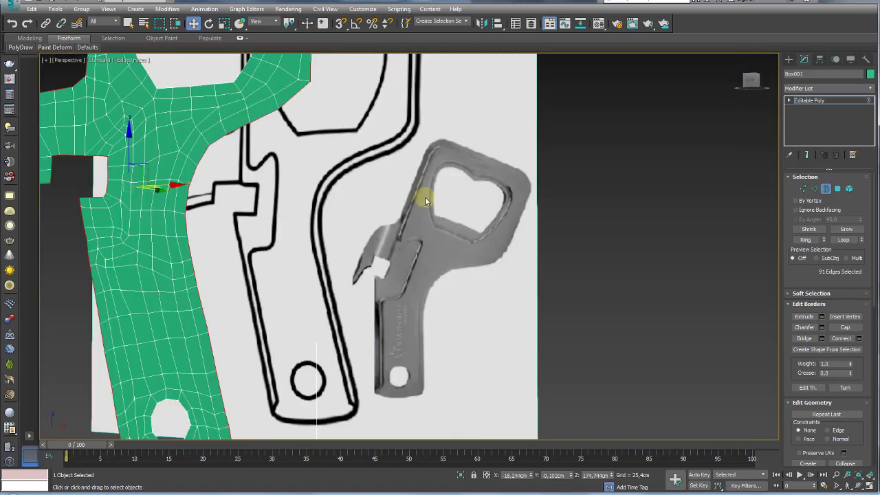
scroll(390, 135, "down", 3)
mouse_move(395, 143)
middle_mouse_down("alt")
mouse_move(414, 198)
mouse_move(363, 173)
middle_mouse_up("alt")
left_click(413, 195)
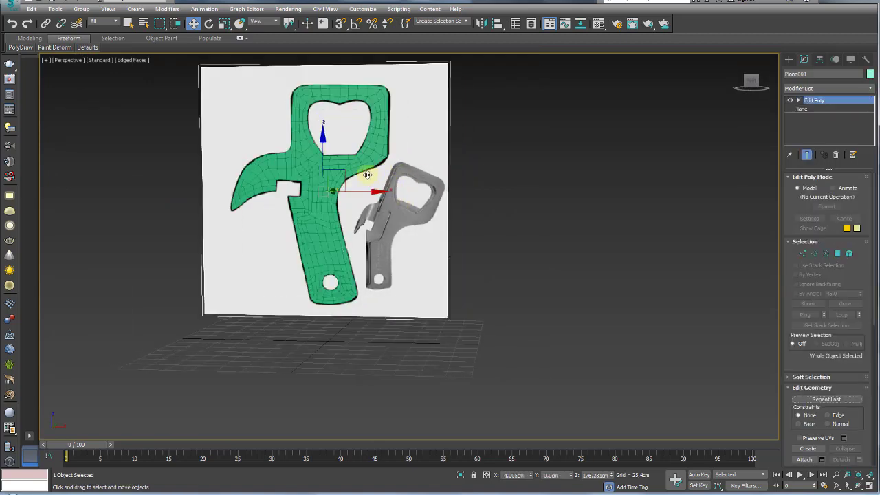
left_click(363, 173)
scroll(384, 226, "up", 5)
key("3")
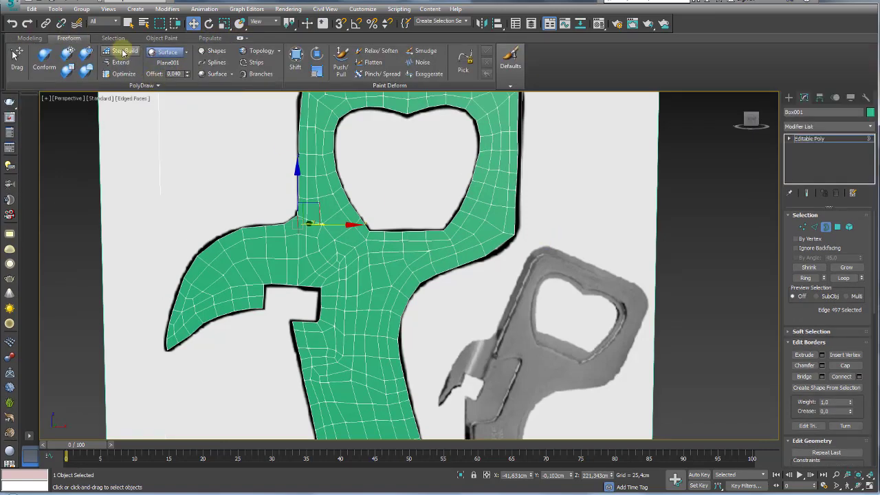
Enable Step Build and build quads along the heart hole's left, top-left and top edges.
left_click(121, 54)
scroll(350, 175, "up", 4)
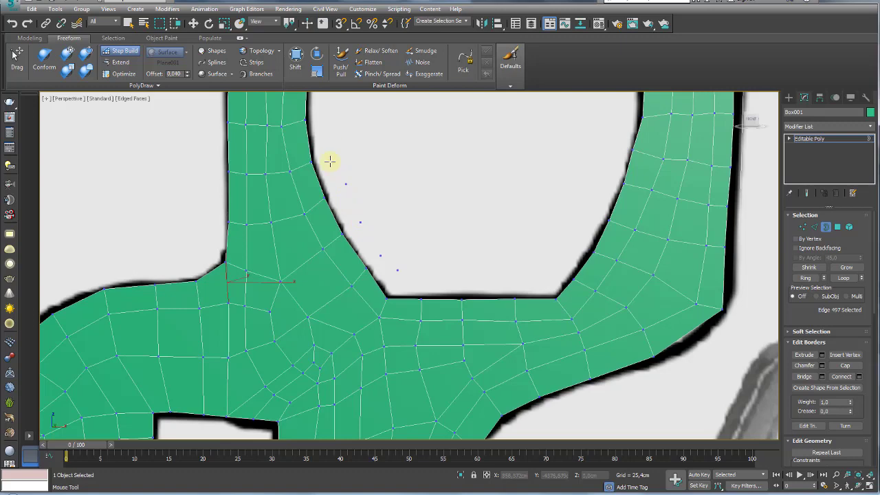
mouse_move(330, 162)
left_mouse_down("shift")
mouse_move(357, 232)
mouse_move(385, 269)
left_mouse_up("shift")
middle_click_drag(369, 165, 378, 268)
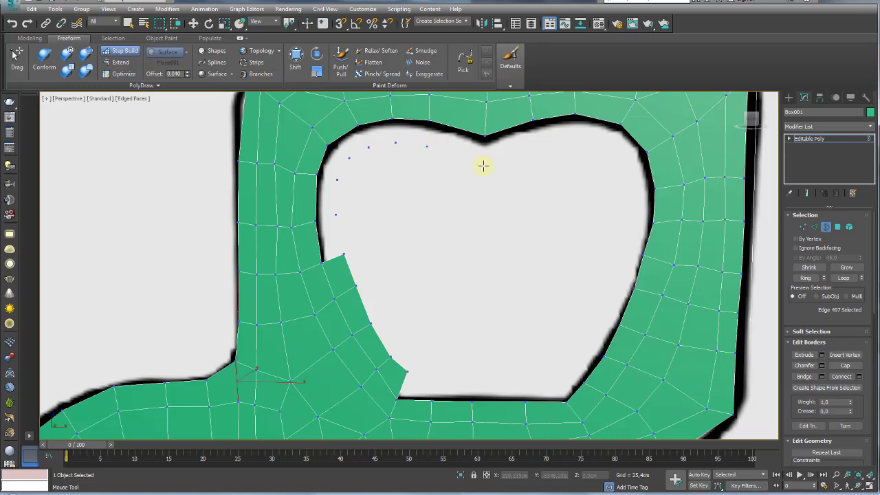
mouse_move(467, 148)
left_mouse_down("shift")
mouse_move(350, 142)
mouse_move(330, 226)
mouse_move(335, 257)
left_mouse_up("shift")
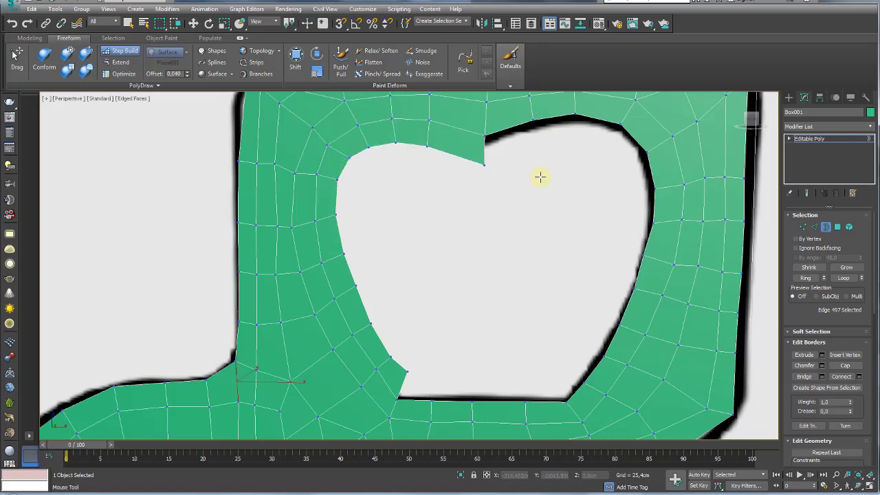
middle_click_drag(540, 176, 439, 187)
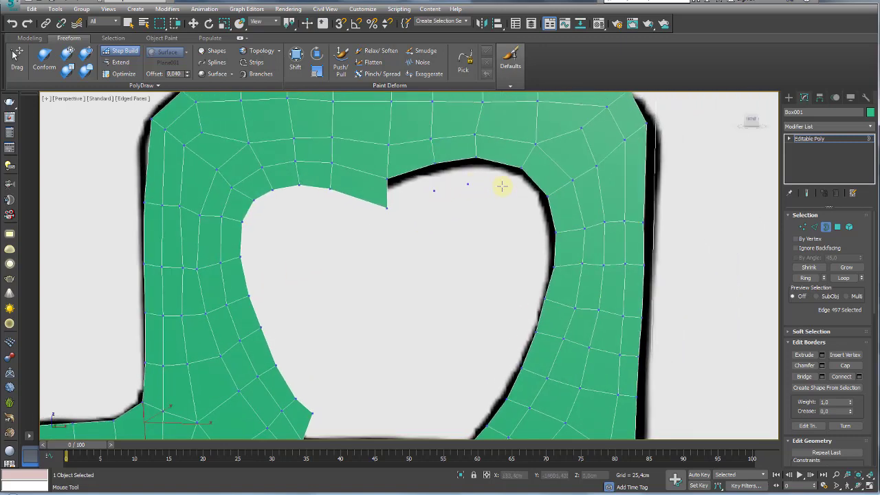
mouse_move(524, 210)
left_mouse_down("shift")
mouse_move(471, 172)
mouse_move(419, 191)
left_mouse_up("shift")
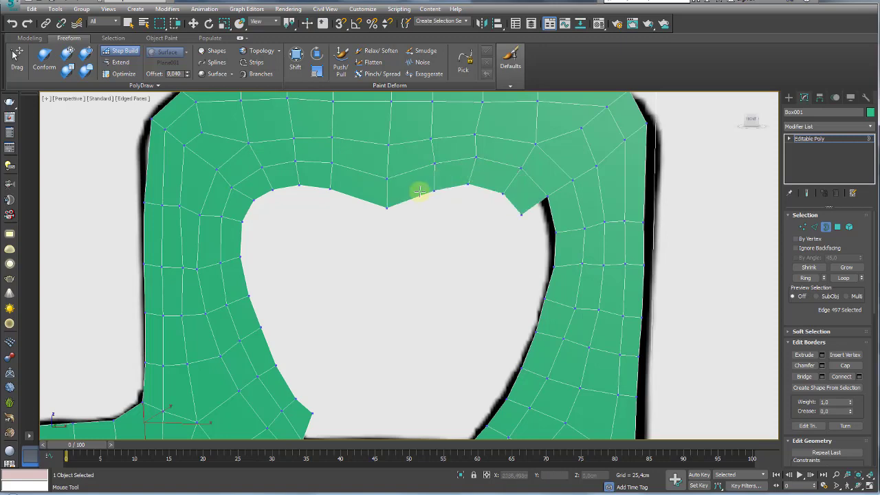
Fill the hole's right and bottom edges with quads and nudge two bottom vertices up to straighten it.
left_click_drag(529, 274, 521, 330, "shift")
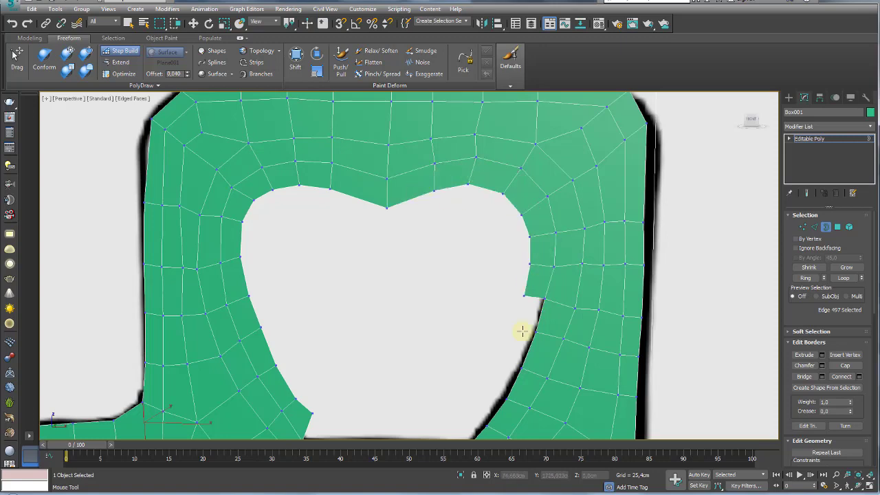
scroll(518, 309, "up", 3)
left_click_drag(515, 289, 420, 341, "shift")
left_click_drag(300, 353, 397, 357, "shift")
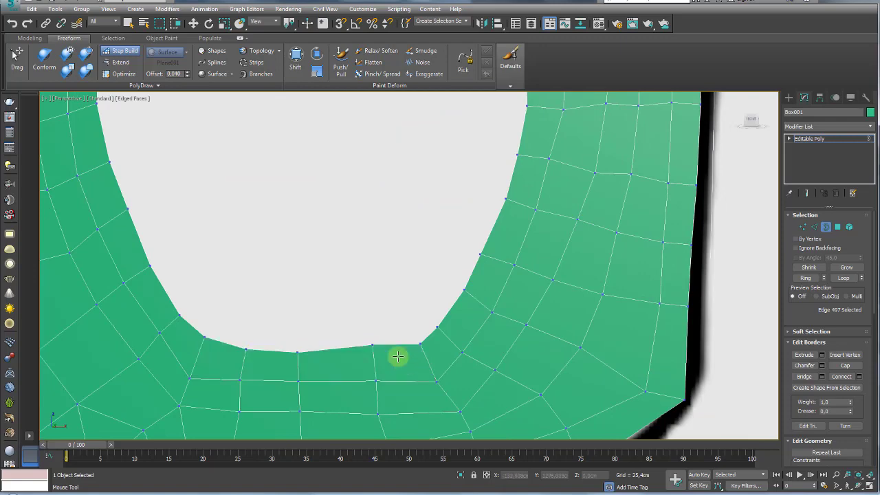
middle_click_drag(397, 357, 316, 284)
left_click_drag(292, 275, 290, 264)
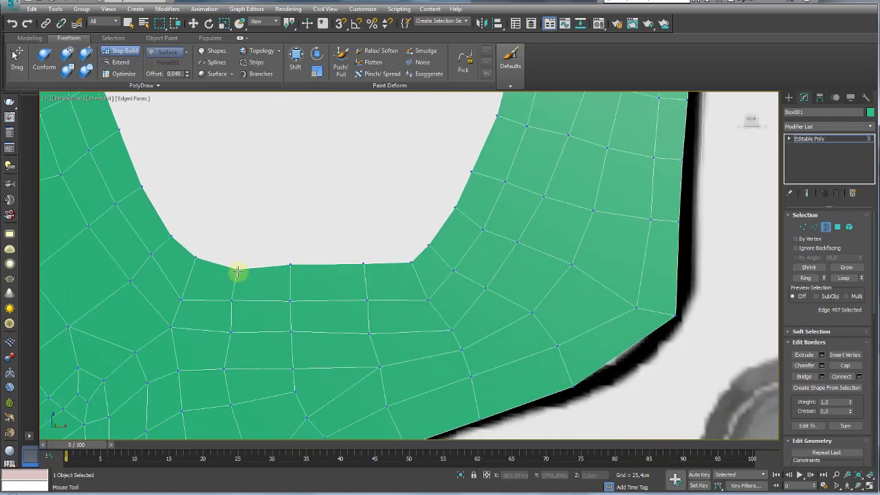
left_click_drag(237, 272, 234, 258)
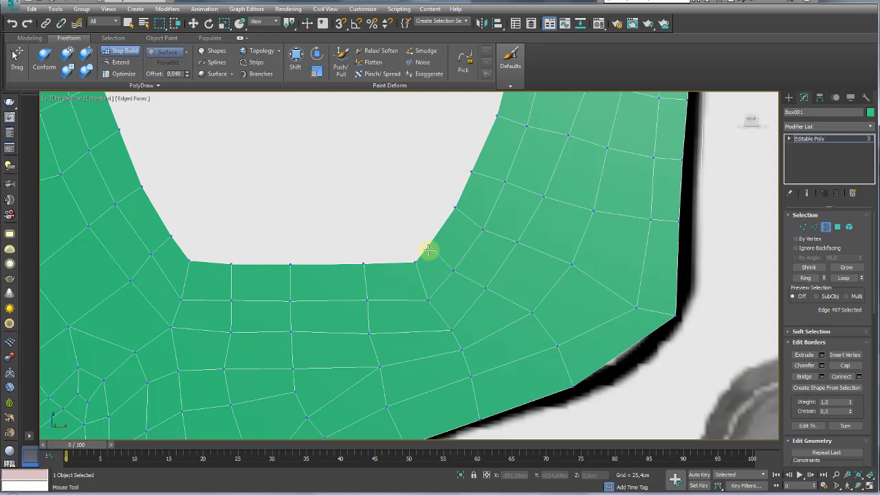
scroll(428, 242, "down", 10)
Exit Step Build, clear the edge selection, return to object level and reselect the opener mesh.
key("w")
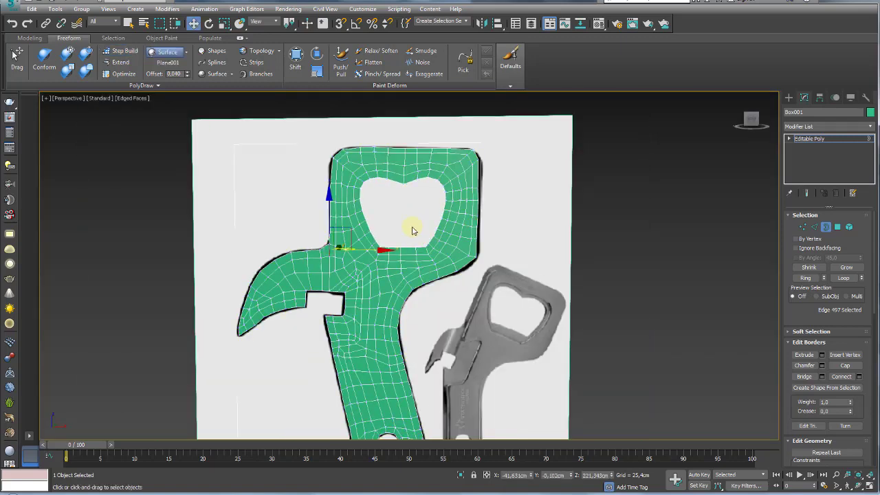
left_click(505, 266)
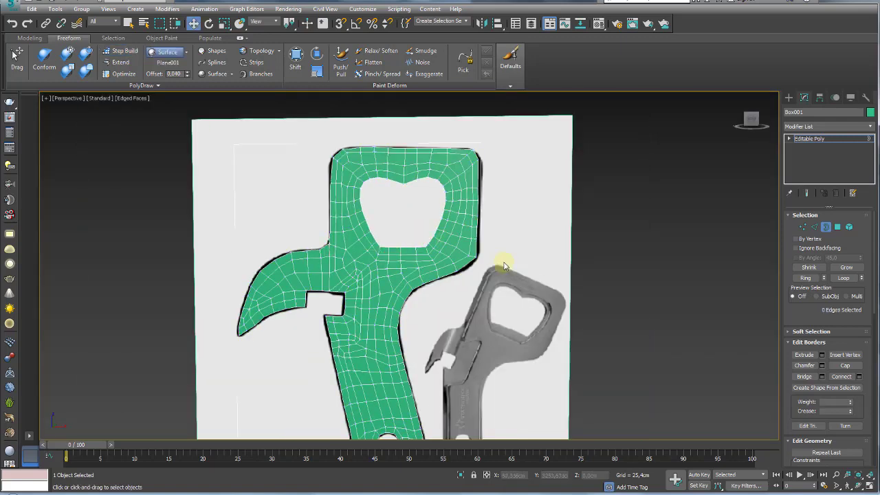
mouse_move(471, 281)
middle_mouse_down("alt")
mouse_move(514, 294)
mouse_move(436, 190)
middle_mouse_up("alt")
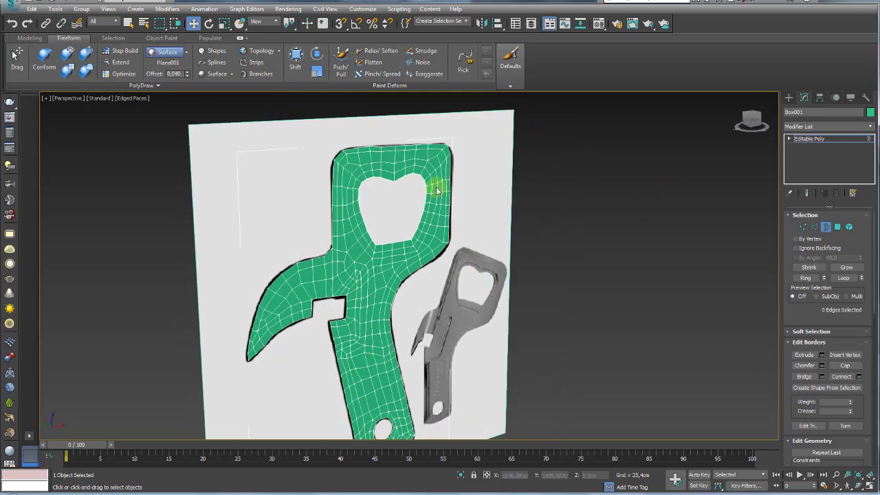
left_click(811, 138)
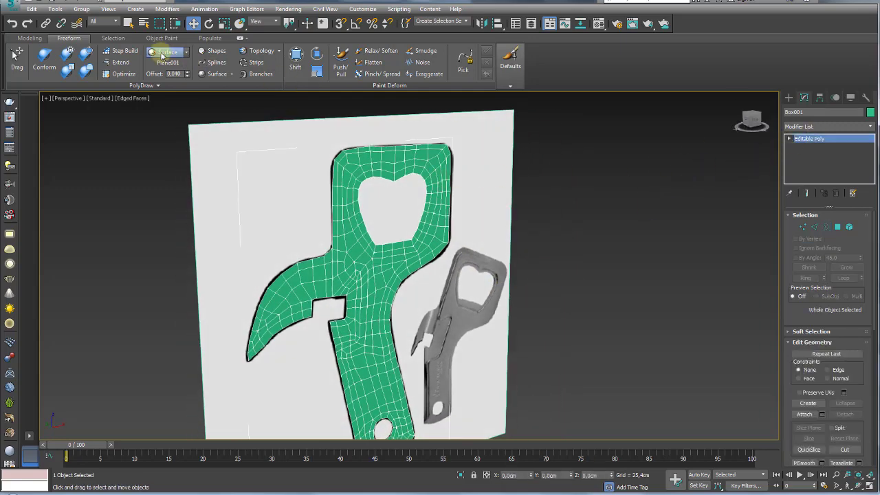
left_click(267, 173)
mouse_move(263, 173)
middle_mouse_down("alt")
mouse_move(294, 190)
mouse_move(289, 268)
mouse_move(275, 274)
mouse_move(369, 275)
mouse_move(398, 260)
middle_mouse_up("alt")
left_click(367, 269)
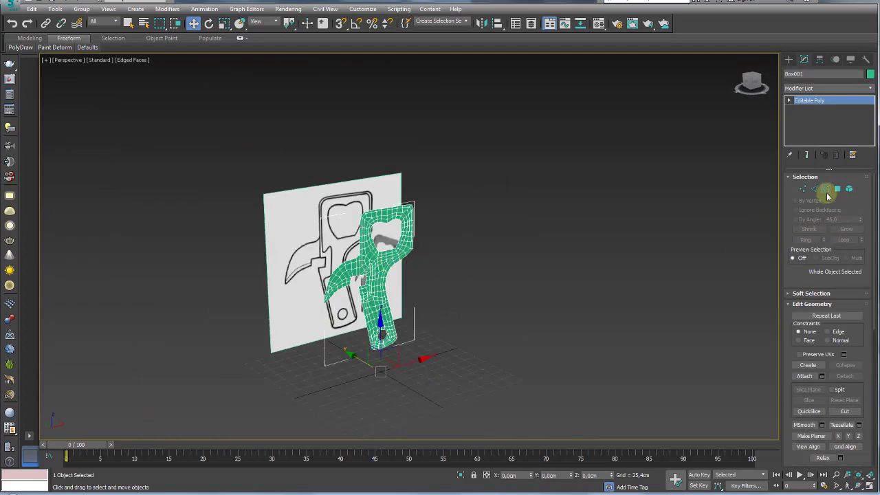
Marquee-select all 128 open border edges of the mesh in Border mode.
left_click(826, 190)
left_click_drag(531, 178, 244, 406)
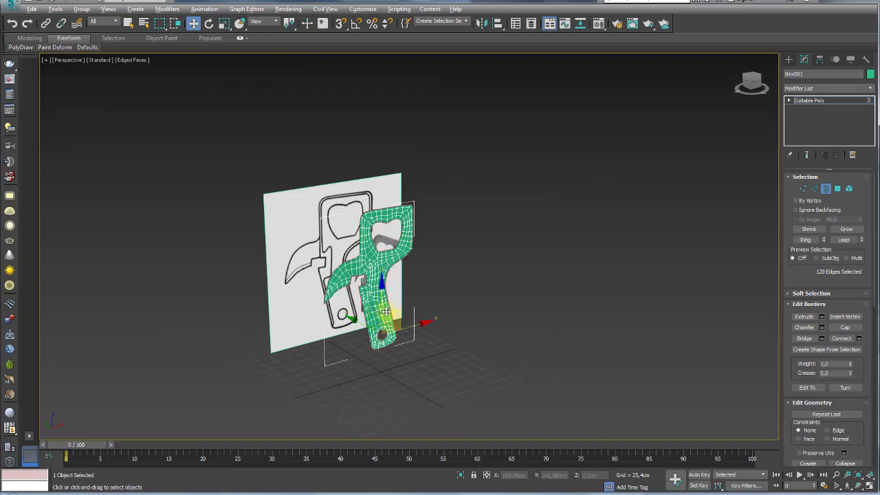
mouse_move(387, 311)
middle_mouse_down("alt")
mouse_move(261, 298)
mouse_move(385, 289)
middle_mouse_up("alt")
scroll(394, 276, "up", 2)
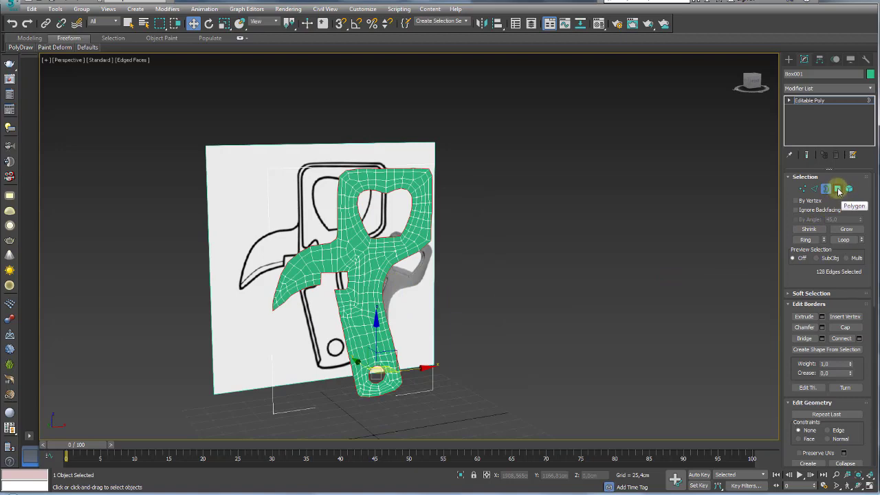
Convert the border selection to polygons and invert it with Ctrl+I to get the interior faces.
left_click(838, 189, "ctrl")
scroll(422, 324, "up", 3)
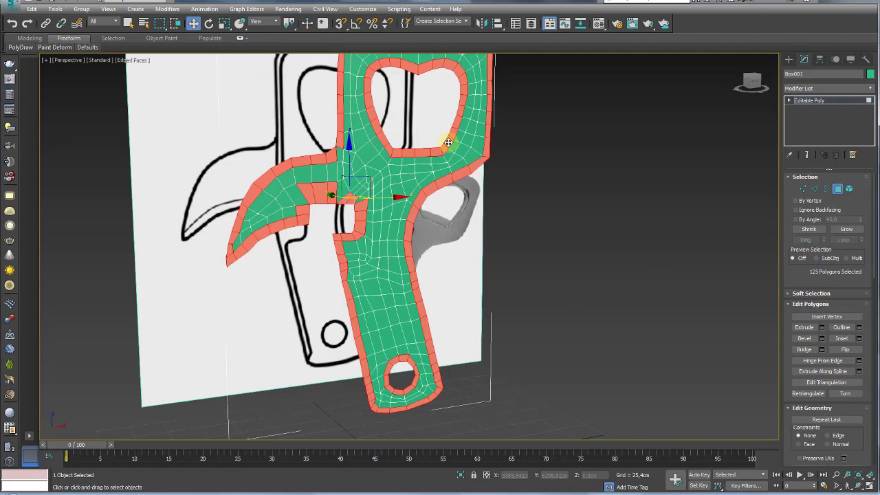
key("ctrl+i")
mouse_move(373, 196)
middle_mouse_down("alt")
mouse_move(420, 261)
mouse_move(407, 256)
middle_mouse_up("alt")
scroll(407, 256, "up", 2)
scroll(414, 257, "up", 3)
scroll(417, 257, "down", 3)
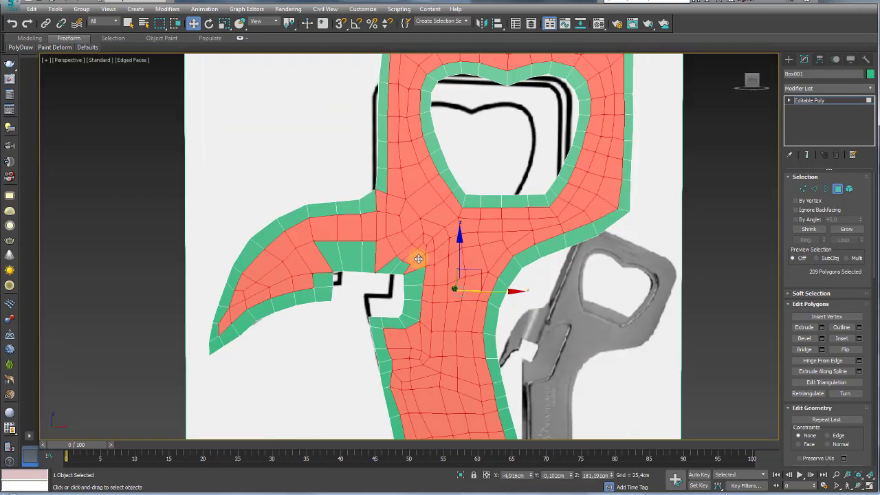
Using freehand region selection, deselect the blade polygons and three near the blade joint.
left_click_drag(159, 26, 161, 83)
mouse_move(352, 148)
middle_mouse_down("alt")
mouse_move(411, 172)
mouse_move(373, 149)
middle_mouse_up("alt")
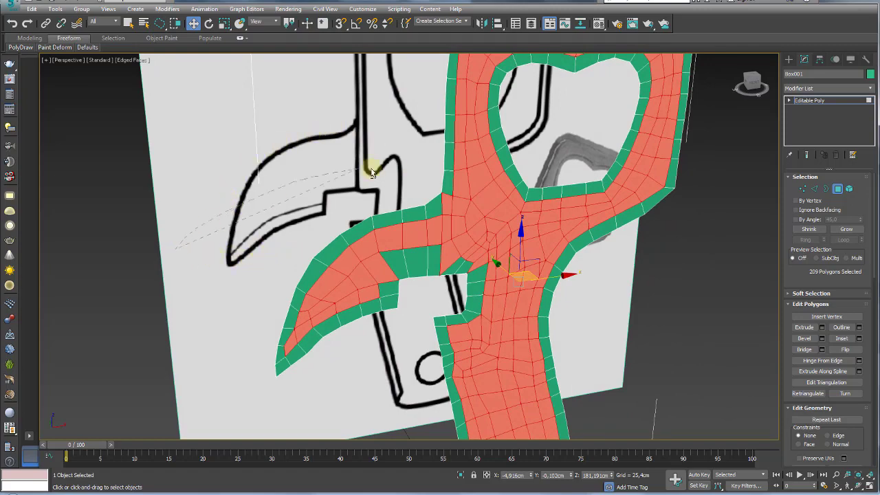
left_click_drag(178, 396, 180, 399, "alt")
mouse_move(378, 269)
middle_mouse_down("alt")
mouse_move(392, 252)
mouse_move(417, 290)
mouse_move(396, 248)
mouse_move(379, 247)
mouse_move(406, 195)
middle_mouse_up("alt")
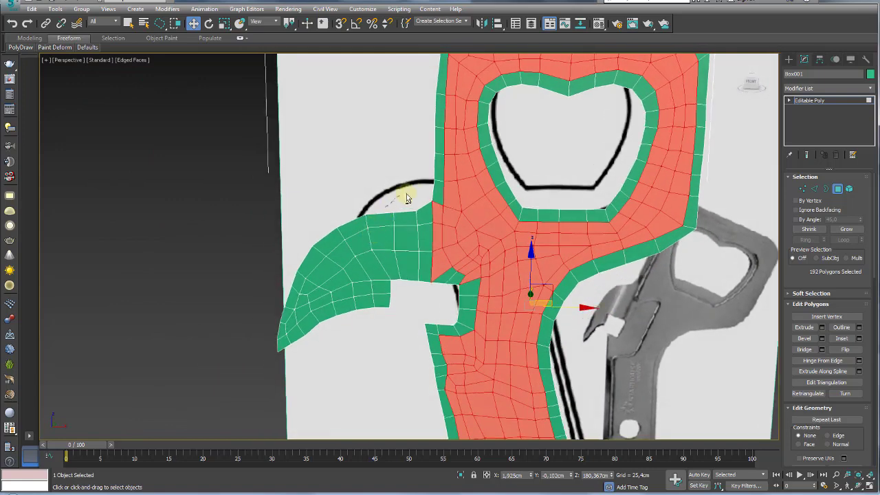
left_click_drag(440, 232, 448, 300, "alt")
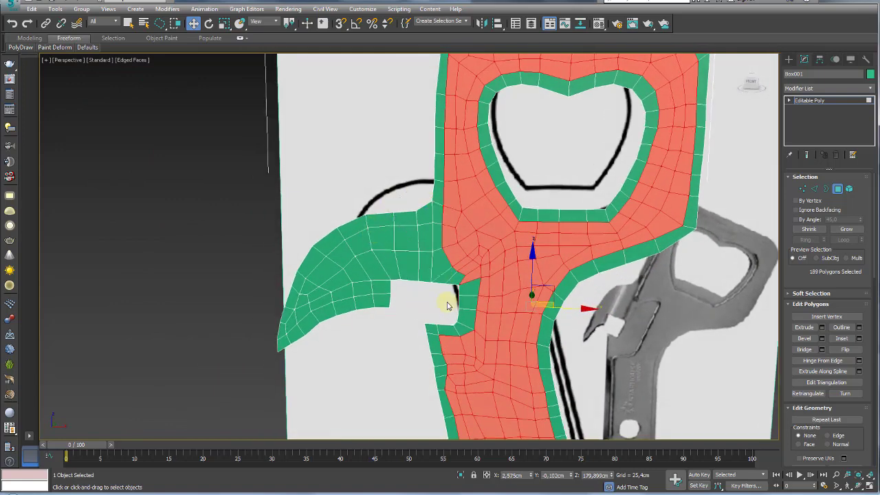
scroll(398, 245, "up", 2)
scroll(400, 205, "up", 2)
scroll(399, 206, "down", 3)
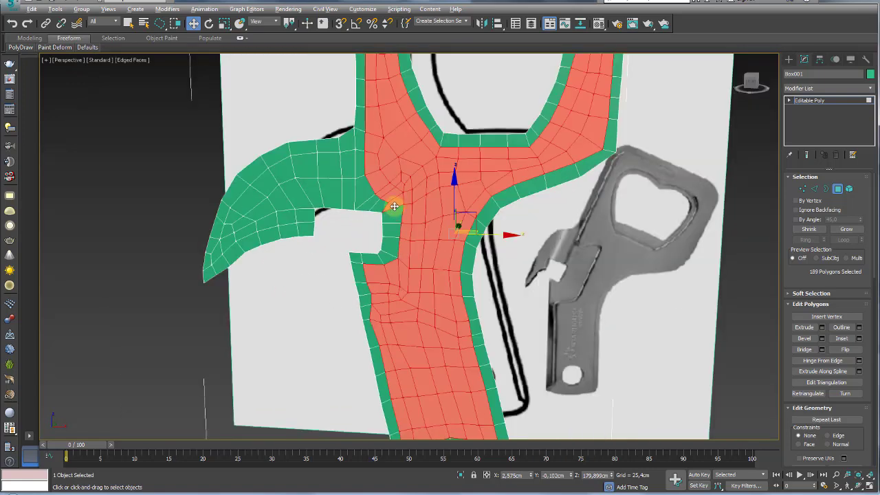
mouse_move(395, 202)
middle_mouse_down("alt")
mouse_move(360, 210)
mouse_move(378, 232)
mouse_move(413, 241)
mouse_move(530, 226)
middle_mouse_up("alt")
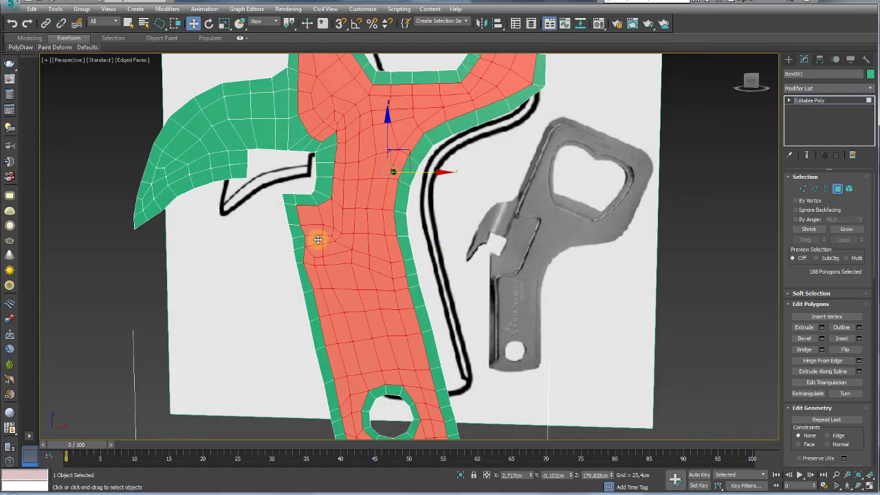
middle_click_drag(317, 239, 338, 198)
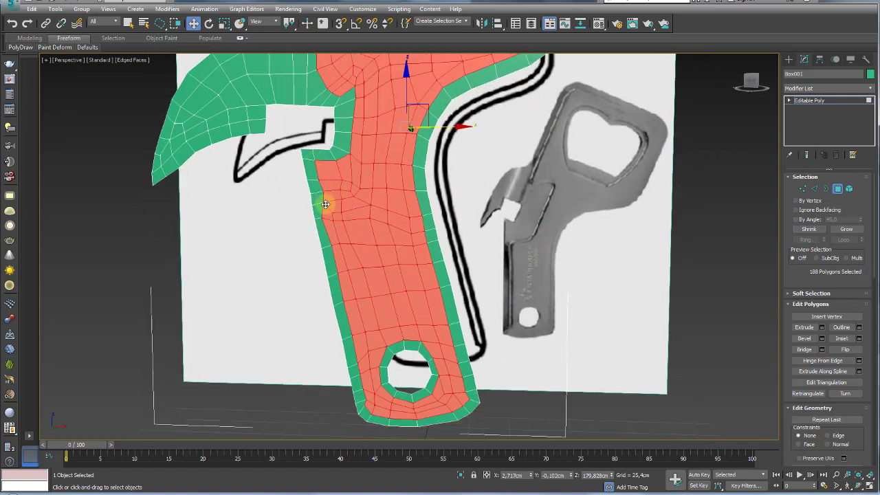
In the Front view and Vertex mode, move a left-edge vertex below the notch onto the outline.
key("f")
scroll(333, 195, "up", 2)
scroll(332, 196, "up", 4)
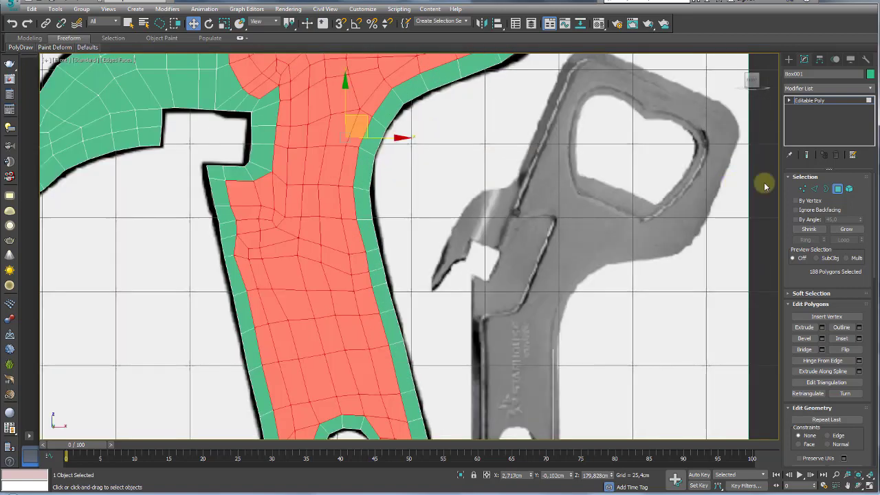
left_click(802, 188)
scroll(226, 190, "up", 1)
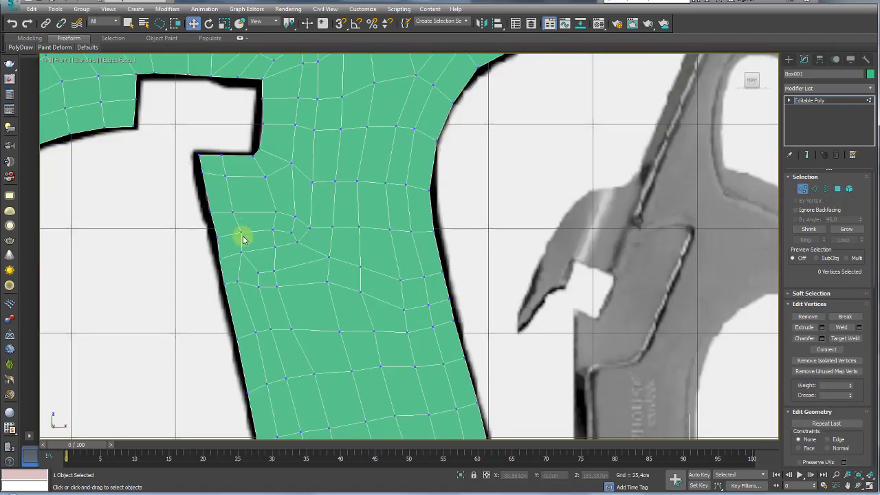
left_click(241, 259)
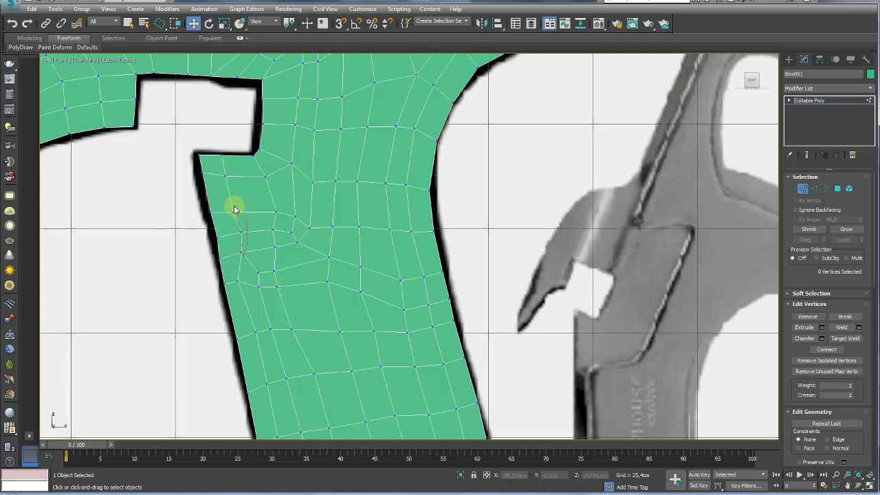
left_click_drag(234, 209, 259, 235)
key("r")
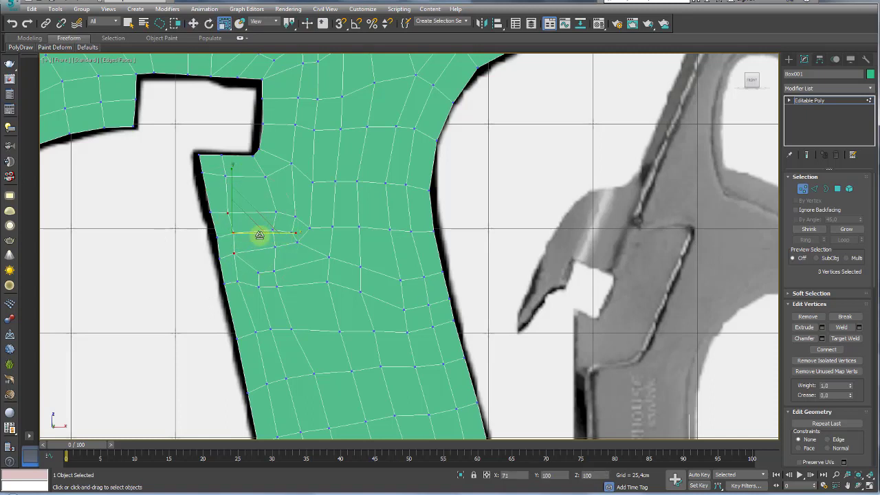
key("e")
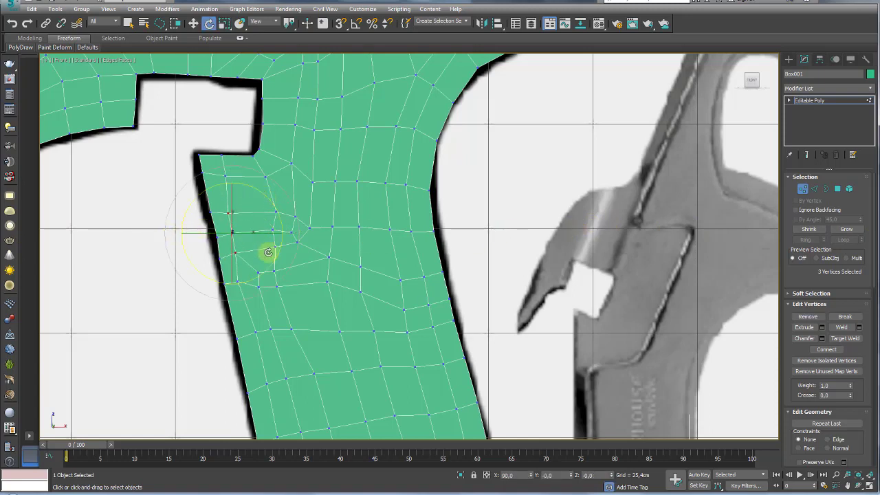
left_click(241, 283)
key("w")
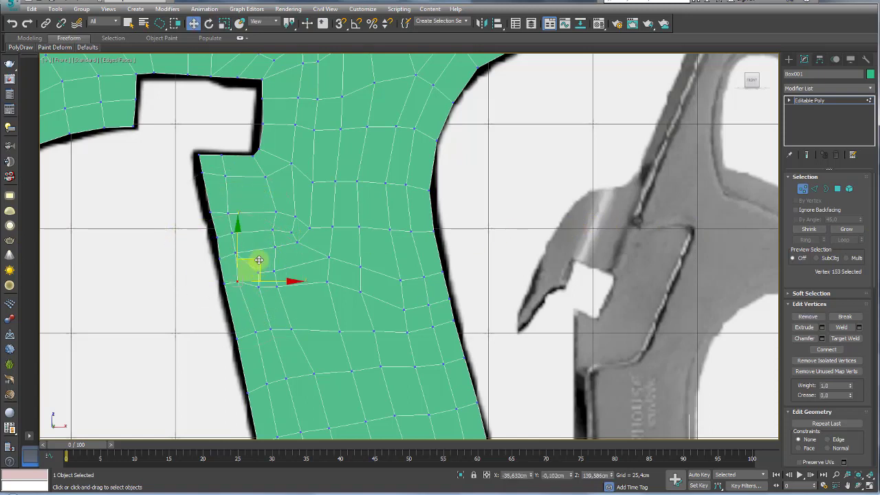
left_click(235, 300)
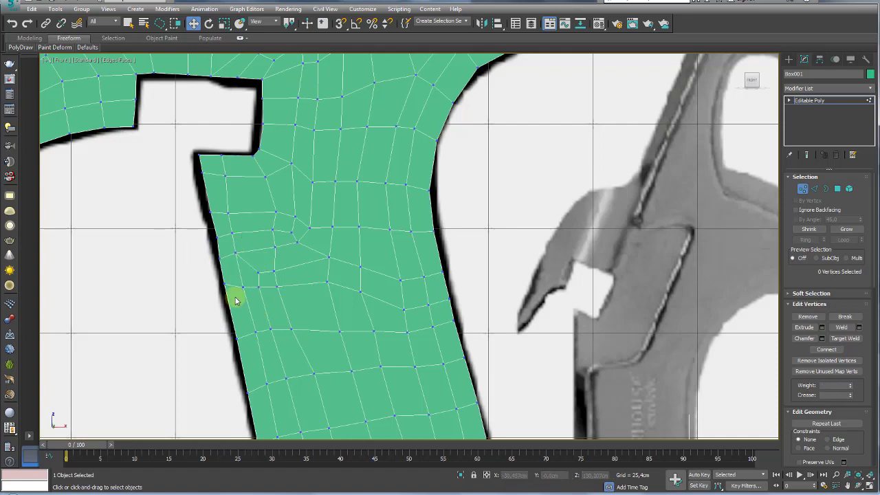
left_click(218, 237)
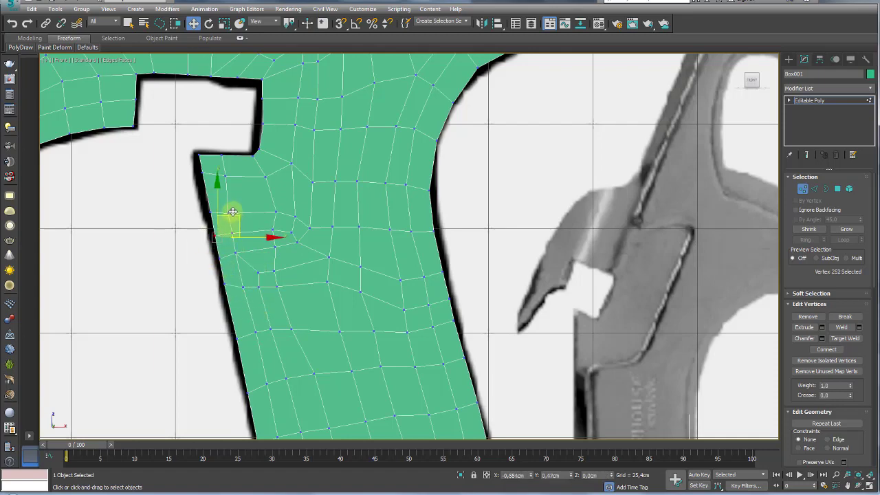
left_click_drag(232, 212, 232, 213)
scroll(285, 211, "down", 2)
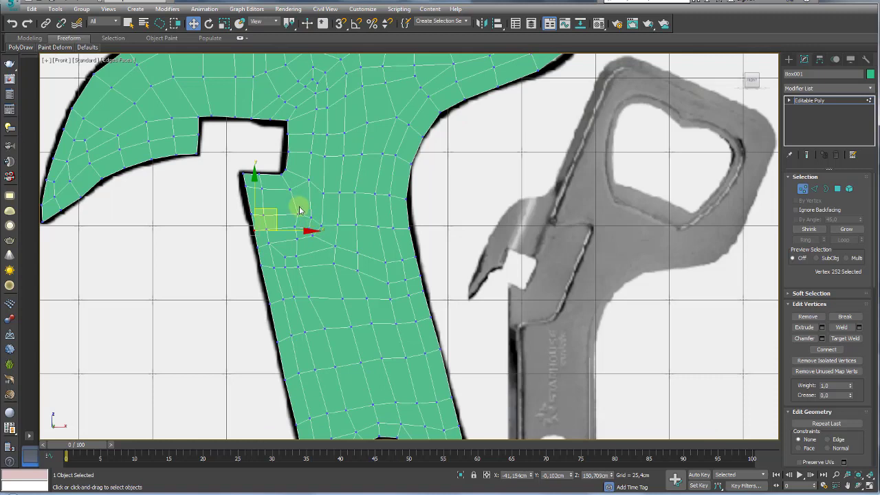
Move the notch's inner-corner vertex up to meet the notch outline.
mouse_move(299, 235)
left_mouse_down()
mouse_move(309, 202)
mouse_move(289, 190)
left_mouse_up()
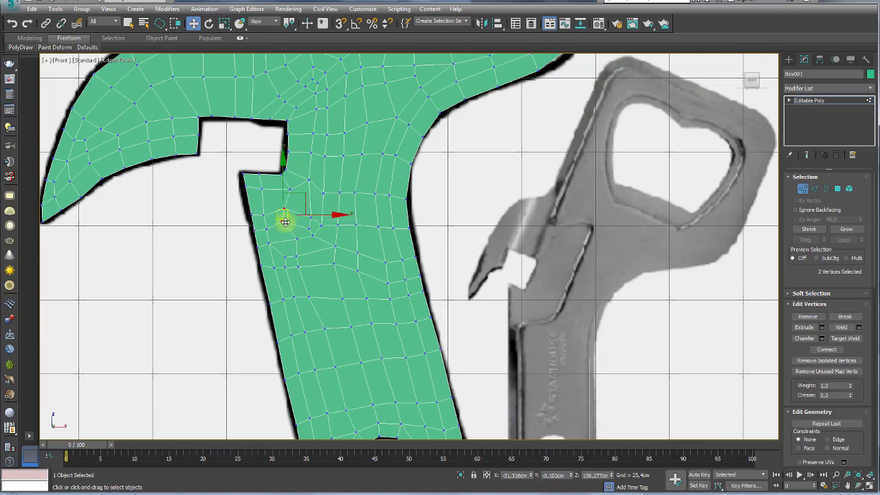
left_click(264, 215)
left_click_drag(263, 216, 264, 204)
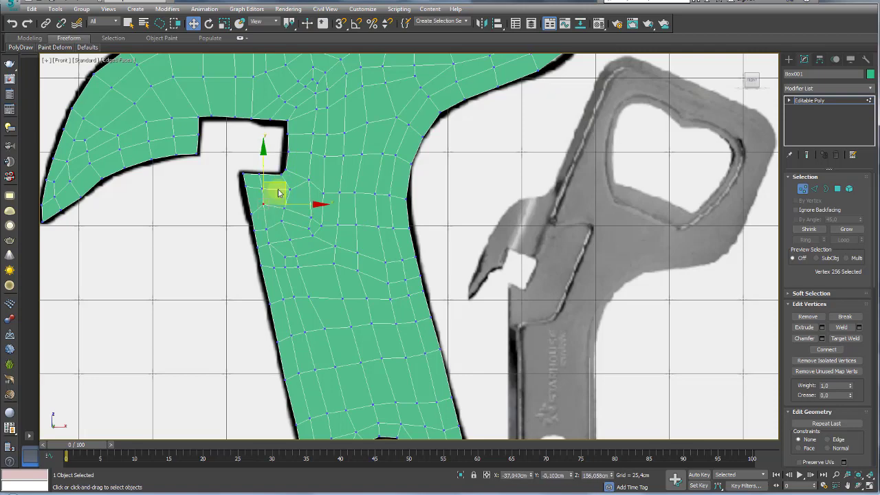
left_click(249, 214)
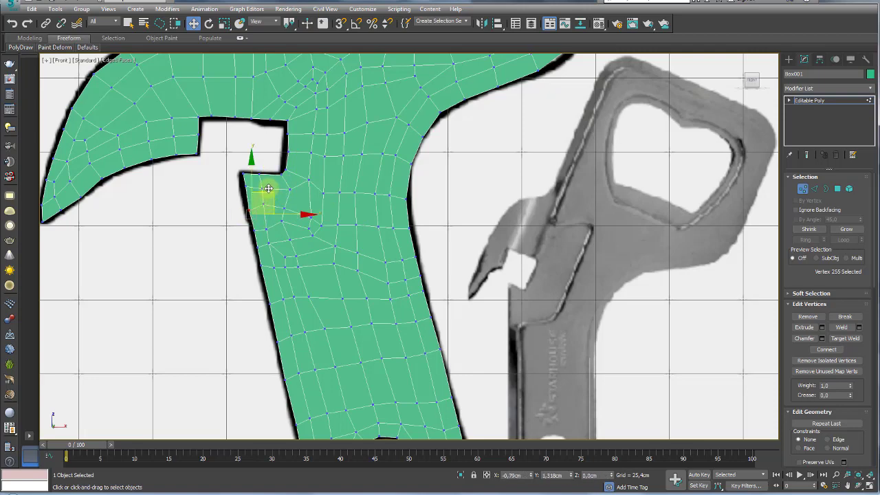
scroll(314, 204, "down", 4)
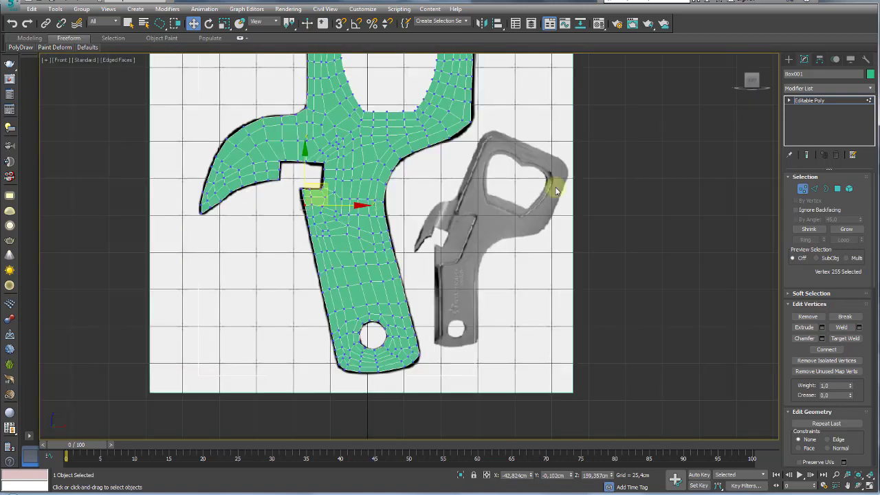
scroll(268, 199, "up", 3)
scroll(261, 222, "up", 2)
scroll(206, 231, "up", 1)
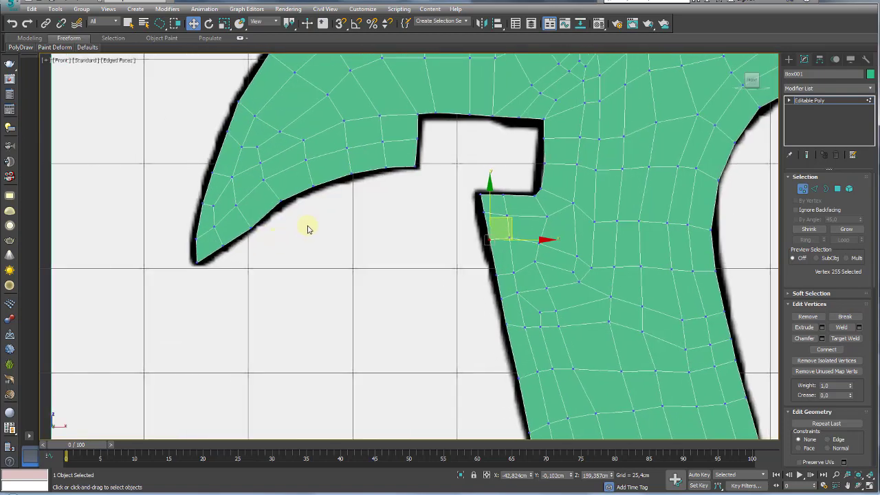
Pull a vertex on the blade's curved underside left to follow the curve, then select the tip vertex.
left_click(280, 200)
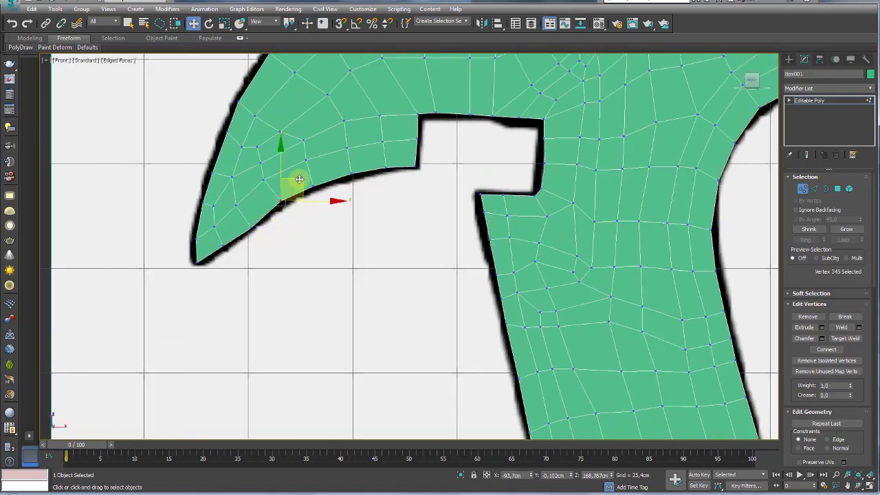
left_click(250, 228)
left_click_drag(265, 204, 261, 204)
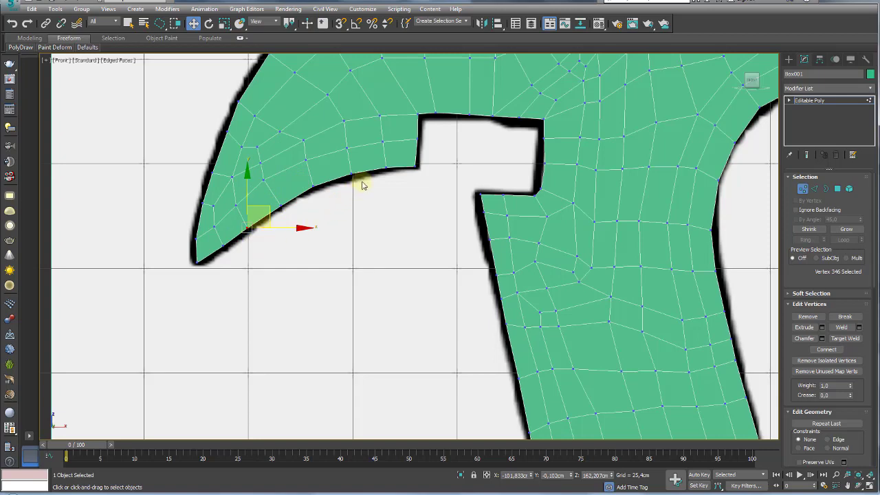
left_click(195, 261)
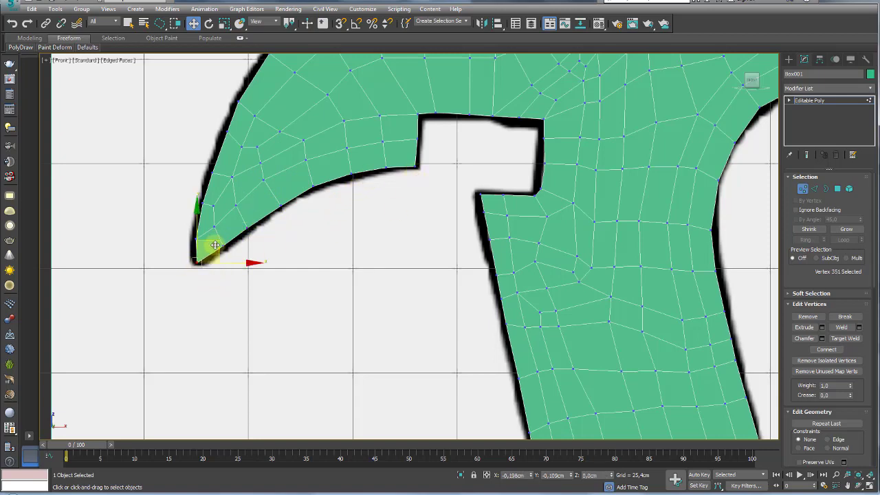
scroll(255, 236, "down", 5)
Reselect the opener's inner faces in Polygon mode and tilt the view into perspective.
left_click(809, 101)
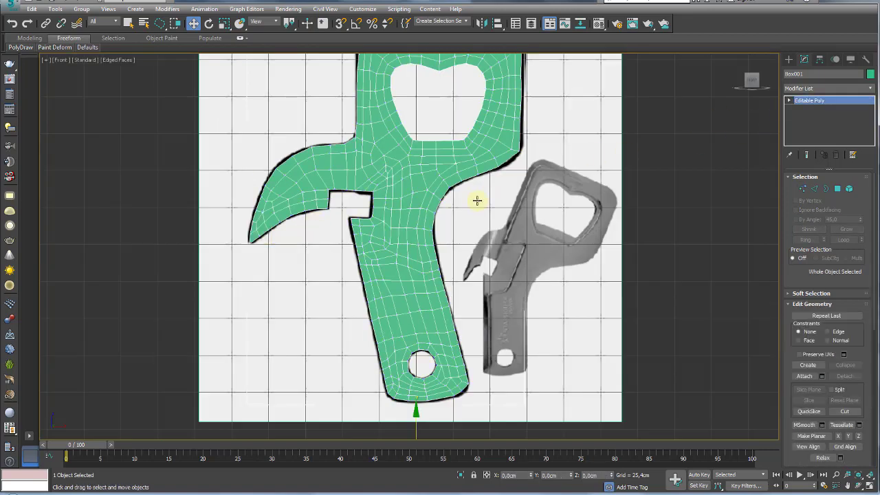
left_click(837, 188)
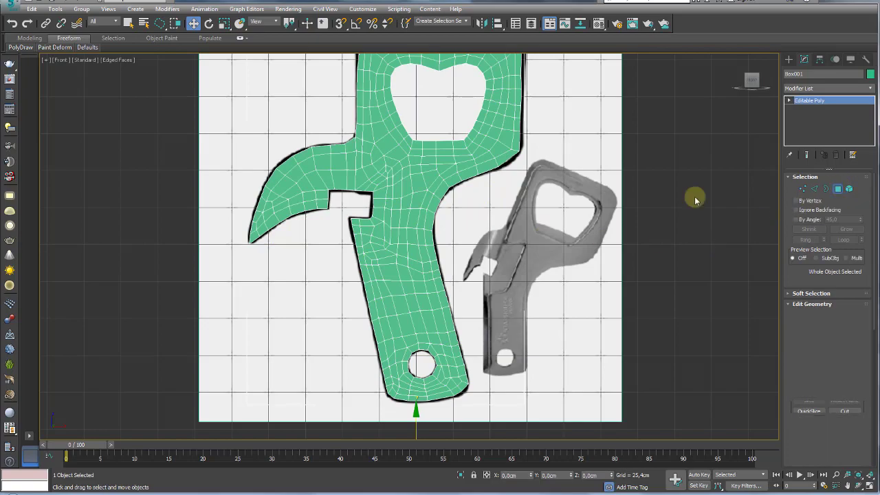
mouse_move(424, 246)
middle_mouse_down("alt")
mouse_move(420, 203)
mouse_move(435, 232)
middle_mouse_up("alt")
key("p")
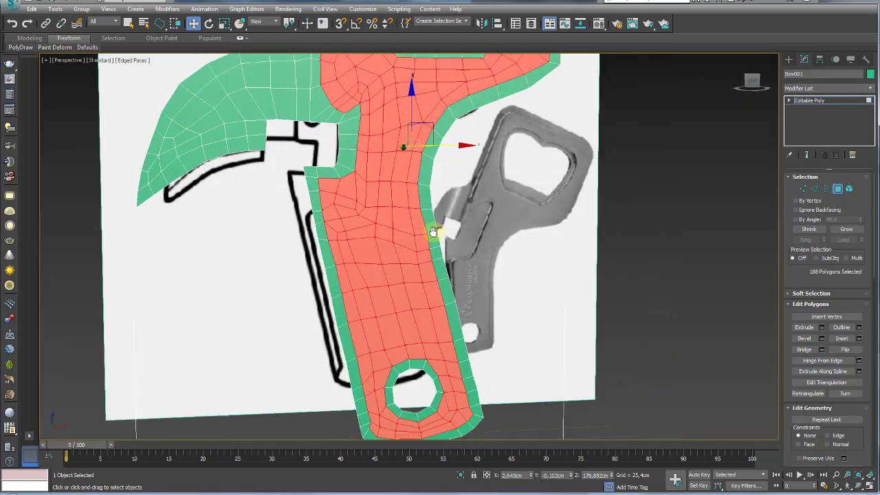
scroll(415, 249, "down", 3)
scroll(405, 234, "up", 2)
scroll(418, 249, "up", 5)
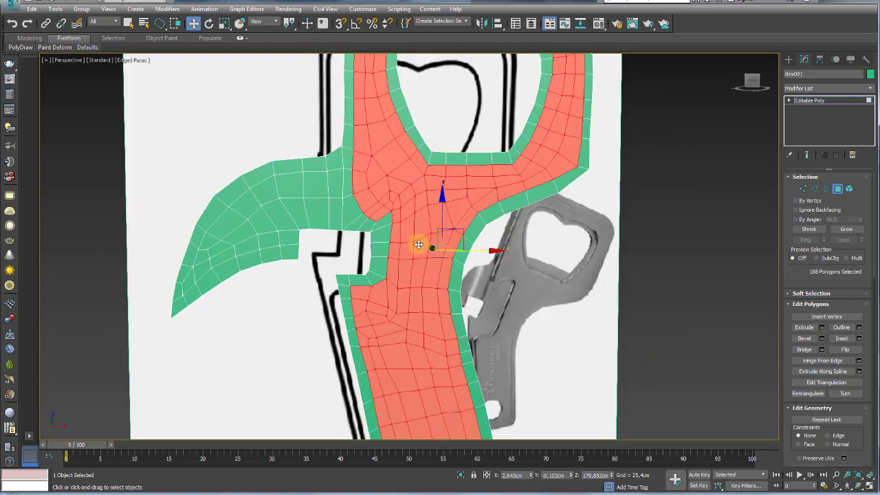
scroll(418, 246, "up", 3)
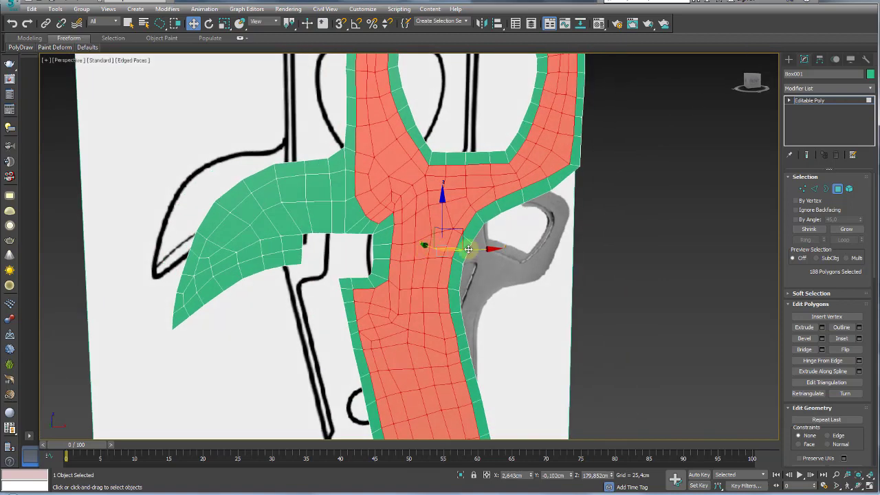
Bevel the inner faces with Height 3.332 cm and Outline −2.54 cm.
left_click(821, 338)
middle_click_drag(620, 329, 800, 334, "alt")
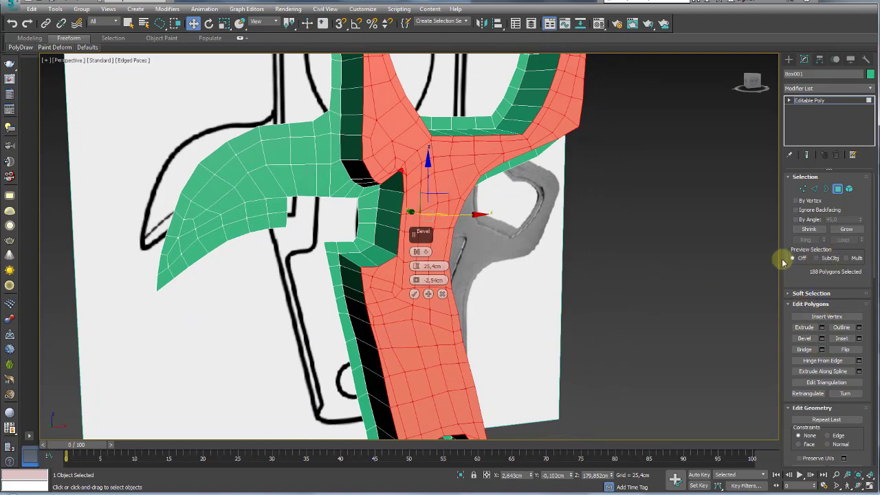
left_click_drag(780, 257, 752, 255)
middle_click_drag(417, 253, 376, 272, "alt")
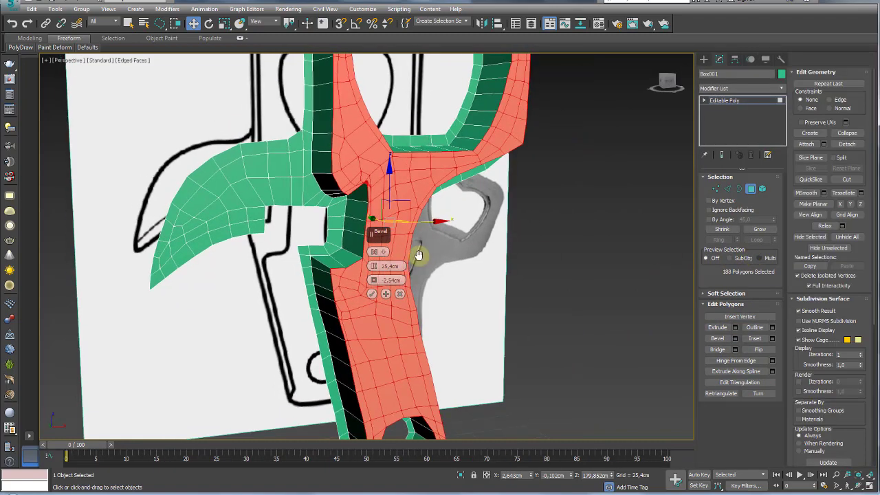
mouse_move(373, 266)
left_mouse_down()
mouse_move(377, 301)
mouse_move(383, 294)
left_mouse_up()
mouse_move(382, 294)
middle_mouse_down("alt")
mouse_move(418, 291)
mouse_move(381, 272)
mouse_move(438, 280)
mouse_move(417, 259)
mouse_move(505, 265)
mouse_move(511, 281)
mouse_move(463, 263)
middle_mouse_up("alt")
left_click_drag(376, 270, 374, 270)
middle_click_drag(373, 270, 358, 206, "alt")
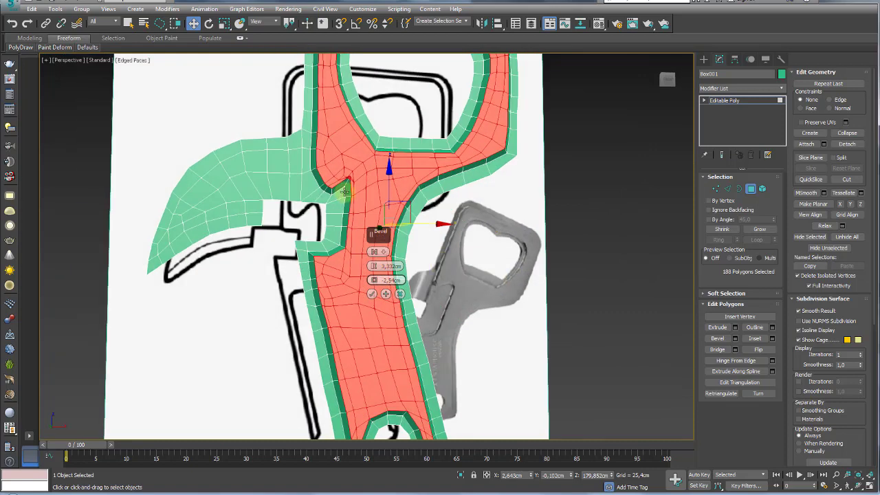
scroll(351, 193, "up", 4)
scroll(352, 192, "up", 2)
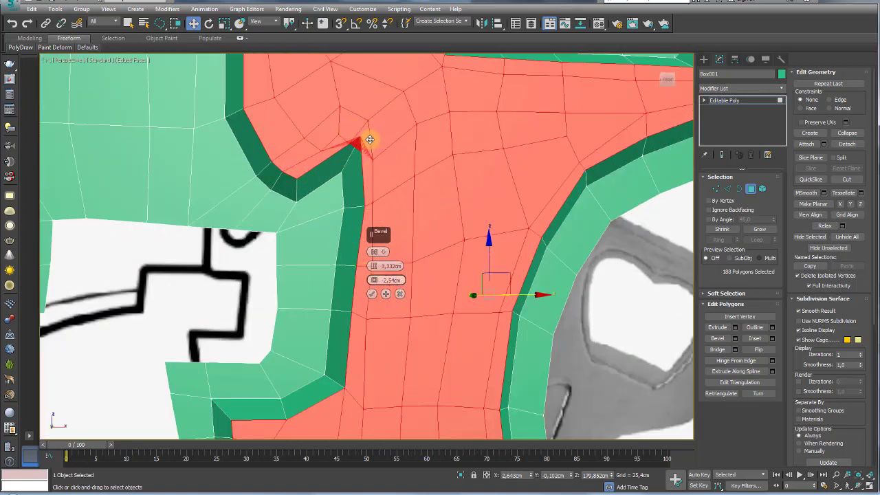
left_click(372, 293)
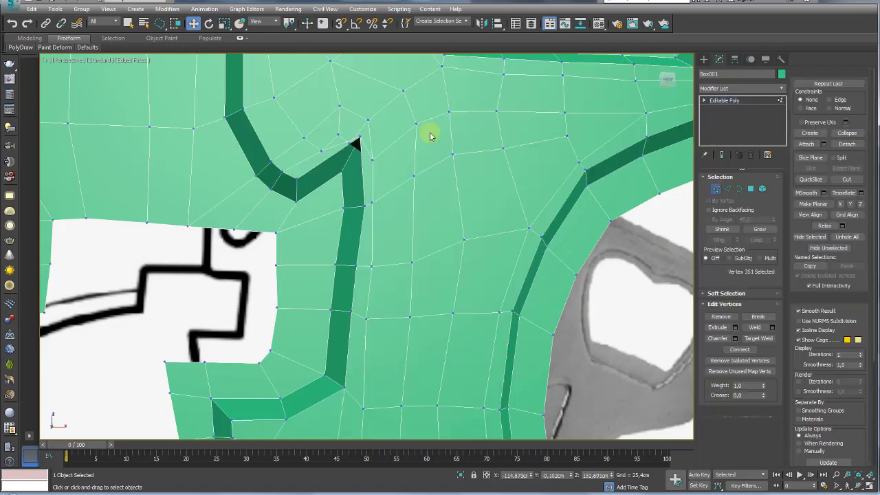
Move the vertex at the dark corner gap up and left to close the blade–handle corner.
left_click(716, 188)
scroll(366, 184, "up", 2)
left_click(349, 170)
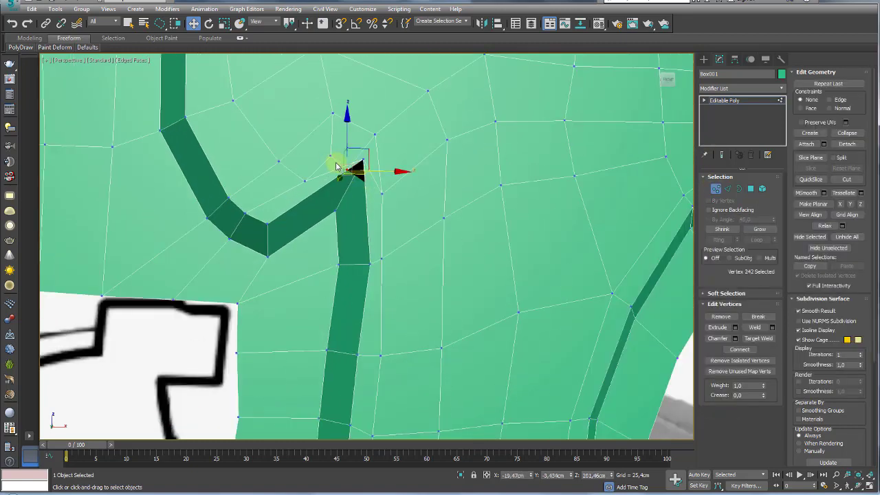
mouse_move(354, 163)
left_mouse_down()
mouse_move(369, 135)
mouse_move(407, 111)
left_mouse_up()
left_click_drag(382, 193, 383, 133)
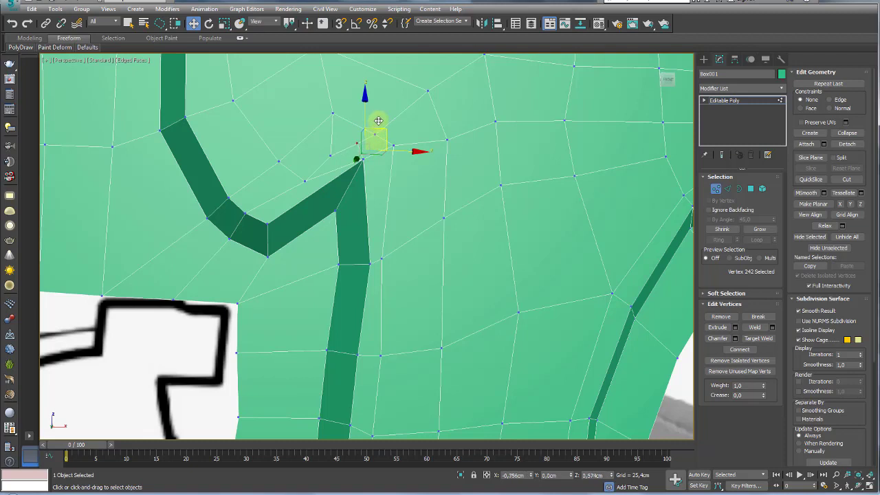
left_click_drag(378, 121, 285, 179)
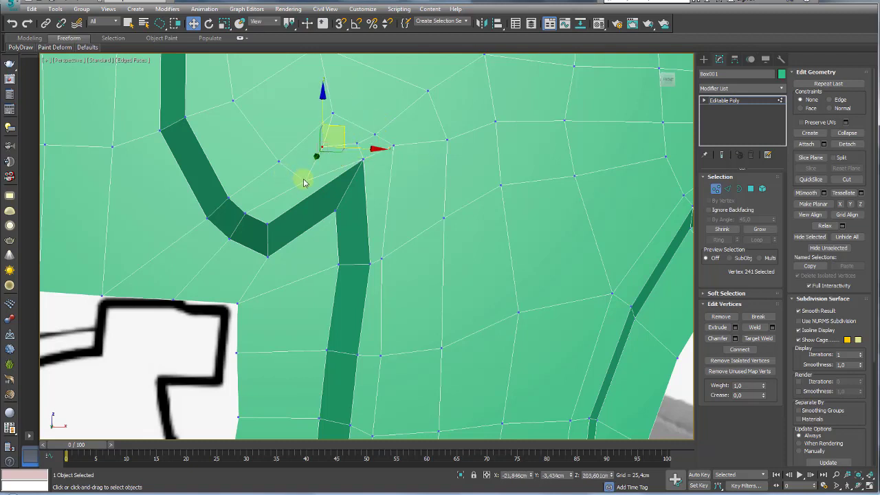
Shift the neighbouring vertices around the blade–handle junction to even out the mesh.
left_click(278, 161, "ctrl")
mouse_move(288, 159)
left_mouse_down()
mouse_move(329, 117)
mouse_move(312, 107)
left_mouse_up()
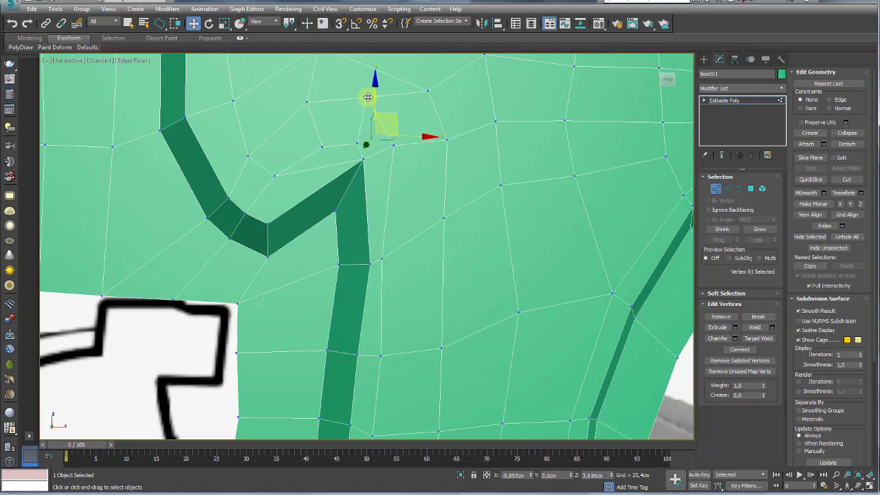
left_click_drag(391, 147, 405, 132)
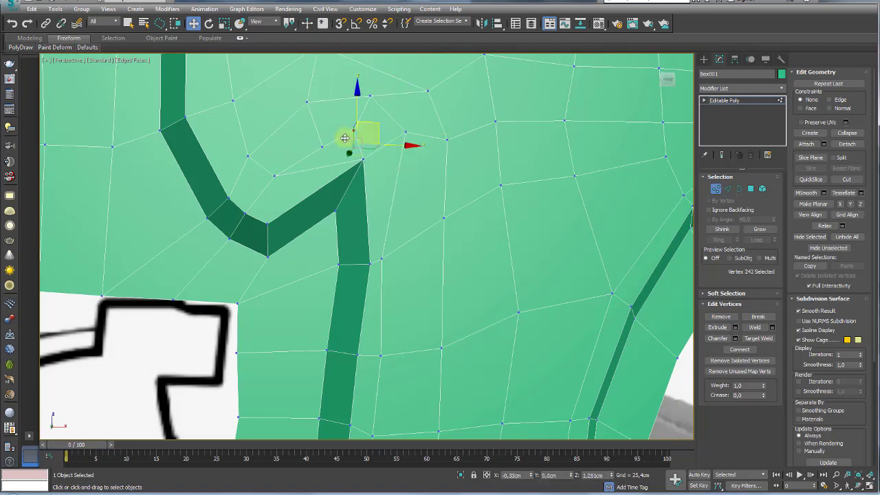
left_click_drag(356, 144, 316, 135)
scroll(416, 175, "down", 3)
middle_click_drag(417, 175, 448, 226)
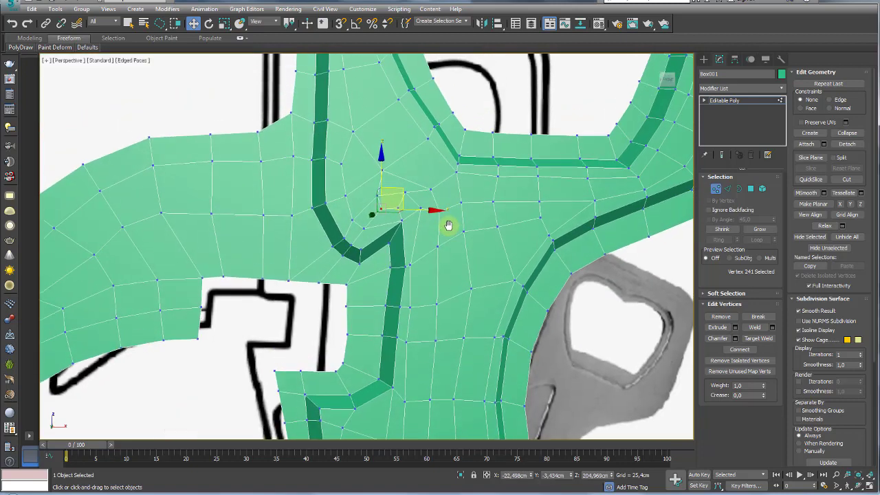
left_click(415, 190)
scroll(415, 189, "down", 3)
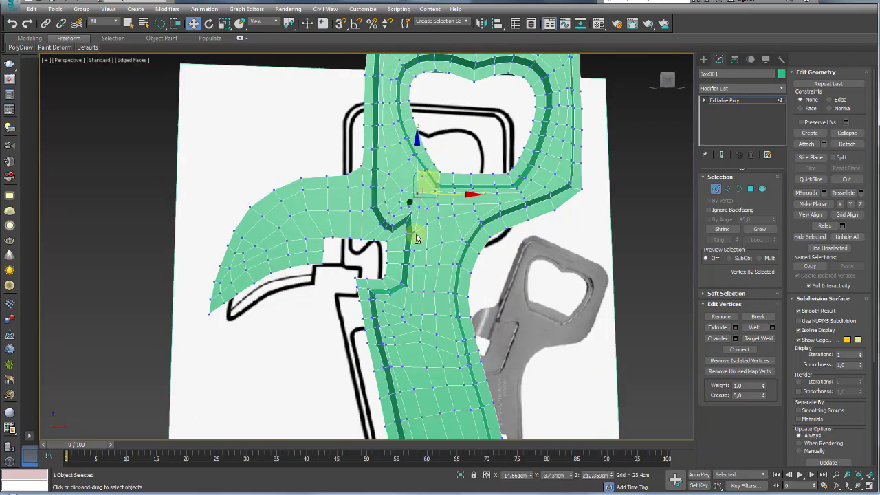
scroll(473, 245, "up", 1)
scroll(481, 242, "up", 1)
mouse_move(495, 239)
middle_mouse_down("alt")
mouse_move(531, 220)
mouse_move(534, 155)
middle_mouse_up("alt")
left_click(727, 187)
Select the edge loop around the heart-shaped hole and set its crease to 1.0.
scroll(532, 179, "up", 1)
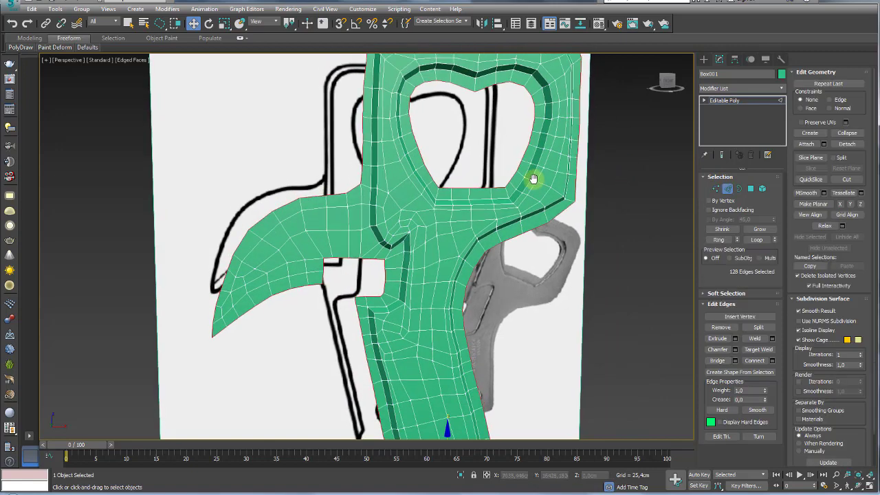
scroll(498, 207, "up", 3)
double_click(496, 201)
scroll(496, 202, "down", 2)
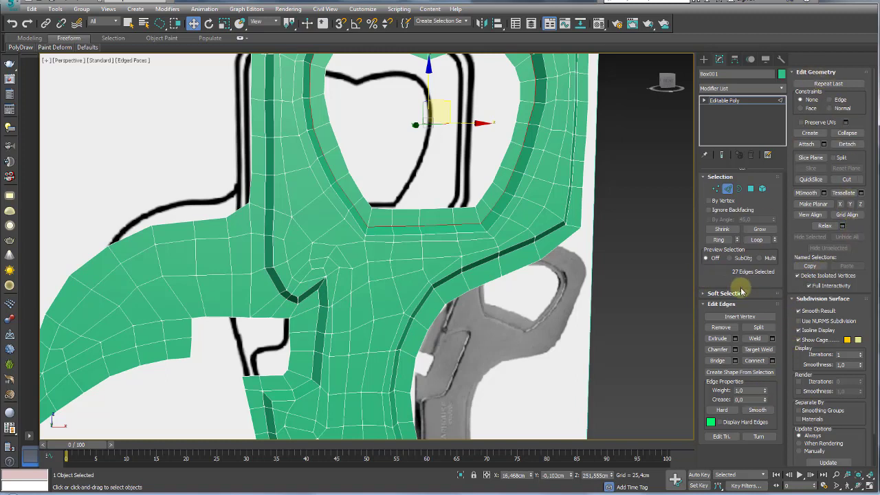
double_click(738, 400)
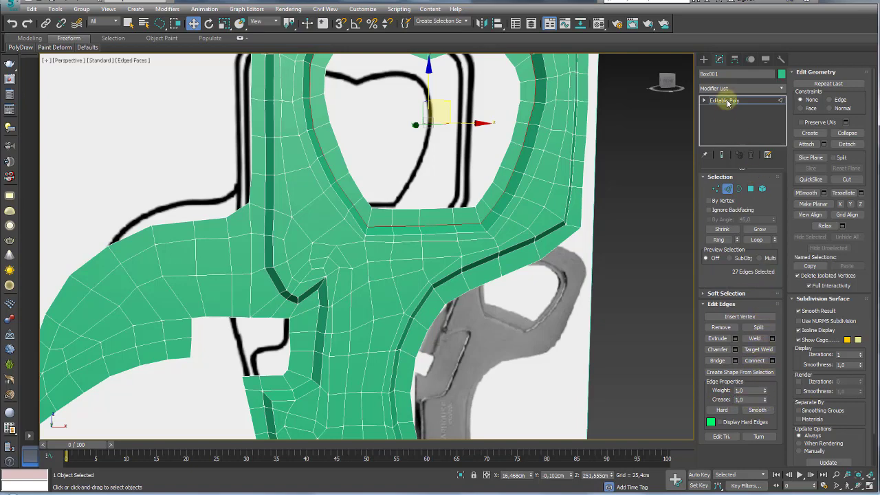
Add a TurboSmooth modifier at 1 iteration and inspect the smoothed green opener.
left_click(730, 101)
left_click(782, 88)
left_click_drag(784, 118, 781, 371)
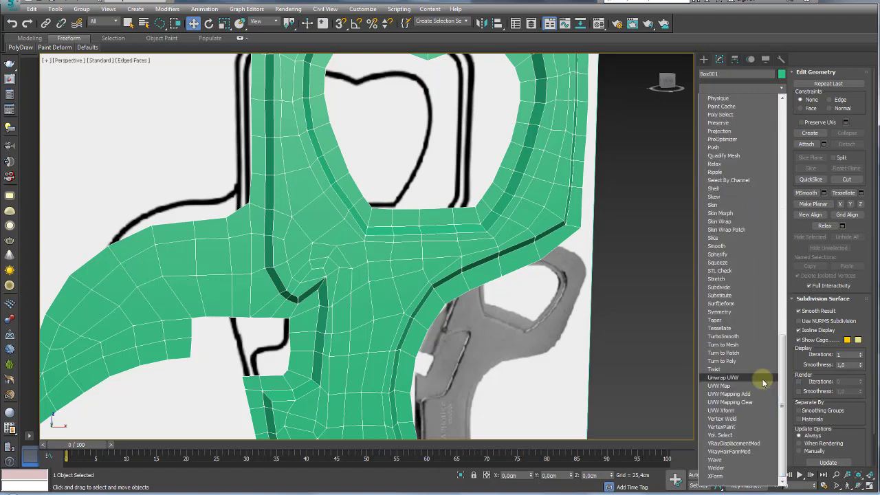
left_click(730, 336)
scroll(433, 213, "down", 3)
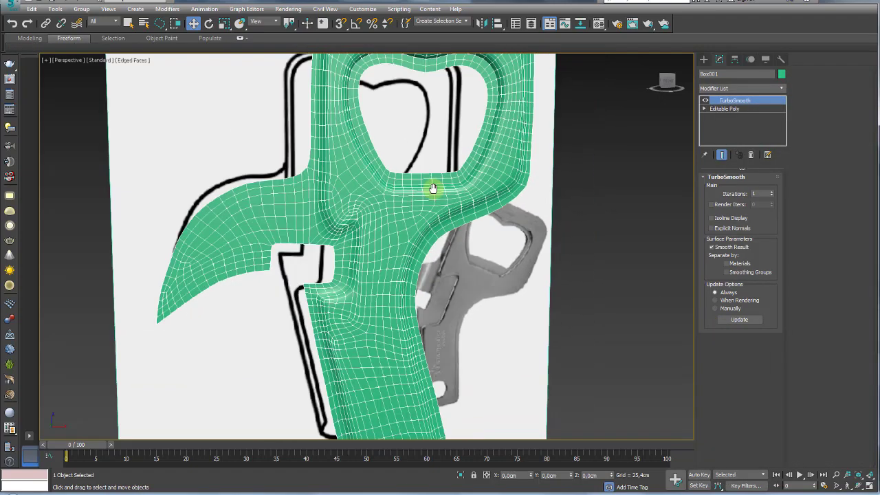
key("F4")
mouse_move(439, 194)
middle_mouse_down("alt")
mouse_move(465, 207)
mouse_move(453, 199)
middle_mouse_up("alt")
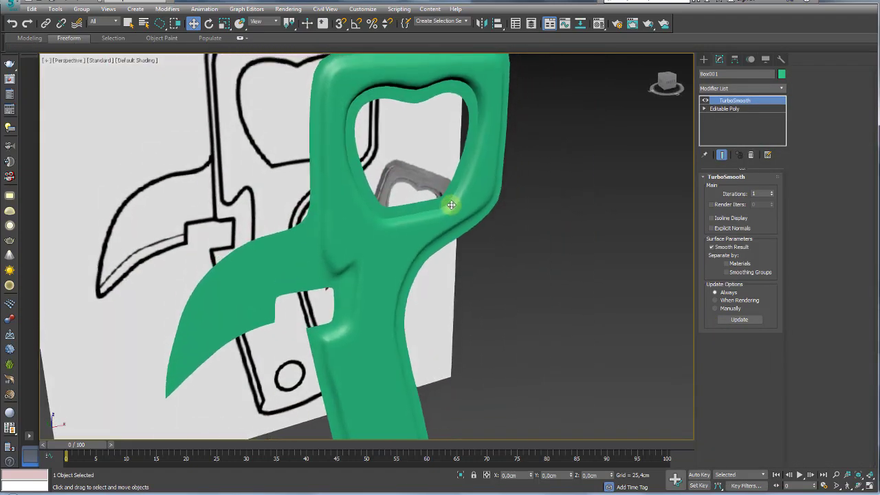
scroll(461, 179, "up", 3)
scroll(395, 238, "down", 5)
mouse_move(394, 238)
middle_mouse_down("alt")
mouse_move(360, 228)
mouse_move(422, 252)
middle_mouse_up("alt")
left_click(724, 109)
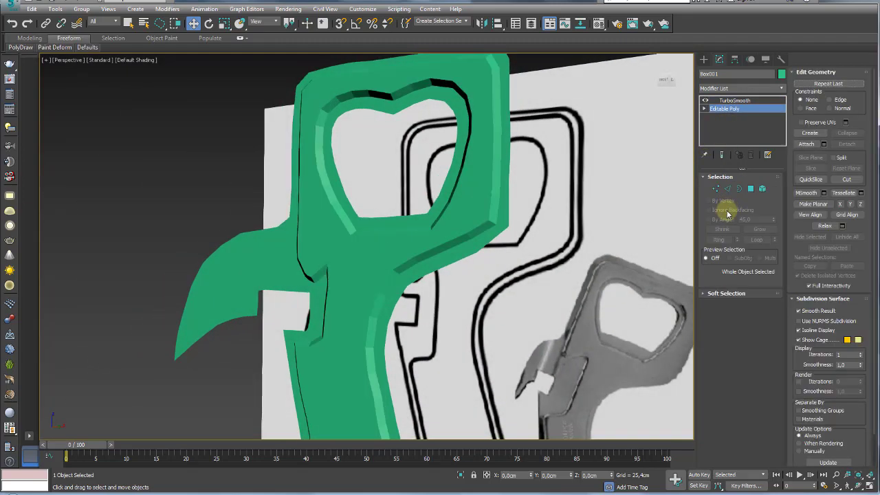
Select two more edge loops on the lower handle and give them a crease of 1.
left_click(727, 188)
key("F4")
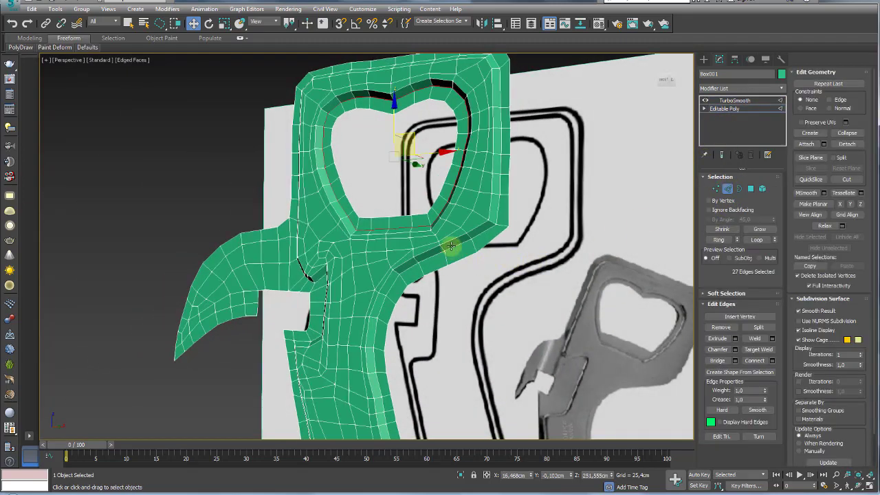
double_click(450, 245)
mouse_move(413, 289)
middle_mouse_down("alt")
mouse_move(455, 175)
mouse_move(387, 186)
mouse_move(387, 236)
mouse_move(468, 235)
middle_mouse_up("alt")
scroll(382, 208, "up", 3)
double_click(385, 209, "ctrl")
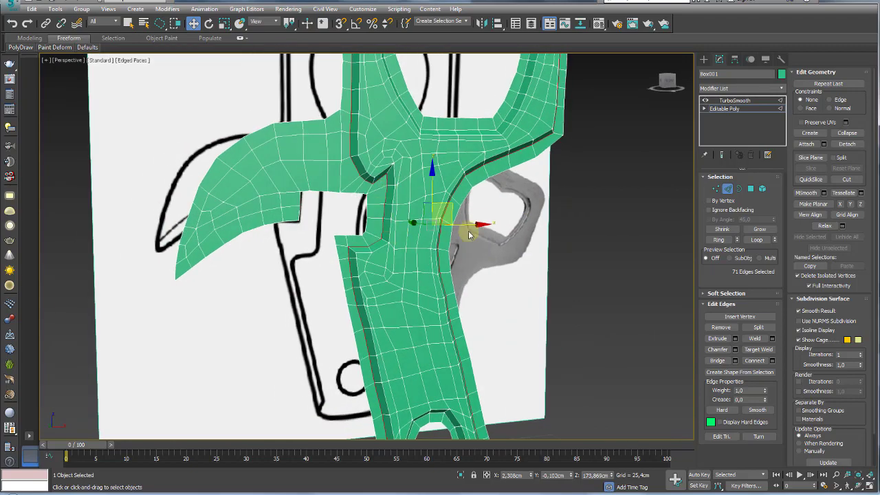
scroll(481, 233, "down", 5)
scroll(508, 260, "up", 2)
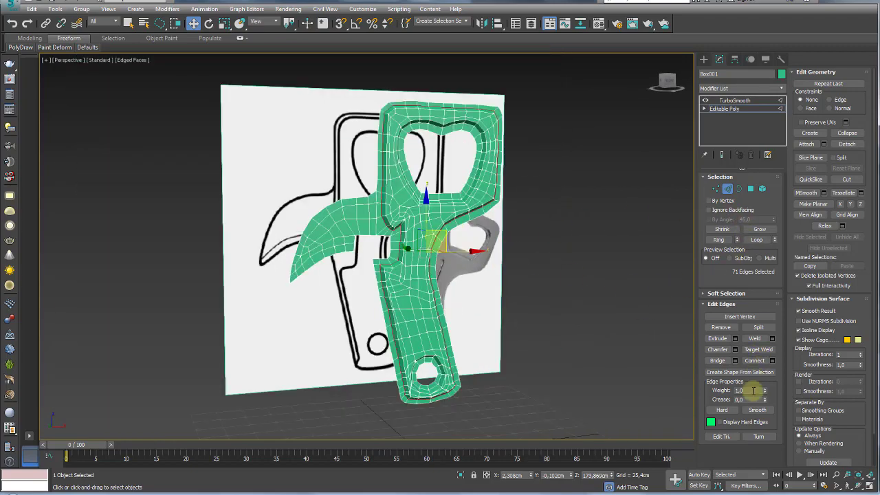
type("1")
key("Return")
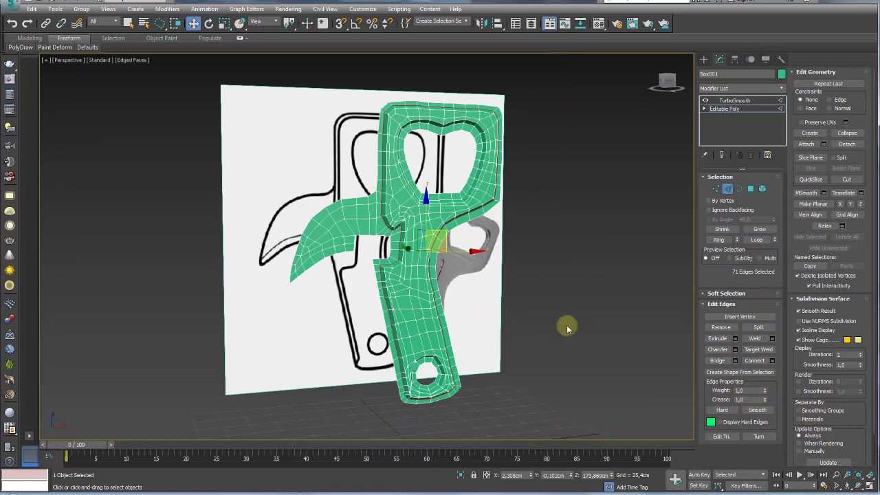
Review the crisper grooves on the TurboSmoothed opener without wireframe edges.
middle_click_drag(520, 294, 581, 254, "alt")
left_click(730, 101)
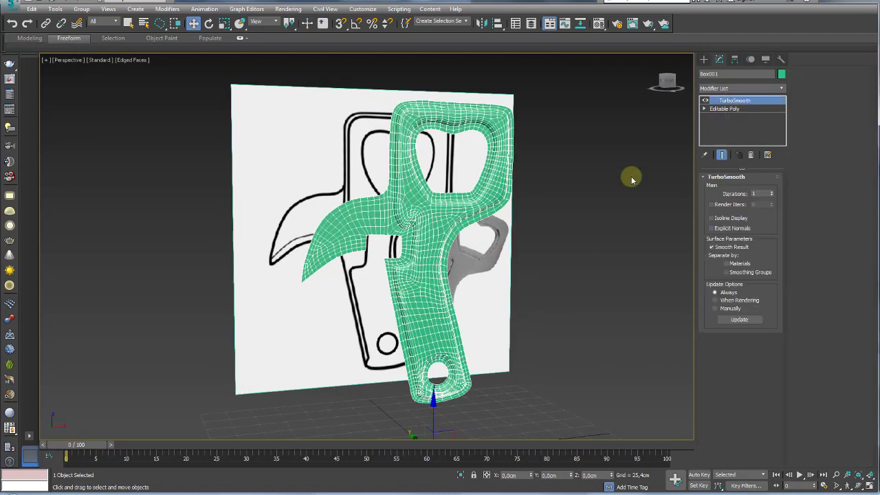
key("F4")
mouse_move(418, 231)
middle_mouse_down("alt")
mouse_move(393, 218)
mouse_move(438, 222)
mouse_move(403, 232)
middle_mouse_up("alt")
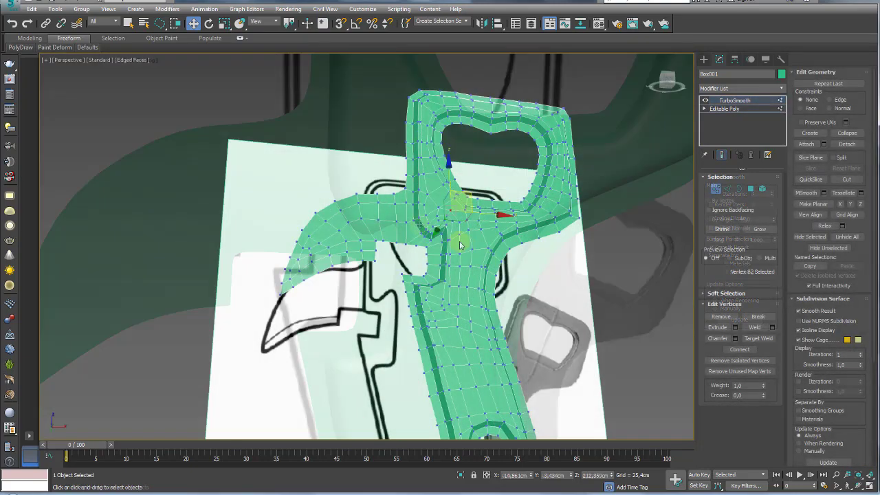
scroll(451, 206, "up", 3)
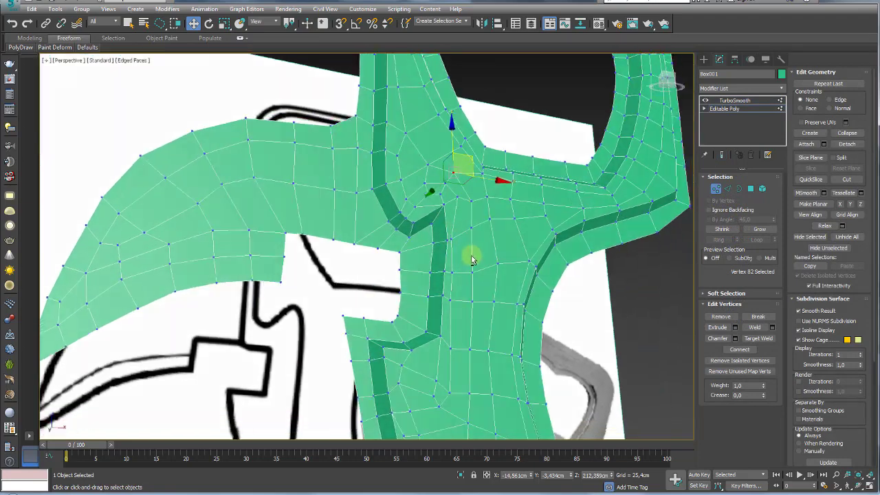
Raise the vertex above the inner groove corner where blade meets handle, then view the smoothed result.
mouse_move(471, 255)
middle_mouse_down()
mouse_move(440, 215)
mouse_move(432, 240)
middle_mouse_up()
scroll(441, 215, "up", 3)
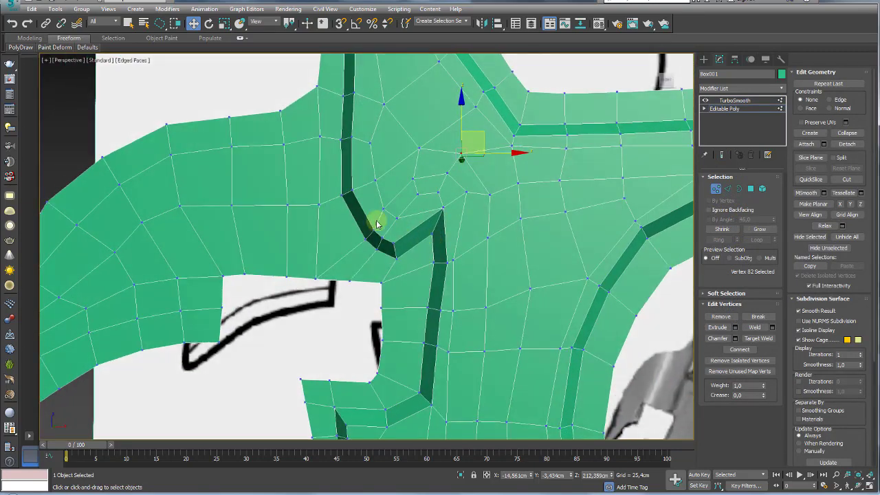
middle_click_drag(379, 222, 357, 269)
mouse_move(373, 273)
left_mouse_down()
mouse_move(388, 249)
mouse_move(393, 258)
mouse_move(408, 253)
left_mouse_up()
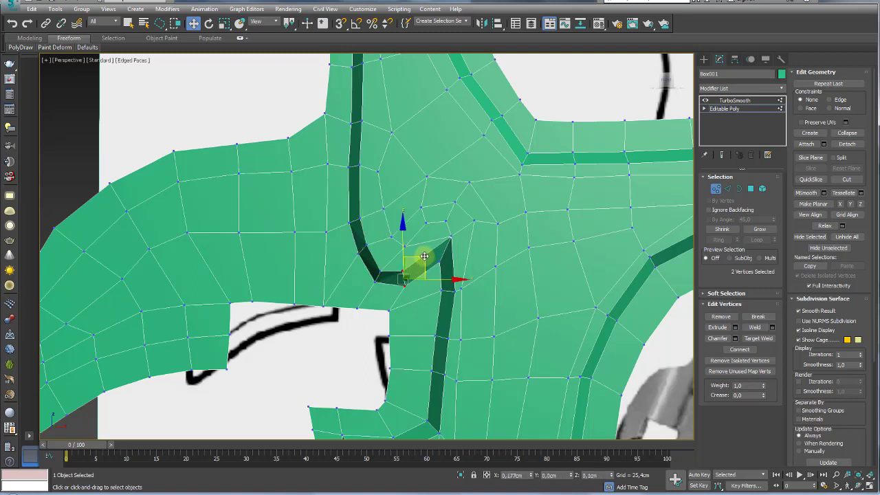
middle_click_drag(424, 256, 586, 207, "alt")
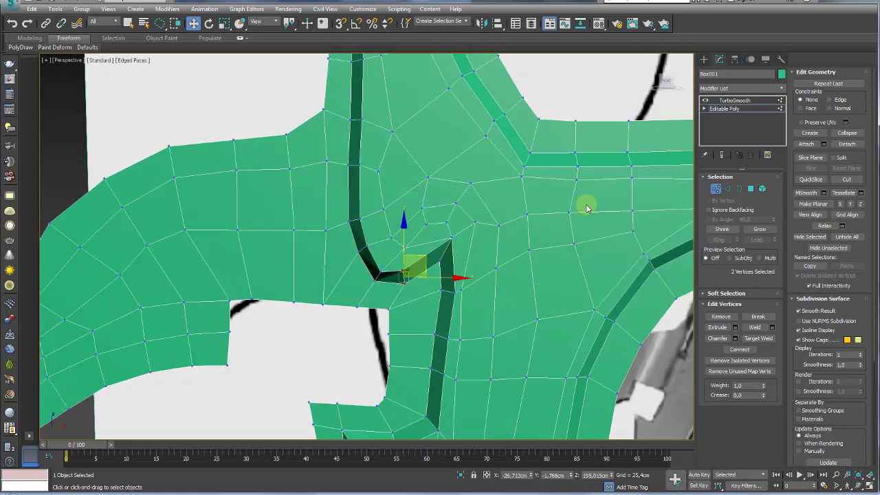
left_click(389, 227)
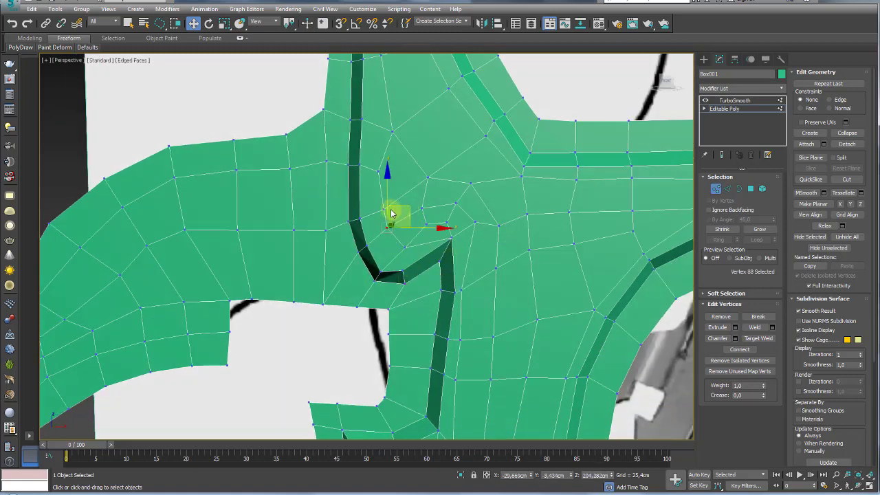
left_click_drag(391, 214, 386, 186)
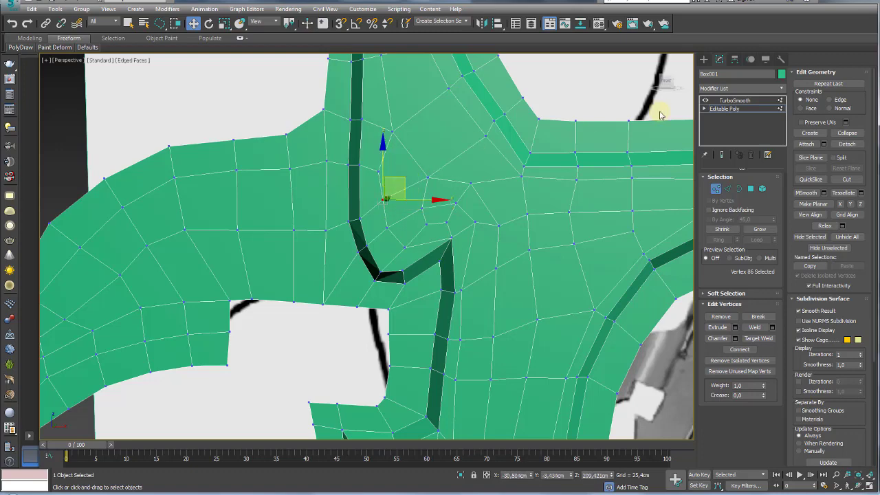
left_click(734, 100)
scroll(440, 199, "down", 4)
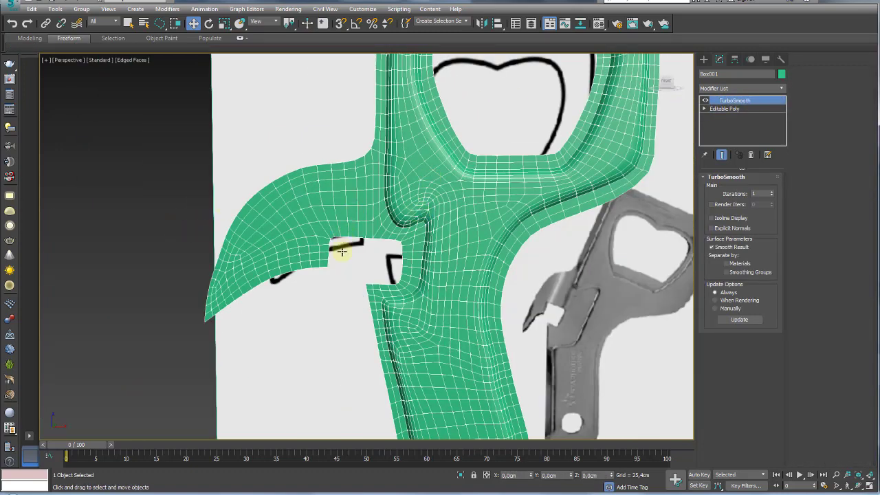
Select the inner edge loop of the handle hole and raise its crease to 1,0.
scroll(360, 240, "down", 3)
mouse_move(399, 224)
middle_mouse_down("alt")
mouse_move(465, 232)
mouse_move(451, 237)
mouse_move(468, 231)
mouse_move(447, 305)
mouse_move(447, 236)
middle_mouse_up("alt")
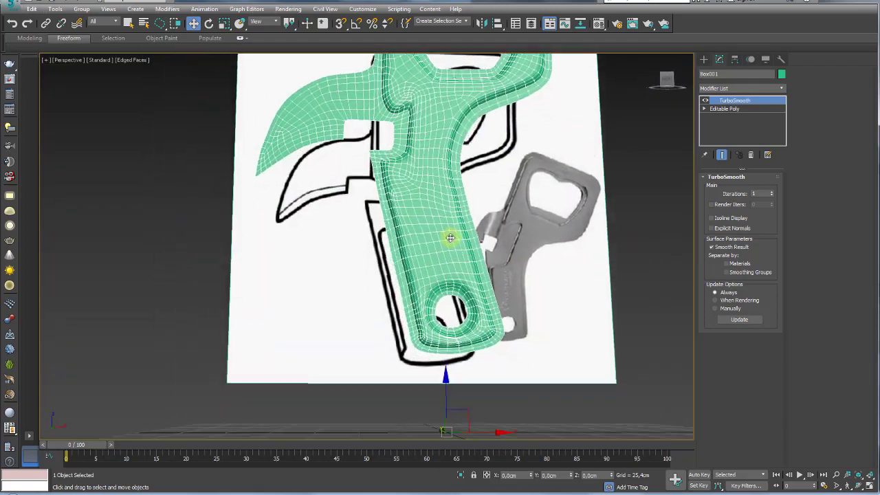
scroll(450, 297, "up", 3)
scroll(450, 297, "up", 2)
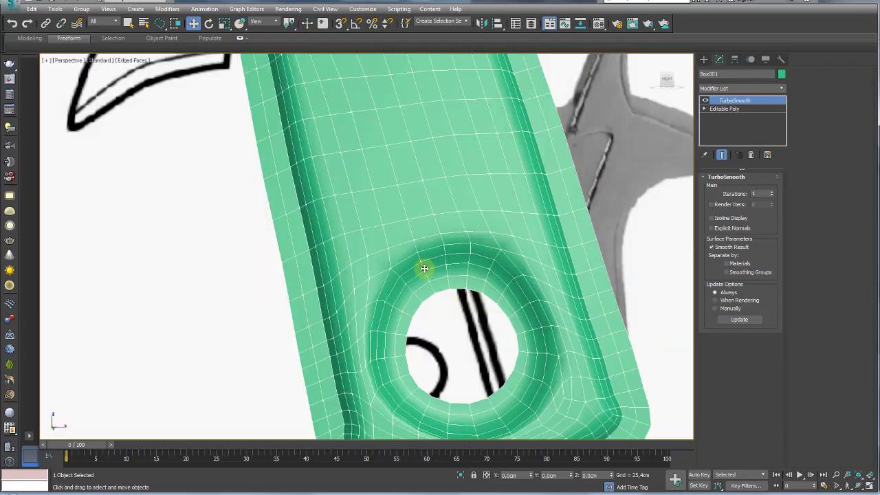
left_click(704, 108)
left_click(719, 125)
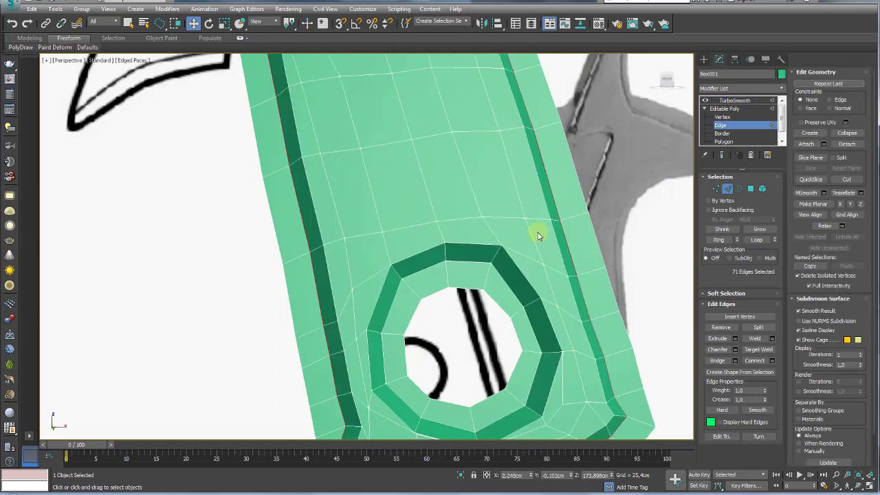
double_click(468, 259)
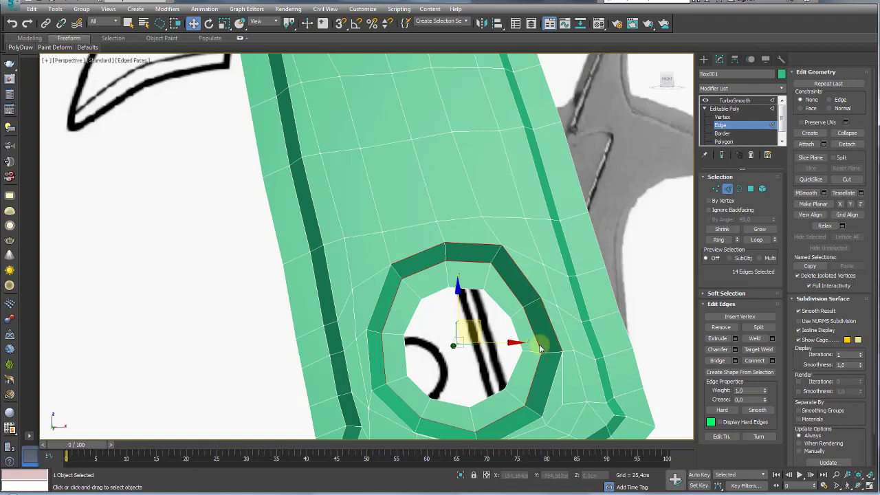
middle_click_drag(551, 385, 522, 305)
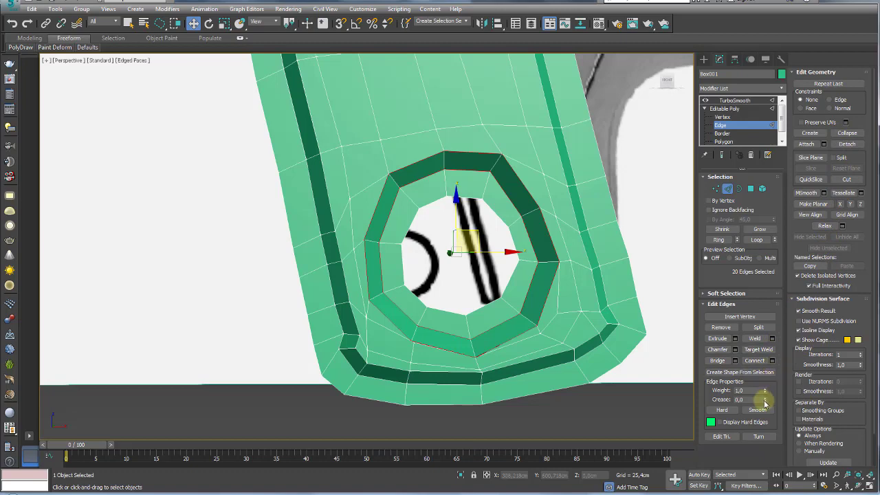
mouse_move(765, 402)
left_mouse_down()
mouse_move(749, 251)
mouse_move(706, 143)
left_mouse_up()
Reposition several vertices around the handle's hole to even out its surrounding faces.
left_click(715, 189)
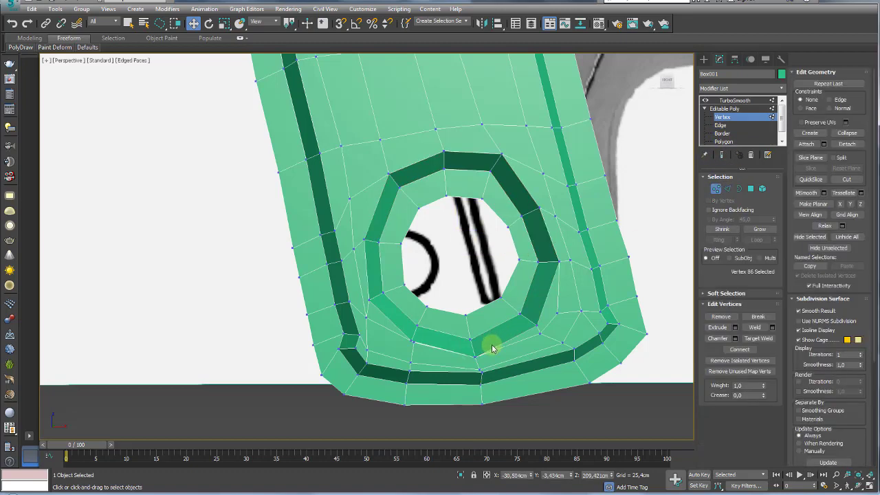
scroll(471, 321, "up", 2)
scroll(363, 301, "up", 2)
scroll(384, 296, "up", 2)
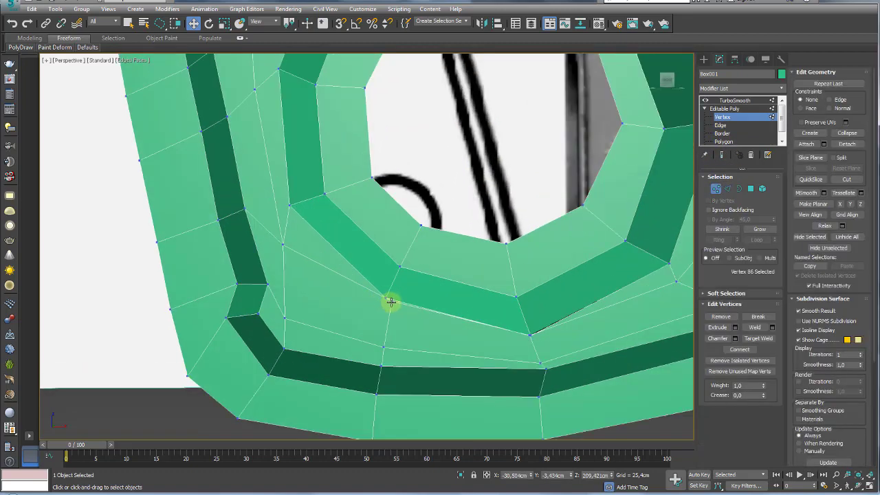
left_click(390, 300)
left_click_drag(413, 278, 400, 295)
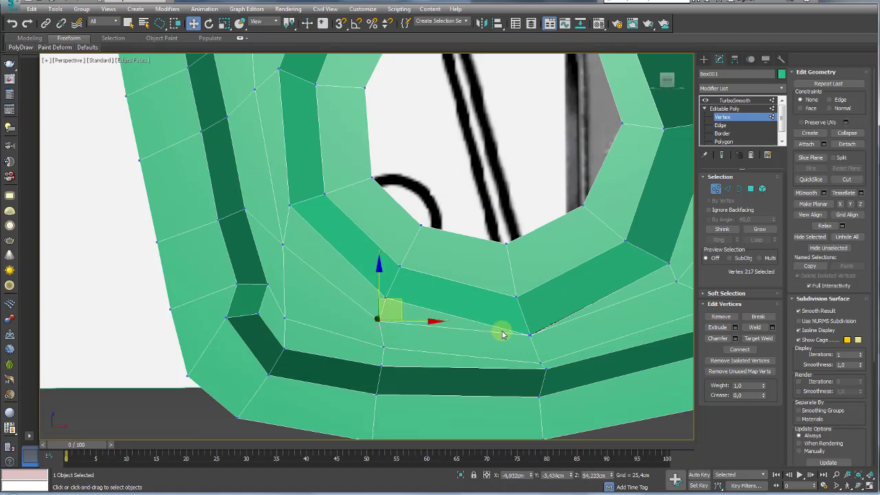
left_click_drag(525, 337, 562, 332)
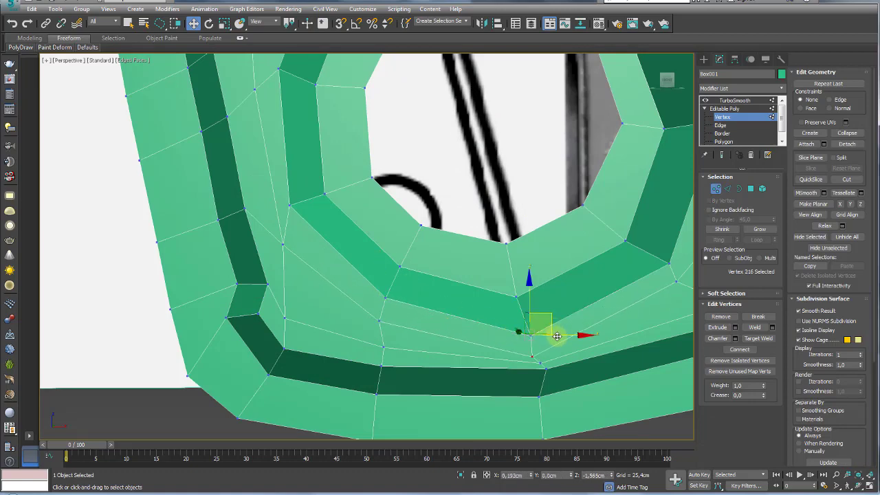
middle_click_drag(562, 333, 484, 316, "alt")
left_click_drag(525, 281, 581, 218)
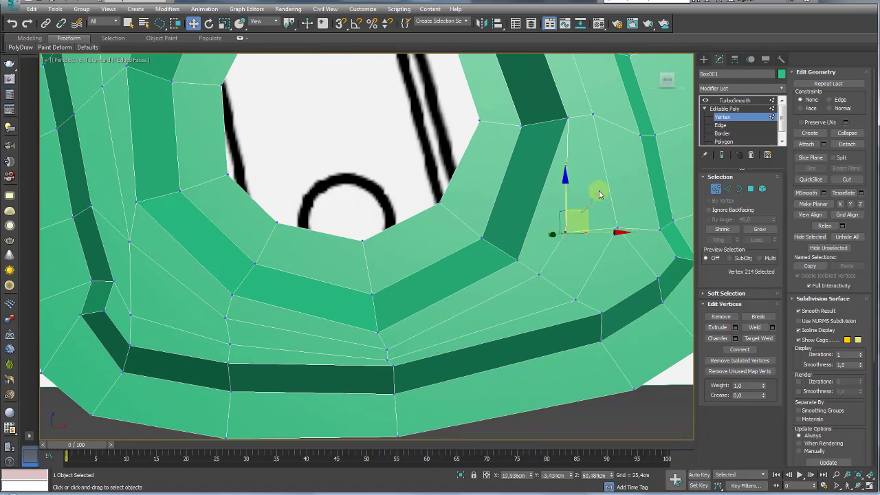
left_click_drag(587, 209, 565, 198)
scroll(564, 200, "down", 4)
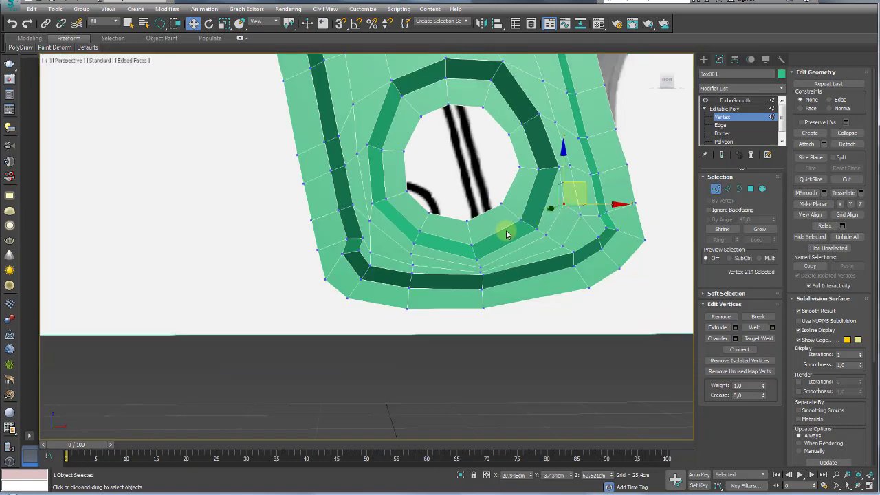
scroll(444, 242, "up", 4)
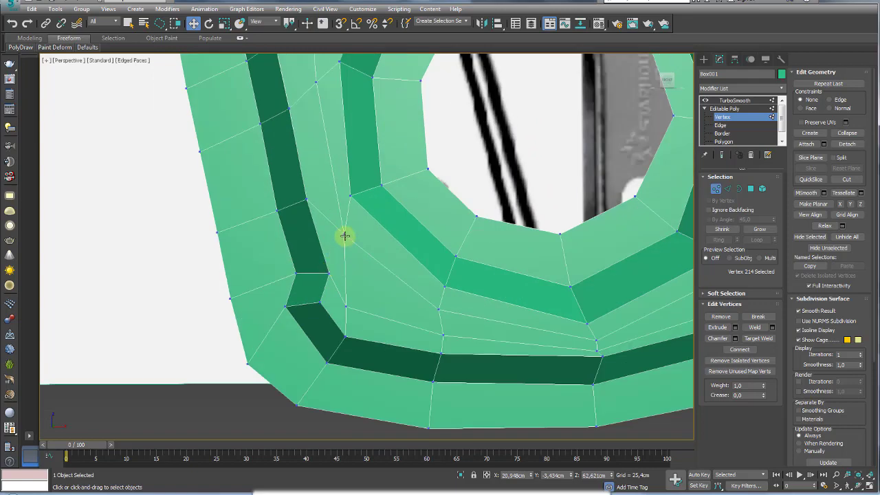
left_click(343, 234)
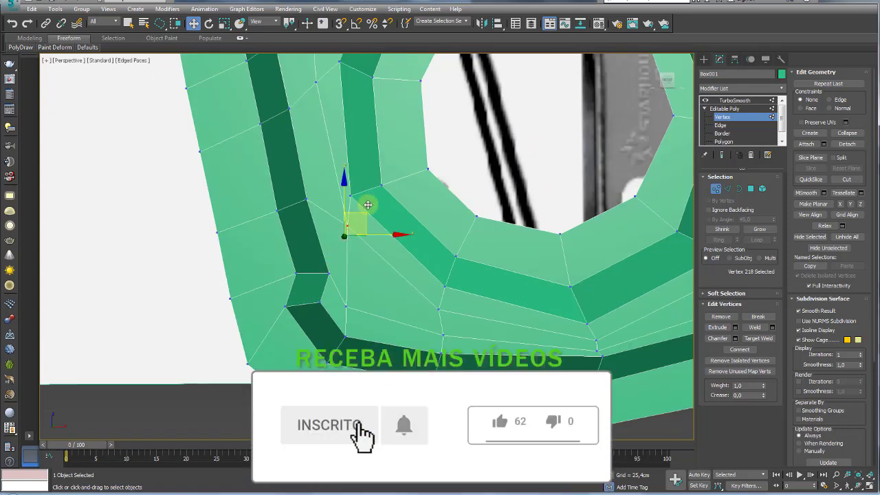
Check the TurboSmoothed result, then return to Editable Poly edge level.
left_click(720, 108)
left_click(730, 100)
scroll(472, 220, "down", 3)
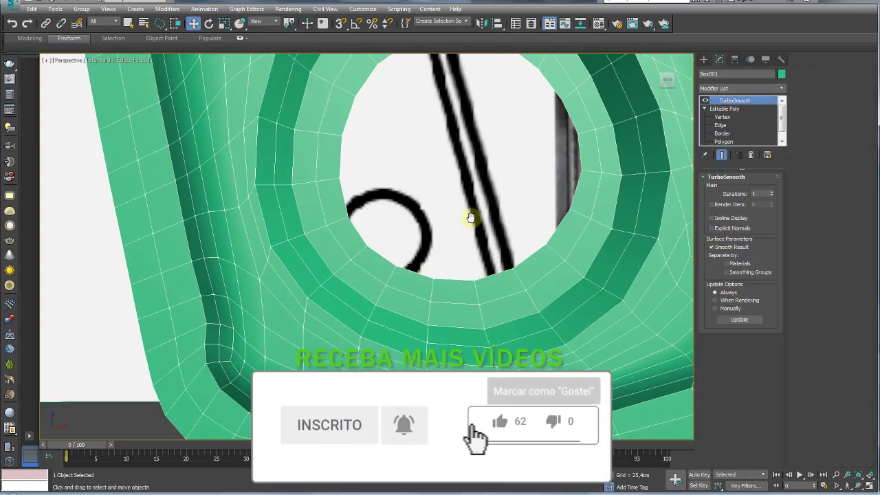
scroll(472, 220, "down", 5)
left_click(772, 191)
scroll(511, 205, "up", 2)
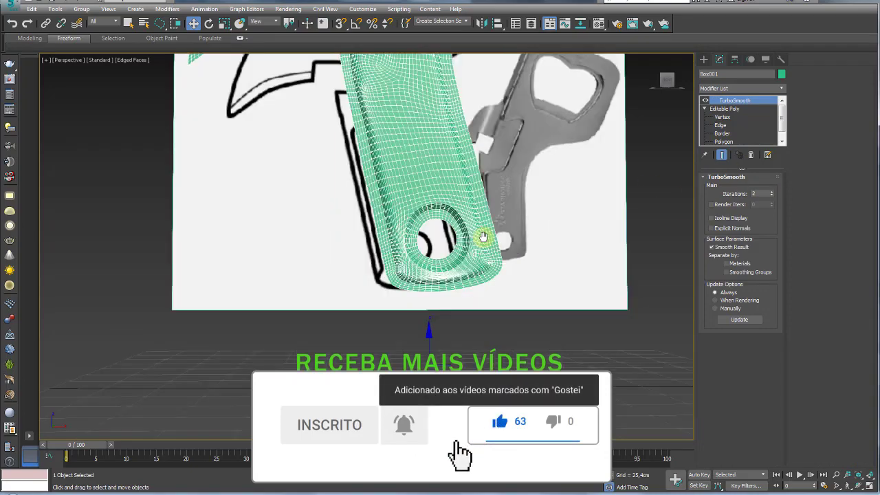
scroll(481, 238, "up", 2)
scroll(481, 252, "up", 3)
scroll(488, 259, "up", 3)
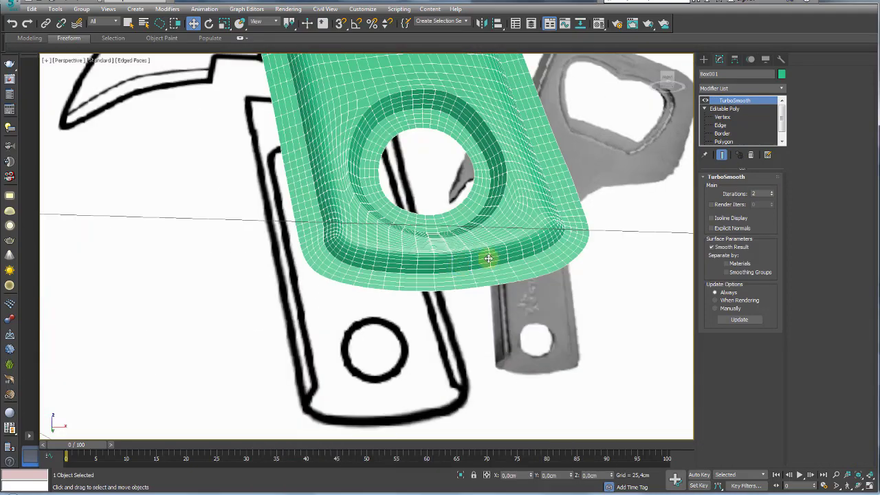
left_click(720, 125)
Select the six edges along the handle's bottom border.
left_click(465, 266)
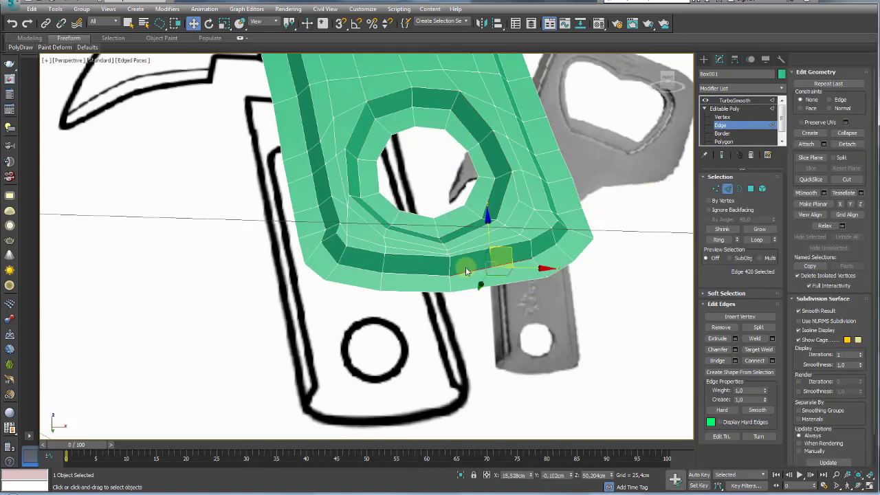
double_click(468, 269)
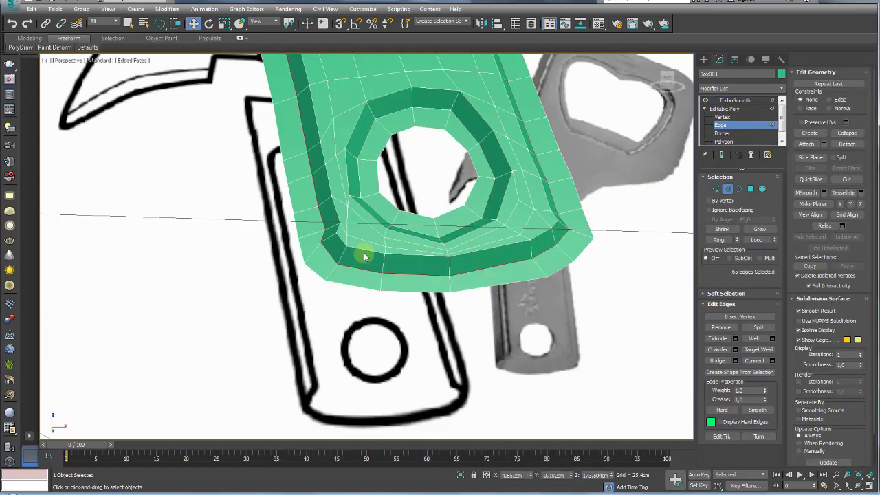
middle_click_drag(364, 257, 349, 259, "alt")
left_click(331, 256)
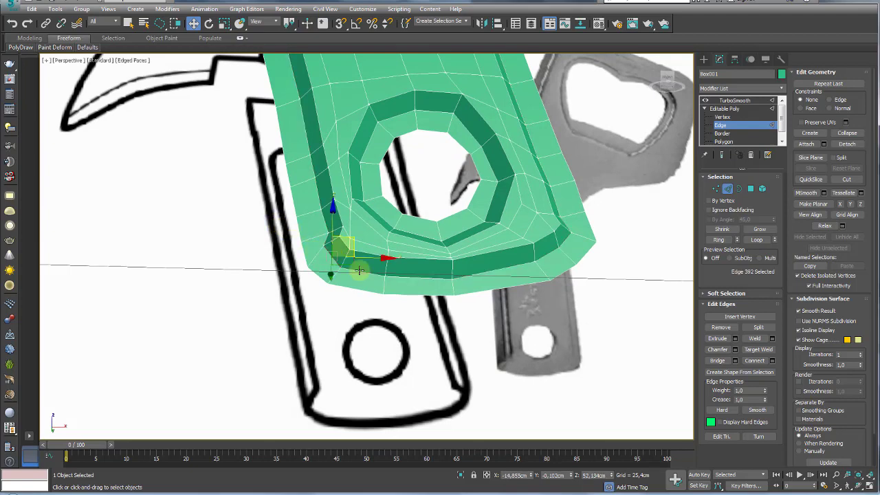
left_click(367, 264, "ctrl")
left_click(423, 270, "ctrl")
left_click(512, 264, "ctrl")
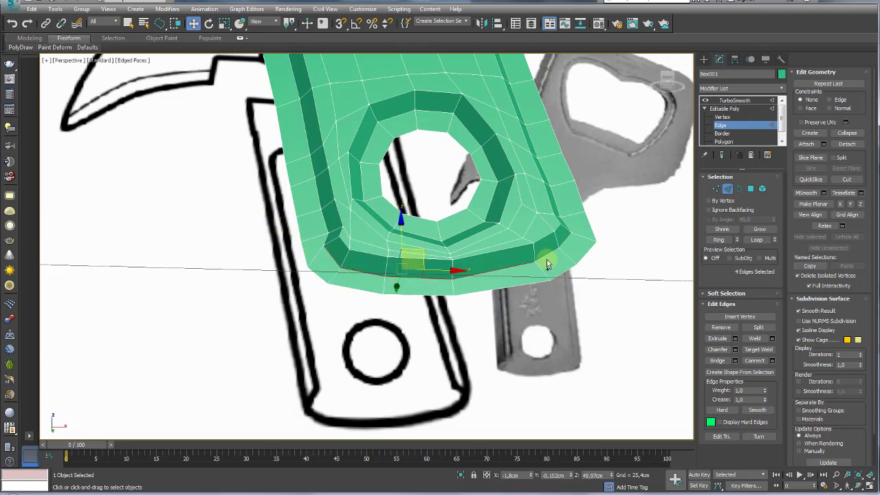
left_click(546, 255, "ctrl")
left_click(564, 240, "ctrl")
Nudge the selected bottom edges slightly and leave edge editing.
mouse_move(565, 241)
middle_mouse_down("alt")
mouse_move(588, 301)
mouse_move(530, 372)
middle_mouse_up("alt")
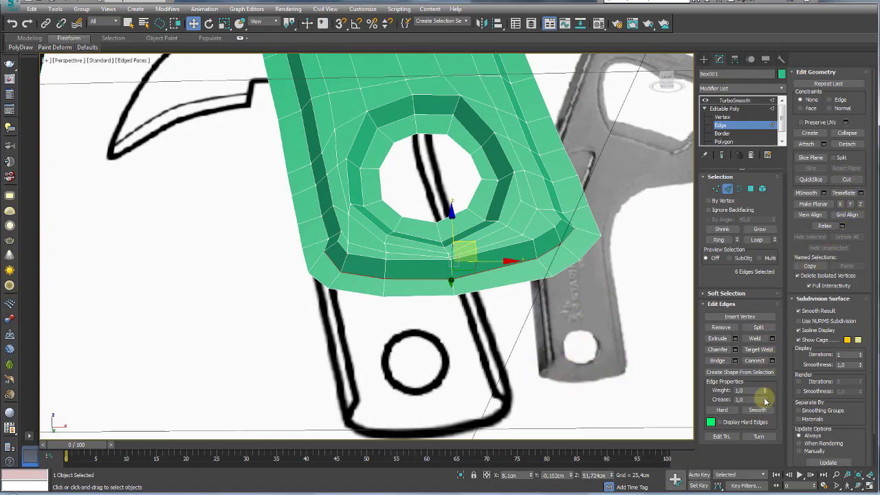
mouse_move(612, 338)
middle_mouse_down("alt")
mouse_move(566, 318)
mouse_move(586, 327)
middle_mouse_up("alt")
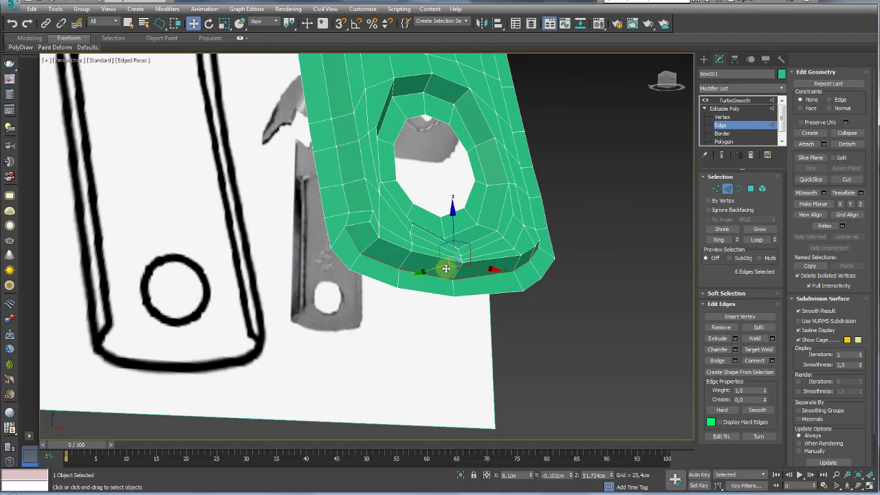
middle_click_drag(448, 265, 438, 261, "alt")
mouse_move(438, 261)
left_mouse_down()
mouse_move(445, 246)
mouse_move(459, 252)
left_mouse_up()
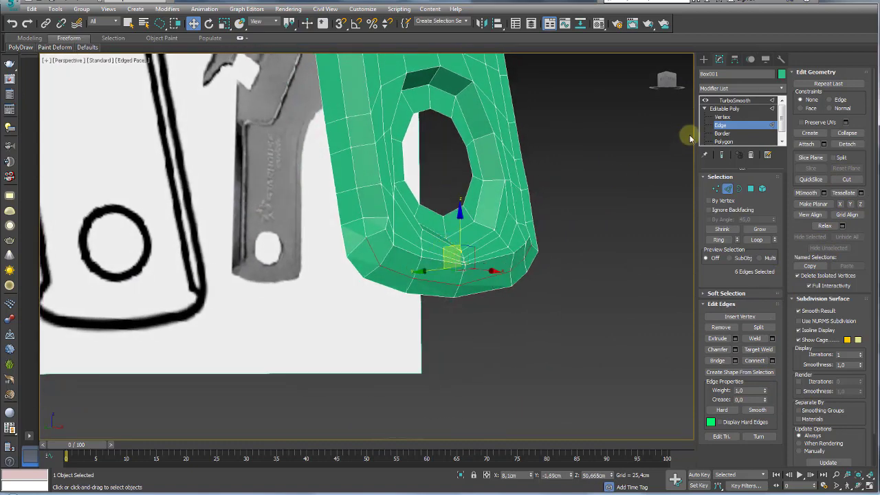
left_click(724, 108)
Review the smoothed opener and switch the viewport to plain shading without edges.
left_click(724, 101)
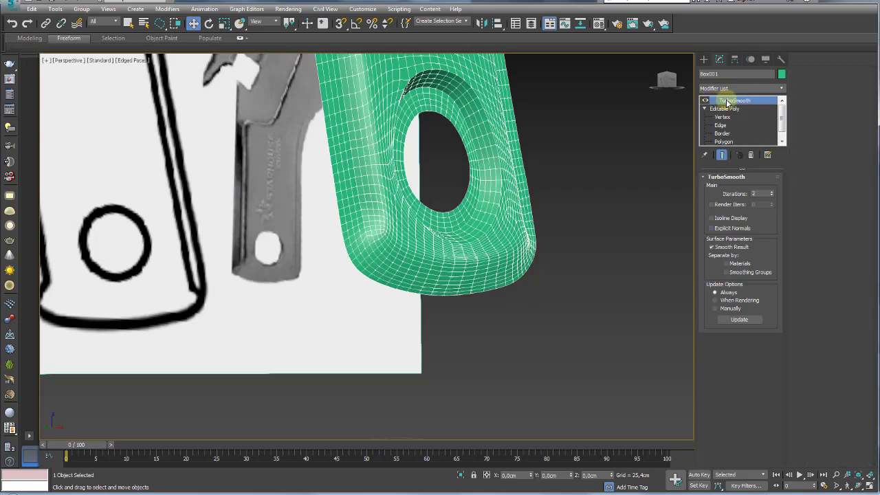
middle_click_drag(579, 196, 506, 213, "alt")
left_click(726, 110)
scroll(506, 213, "down", 5)
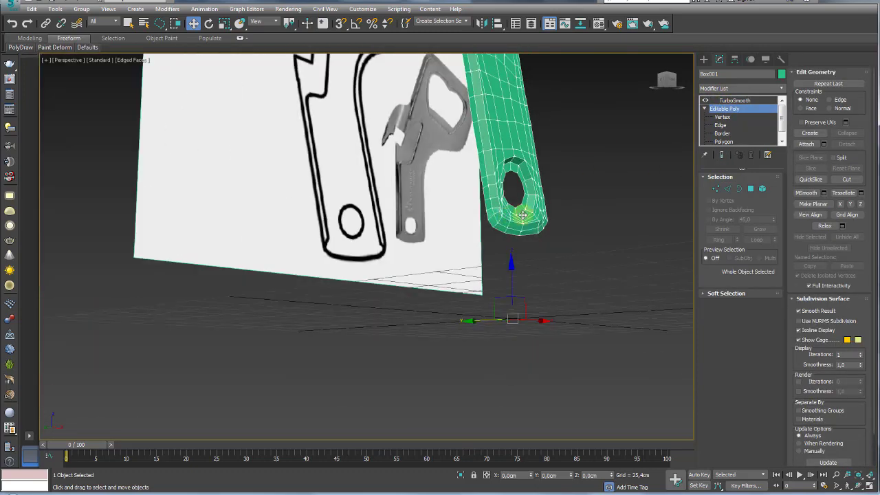
scroll(527, 298, "up", 4)
scroll(497, 295, "up", 2)
scroll(434, 161, "down", 5)
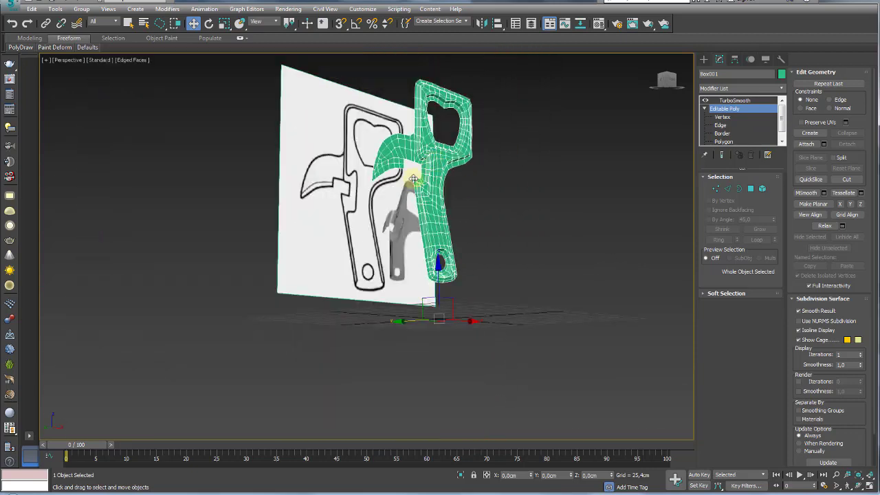
mouse_move(413, 181)
middle_mouse_down("alt")
mouse_move(402, 195)
mouse_move(360, 207)
mouse_move(246, 186)
mouse_move(418, 186)
mouse_move(473, 196)
mouse_move(466, 221)
mouse_move(545, 259)
mouse_move(436, 187)
middle_mouse_up("alt")
left_click(323, 187)
scroll(466, 221, "up", 3)
key("F4")
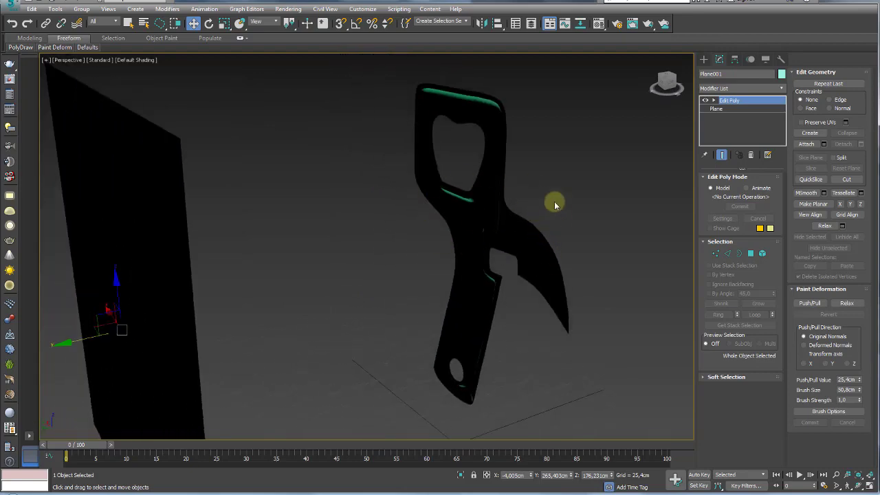
Reselect the green Box001 at Editable Poly level and open the Modifier List.
mouse_move(556, 202)
middle_mouse_down("alt")
mouse_move(527, 226)
mouse_move(463, 216)
mouse_move(405, 260)
mouse_move(455, 205)
mouse_move(447, 236)
middle_mouse_up("alt")
left_click(447, 236)
left_click(723, 110)
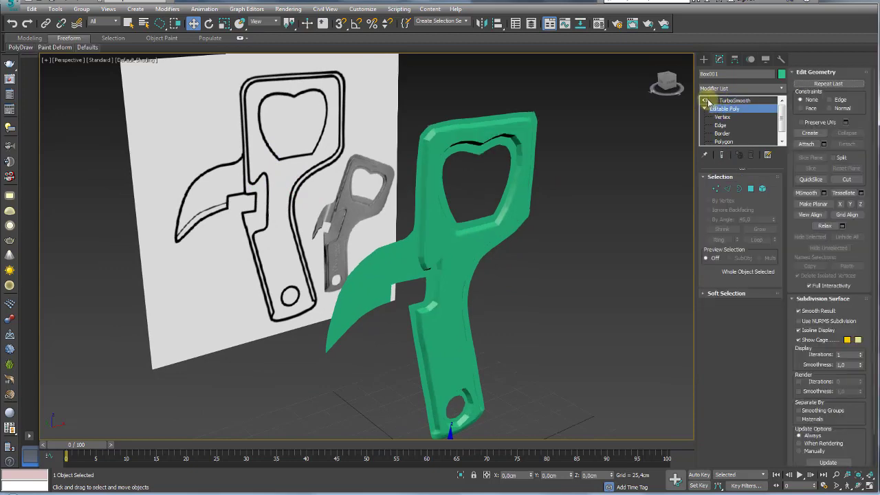
mouse_move(609, 151)
middle_mouse_down("alt")
mouse_move(585, 188)
mouse_move(671, 165)
middle_mouse_up("alt")
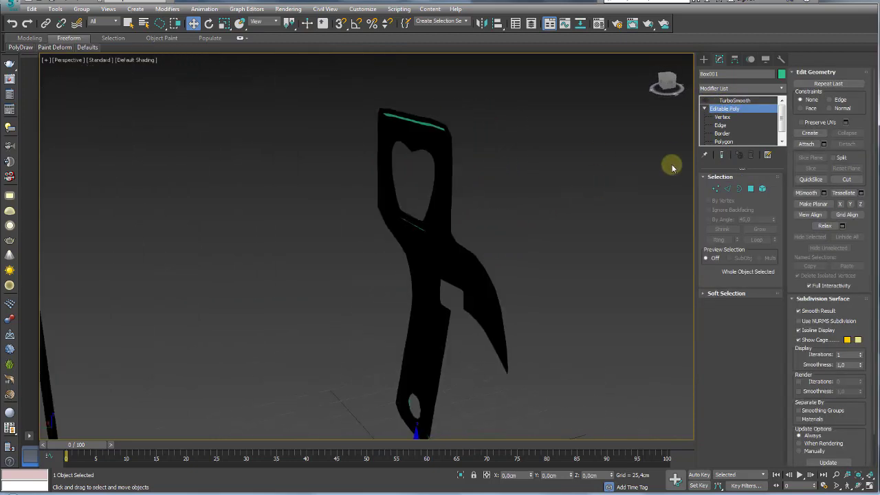
left_click(782, 90)
left_click_drag(782, 100, 783, 364)
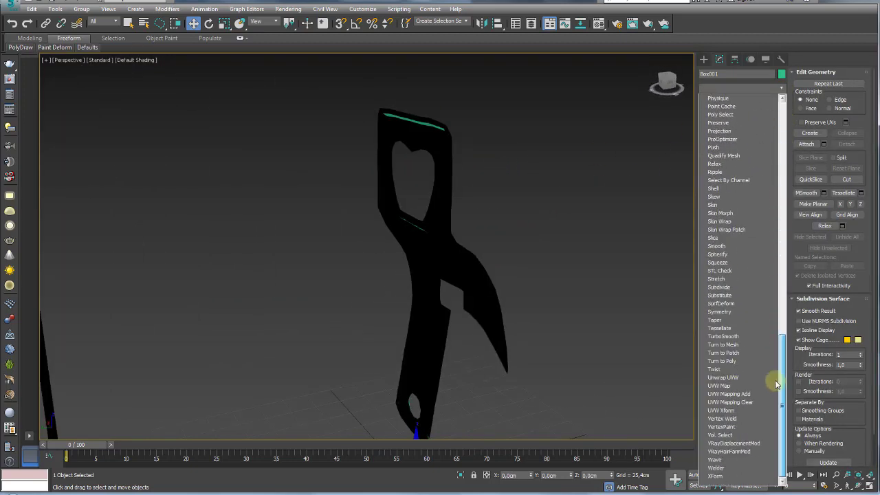
Add a Shell modifier and reduce its outer thickness to 1.27 cm.
left_click(715, 188)
middle_click_drag(591, 213, 598, 210, "alt")
scroll(477, 172, "up", 4)
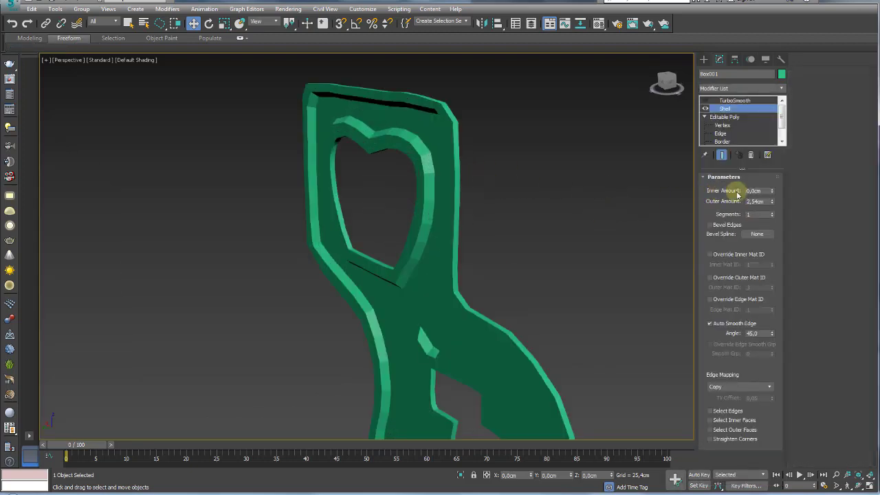
mouse_move(772, 201)
left_mouse_down()
mouse_move(777, 229)
mouse_move(778, 222)
left_mouse_up()
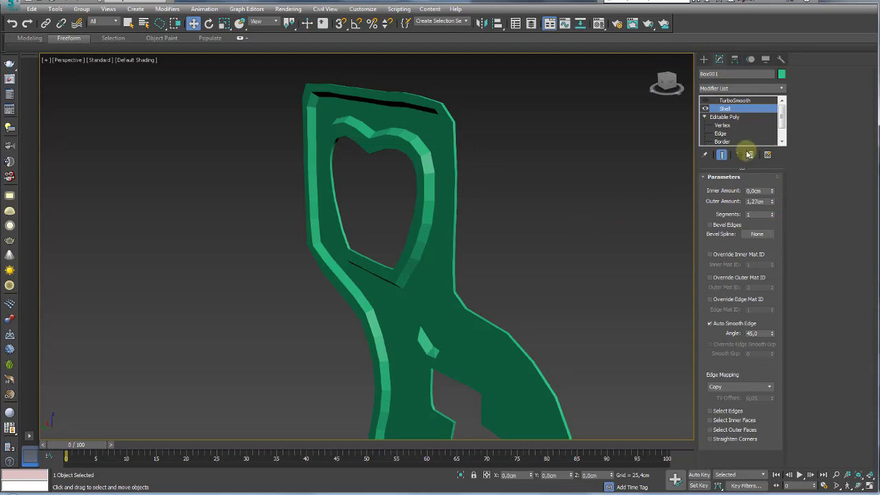
Re-enable TurboSmooth and orbit around the shelled opener to check it against the reference plane.
left_click(734, 100)
left_click(704, 101)
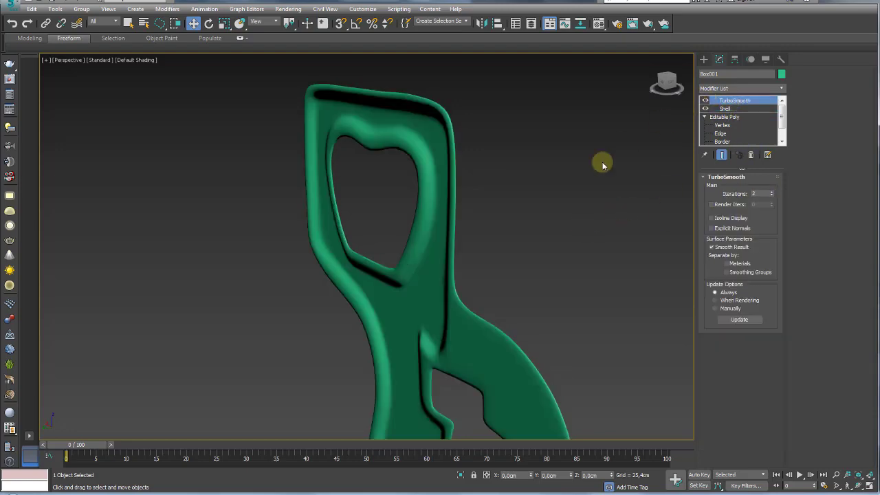
middle_click_drag(599, 161, 497, 204, "alt")
scroll(467, 184, "up", 3)
scroll(467, 184, "down", 5)
middle_click_drag(449, 228, 477, 210, "alt")
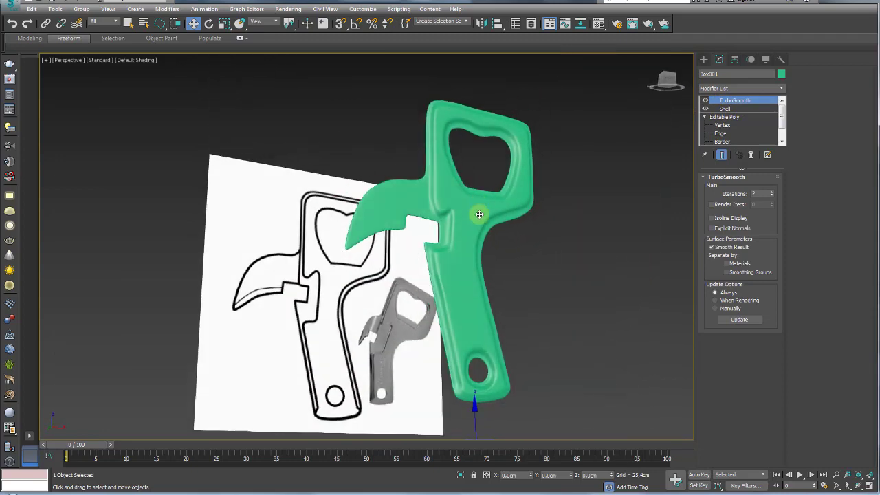
scroll(461, 244, "up", 5)
mouse_move(441, 238)
middle_mouse_down("alt")
mouse_move(449, 214)
mouse_move(543, 251)
mouse_move(428, 264)
mouse_move(427, 302)
middle_mouse_up("alt")
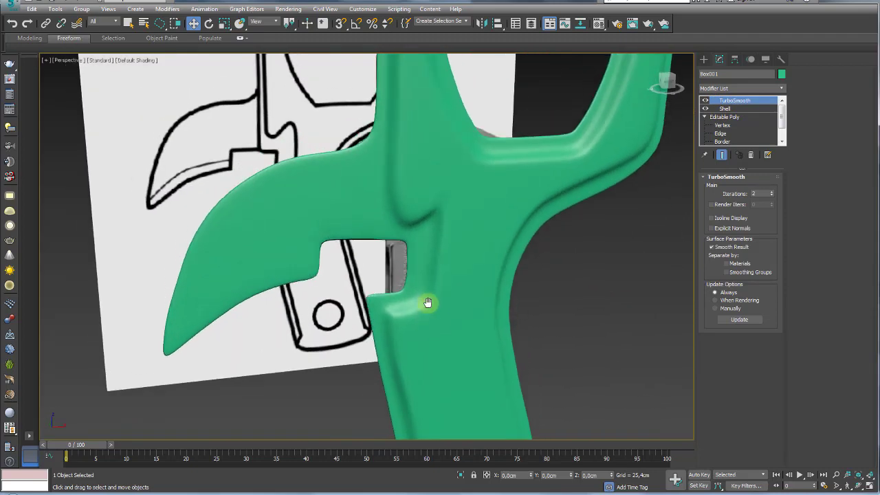
Show edged faces, select Shell and disable TurboSmooth to expose the low-poly cage.
key("F4")
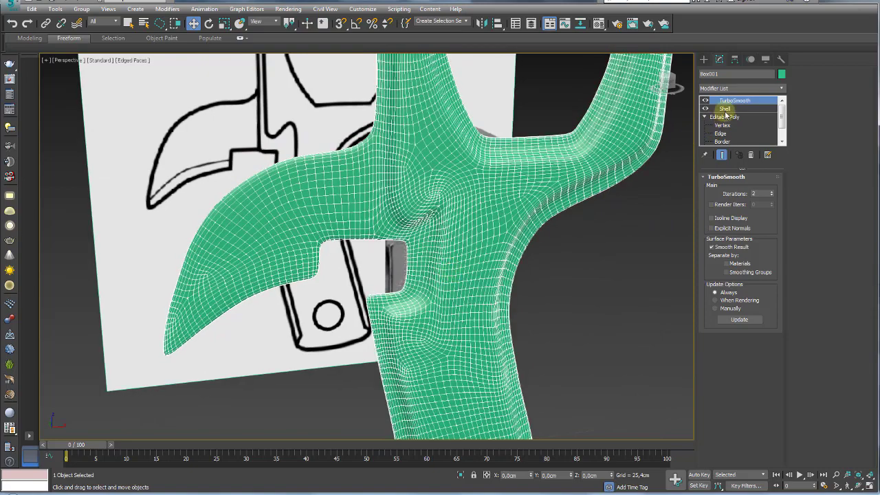
left_click(725, 109)
left_click(705, 101)
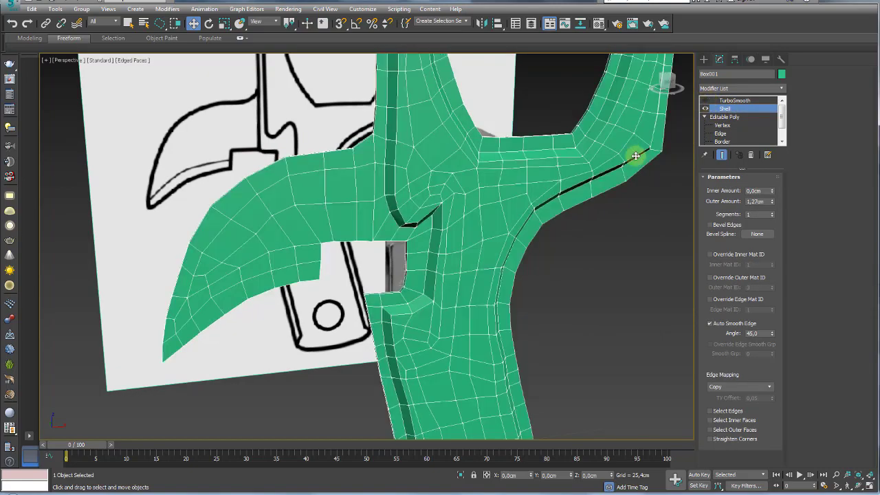
mouse_move(634, 154)
middle_mouse_down("alt")
mouse_move(589, 177)
mouse_move(605, 168)
middle_mouse_up("alt")
Add an Edit Poly modifier above the Shell and switch to Edge sub-object mode.
left_click(779, 91)
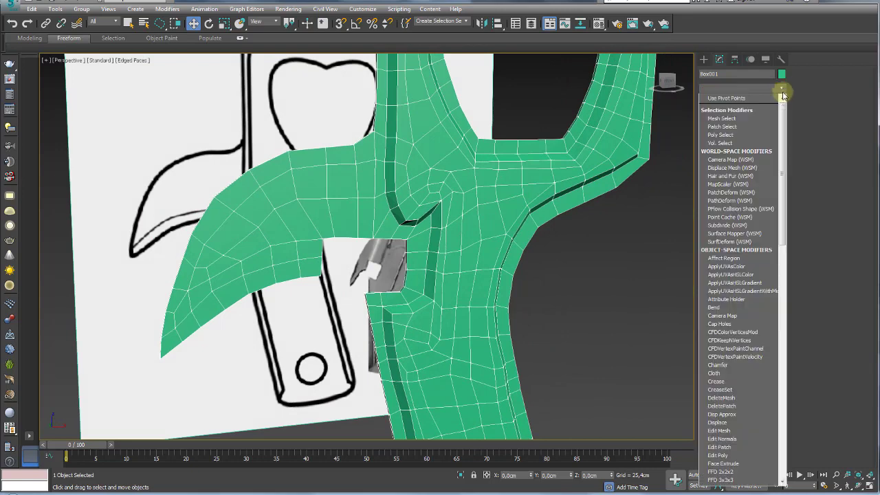
left_click_drag(782, 103, 782, 177)
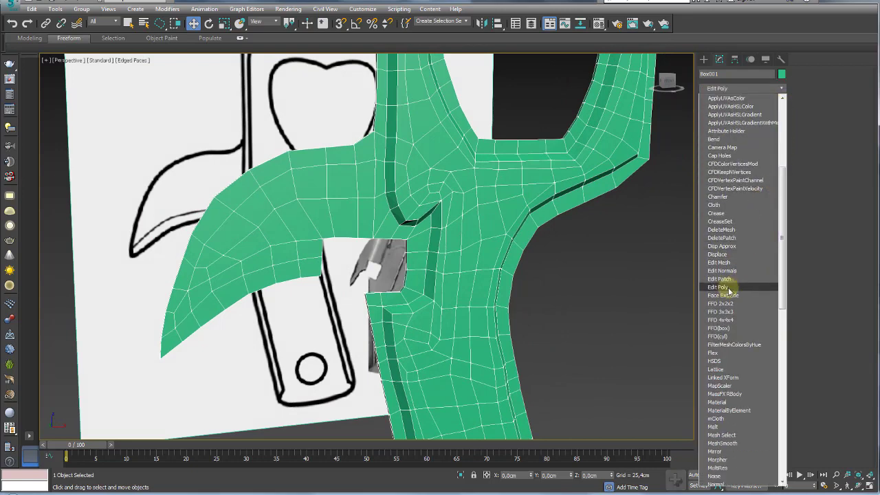
left_click(735, 286)
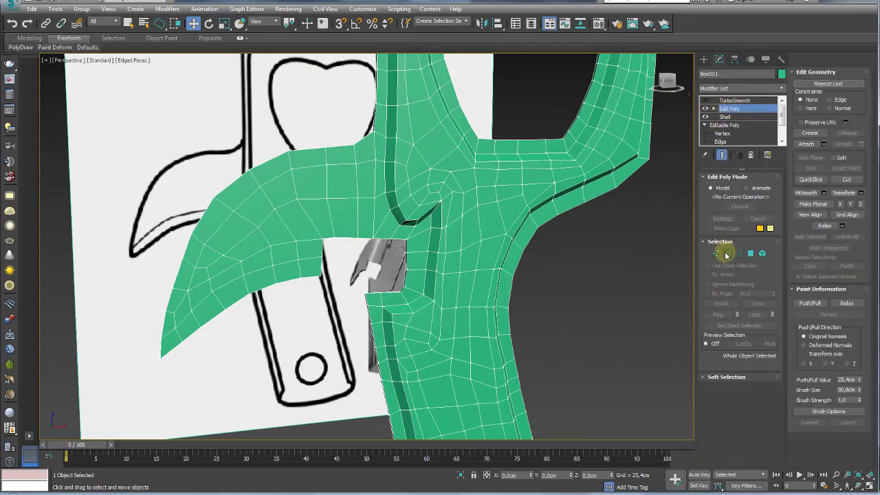
left_click(727, 253)
Pick an inner-rim edge and briefly preview TurboSmooth before disabling it again.
left_click(384, 184)
scroll(389, 187, "up", 4)
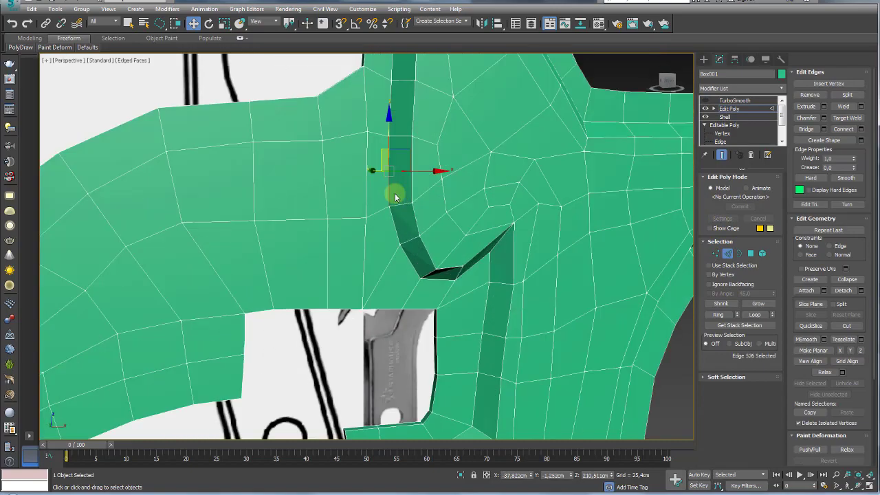
mouse_move(395, 193)
middle_mouse_down("alt")
mouse_move(422, 216)
mouse_move(481, 227)
middle_mouse_up("alt")
scroll(481, 227, "up", 3)
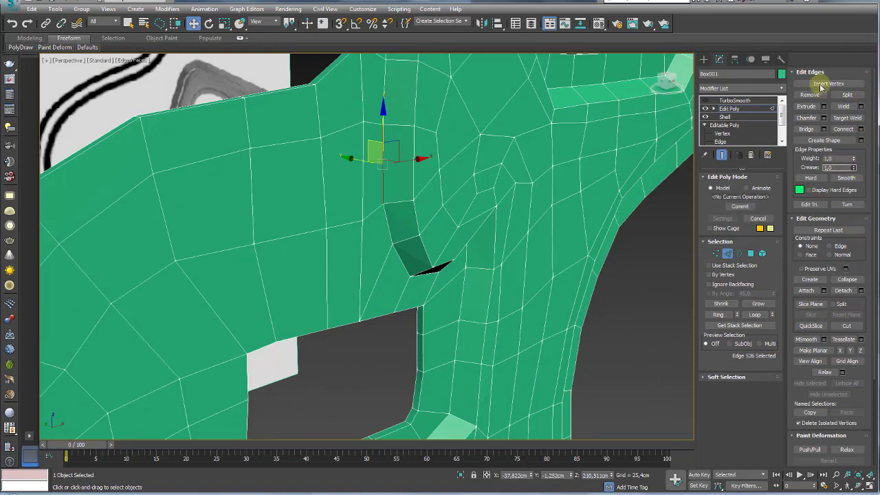
left_click(739, 101)
left_click(705, 100)
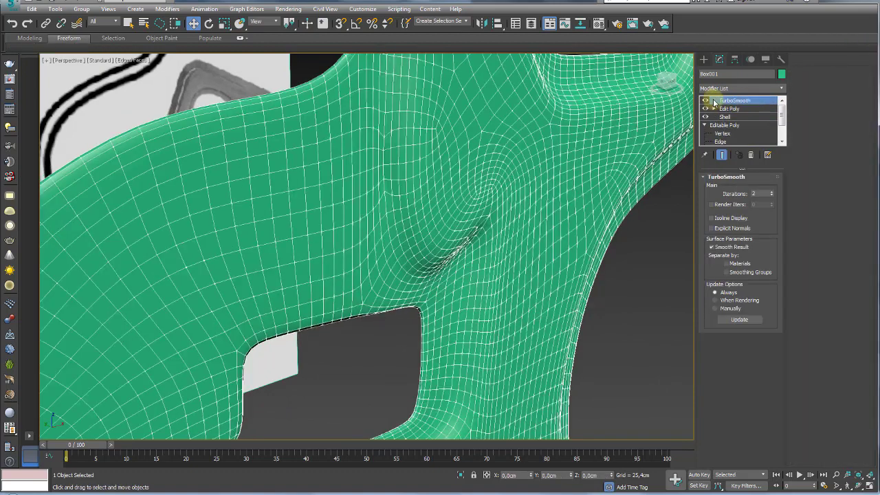
left_click(707, 101)
Select the edge loops along the inner rims and light strip, plus the slit's top and corner edges.
left_click(715, 109)
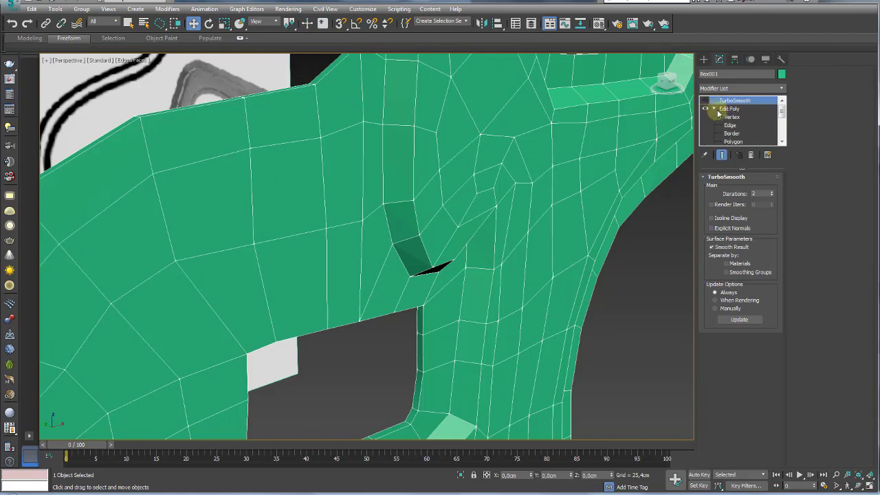
left_click(727, 125)
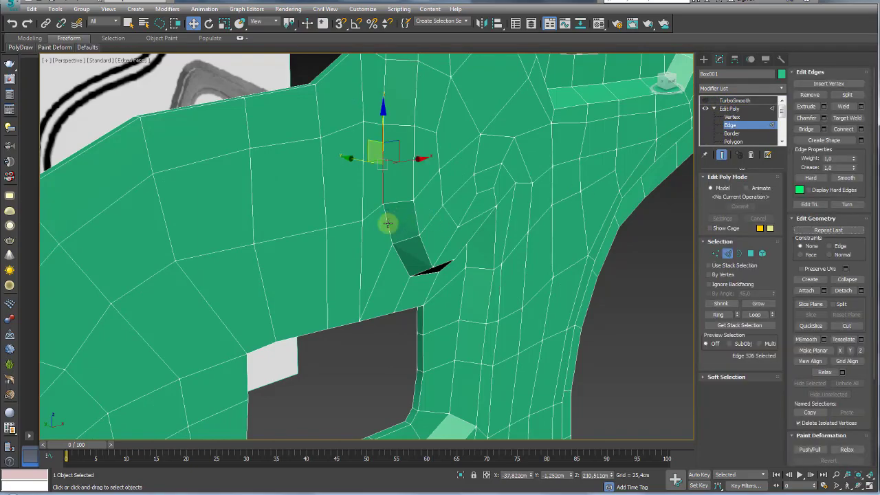
double_click(388, 222)
scroll(393, 232, "down", 5)
scroll(412, 248, "up", 5)
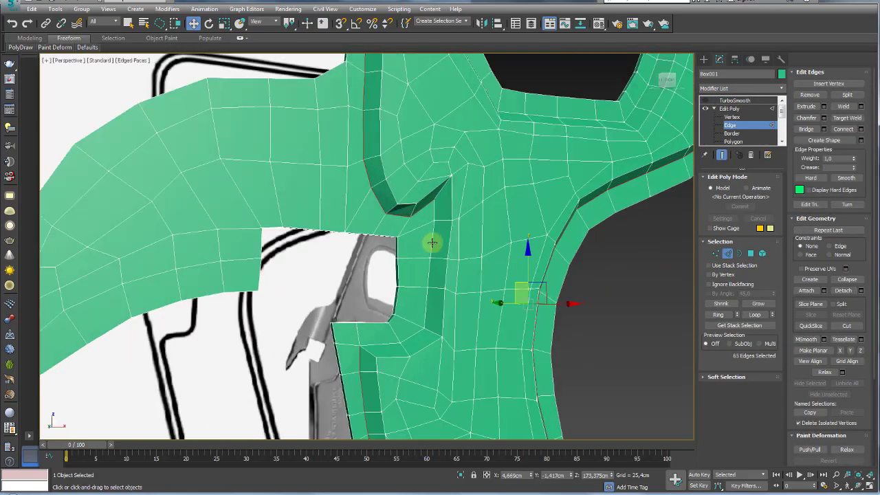
double_click(399, 226, "ctrl")
mouse_move(398, 226)
middle_mouse_down("alt")
mouse_move(485, 240)
mouse_move(504, 216)
middle_mouse_up("alt")
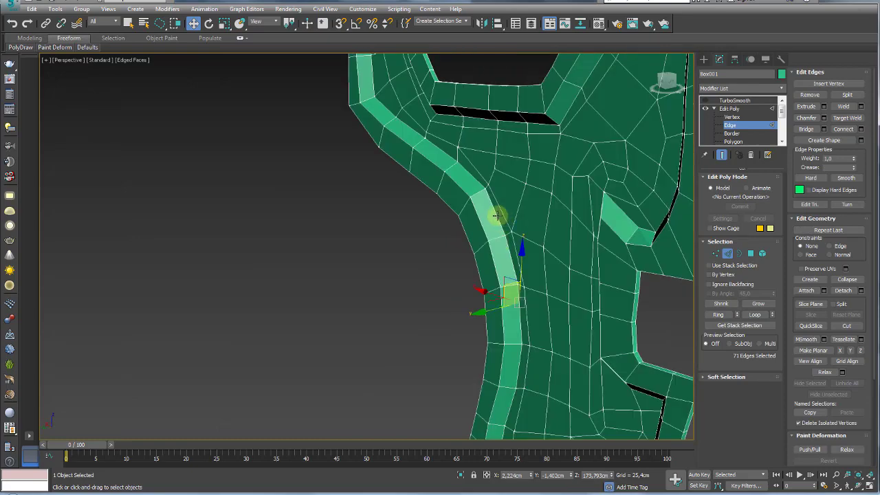
double_click(496, 216, "ctrl")
mouse_move(567, 117)
middle_mouse_down("alt")
mouse_move(545, 139)
mouse_move(607, 235)
mouse_move(613, 218)
mouse_move(657, 342)
mouse_move(506, 271)
mouse_move(506, 256)
mouse_move(530, 236)
middle_mouse_up("alt")
left_click(636, 211, "ctrl")
left_click(666, 342, "ctrl")
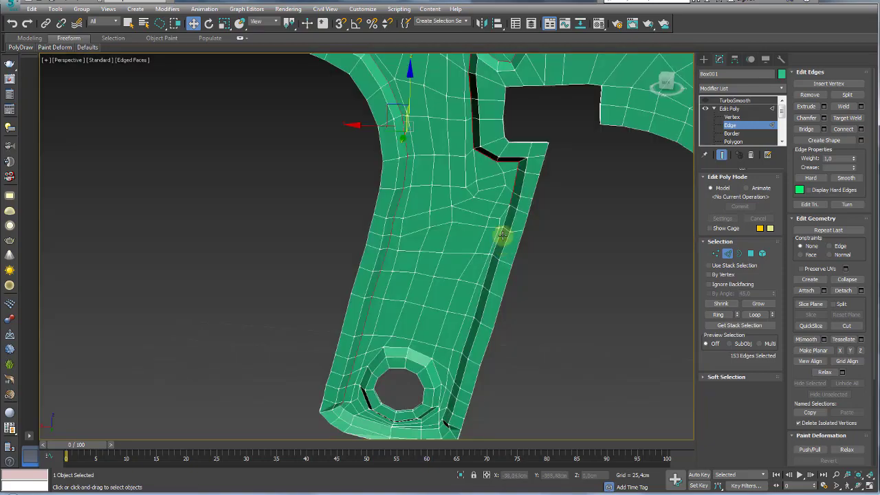
Set the crease of the selected arm edges to 1.0.
scroll(506, 220, "up", 3)
middle_click_drag(490, 243, 479, 204)
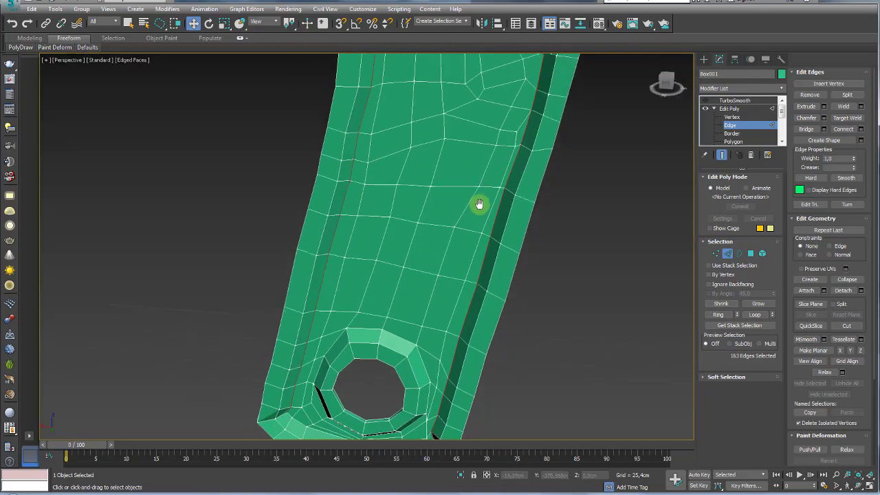
scroll(479, 204, "down", 2)
mouse_move(510, 308)
middle_mouse_down("alt")
mouse_move(393, 289)
mouse_move(476, 359)
mouse_move(436, 295)
middle_mouse_up("alt")
scroll(481, 330, "down", 3)
scroll(499, 348, "down", 1)
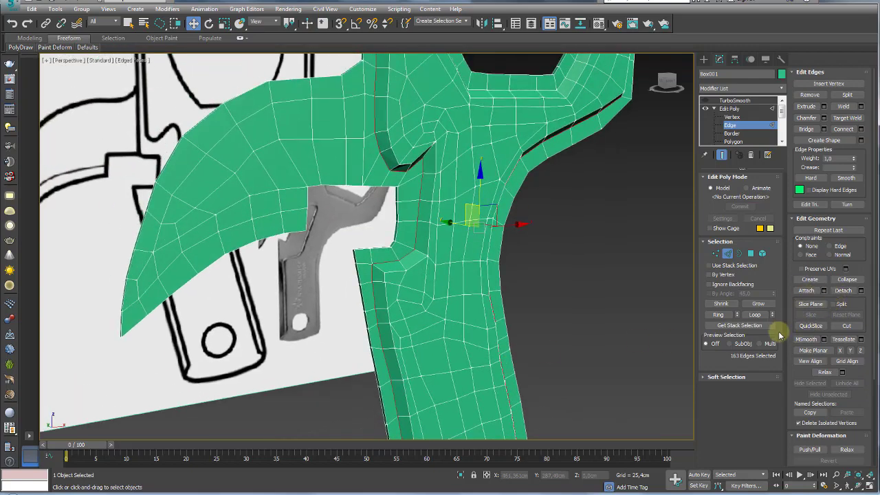
left_click_drag(854, 169, 854, 161)
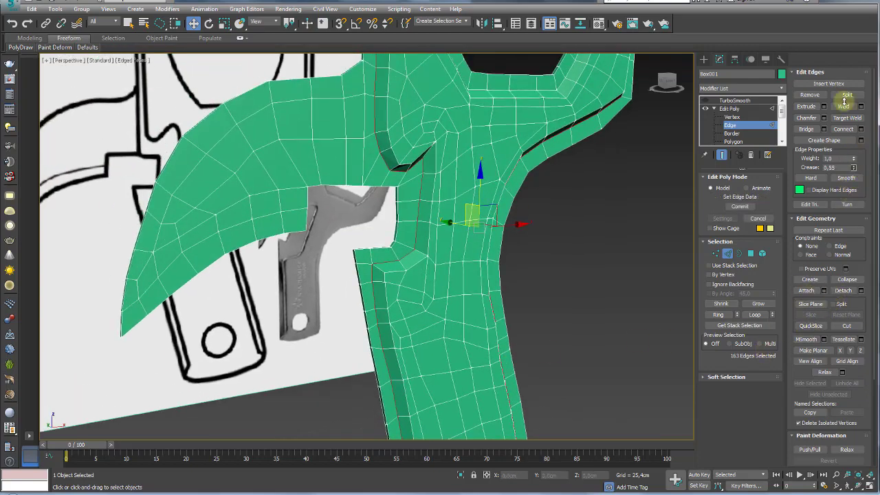
Select the inner-notch edge, grow it to a ring, and convert via polygons to 182 border edges.
scroll(486, 202, "up", 2)
scroll(481, 200, "up", 2)
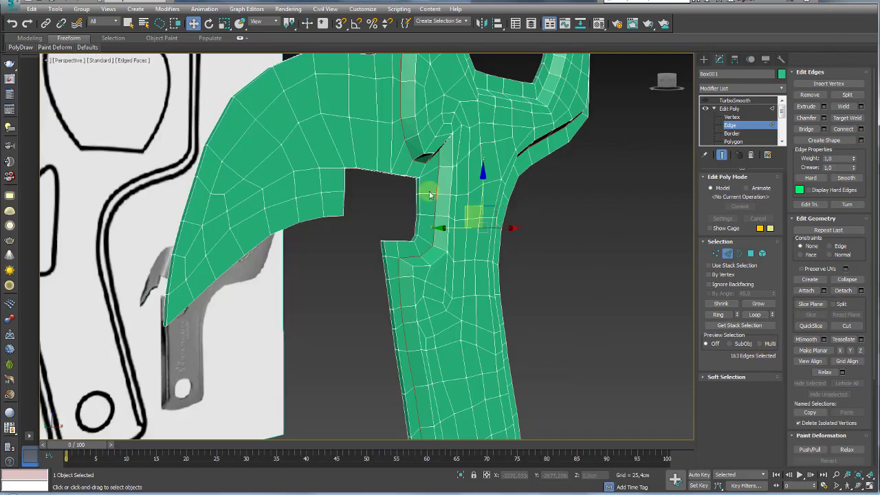
scroll(422, 196, "up", 3)
left_click(413, 216)
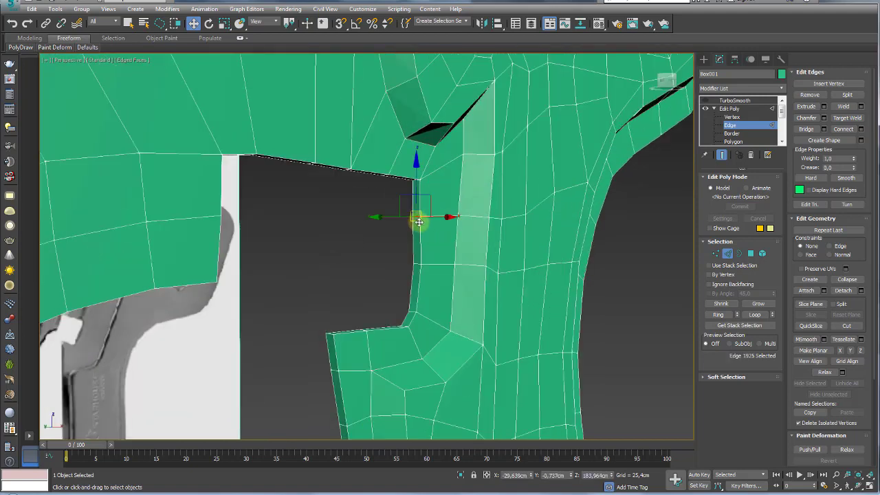
middle_click_drag(414, 217, 397, 132, "alt")
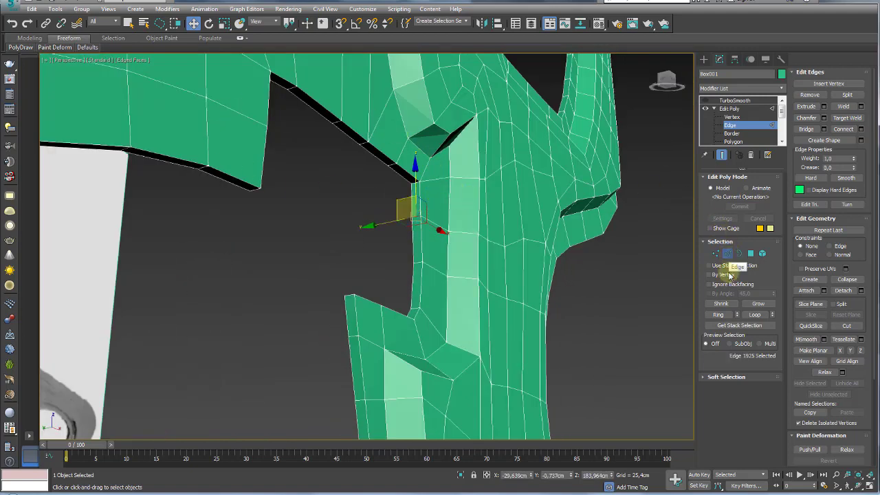
left_click(718, 314)
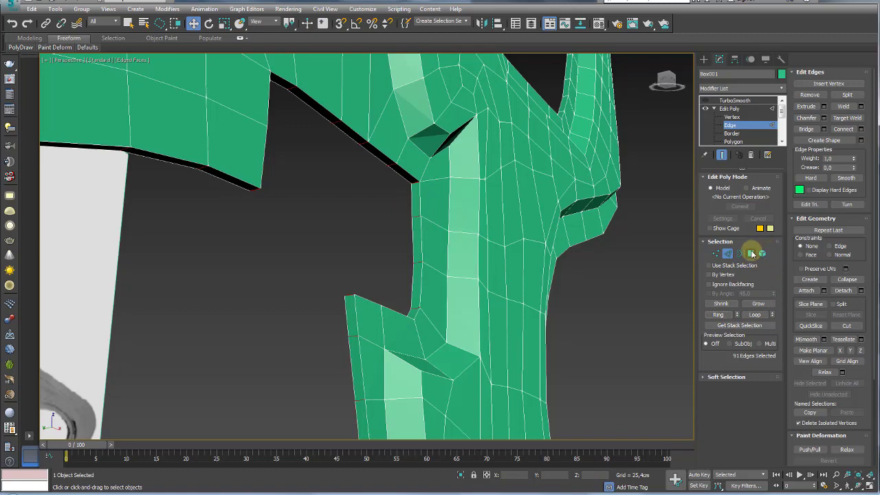
left_click(752, 254, "ctrl")
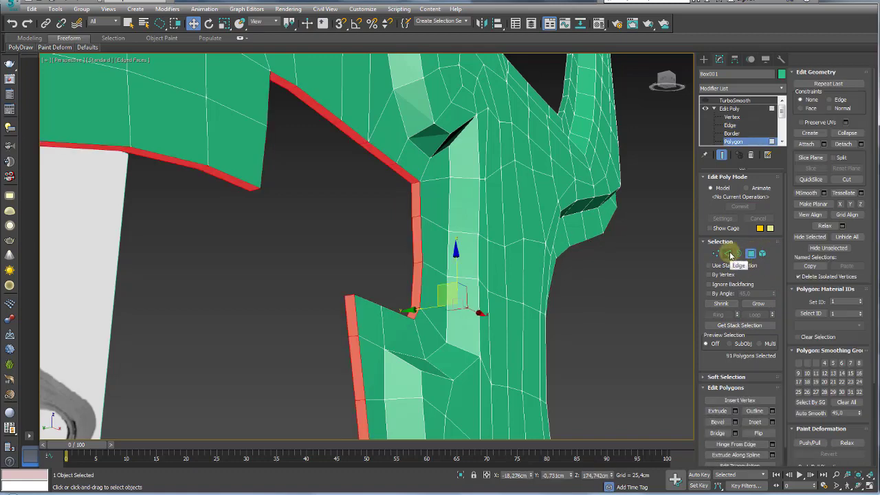
left_click(728, 253, "ctrl")
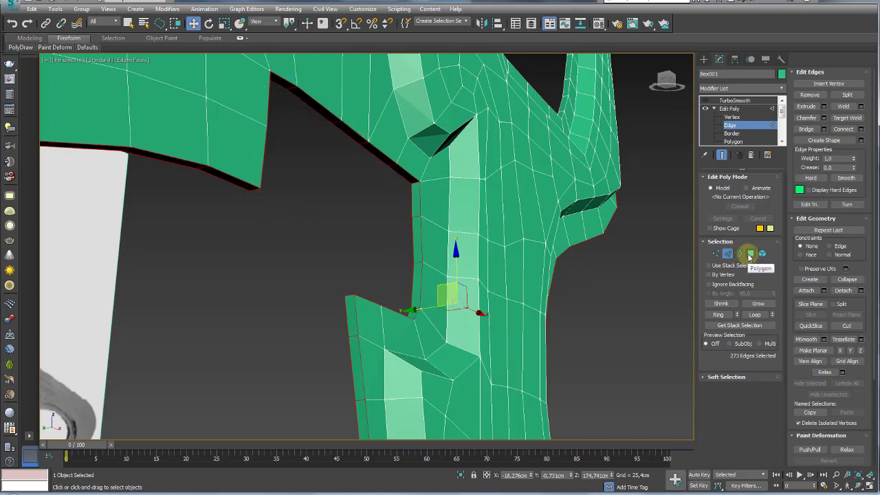
left_click(749, 254)
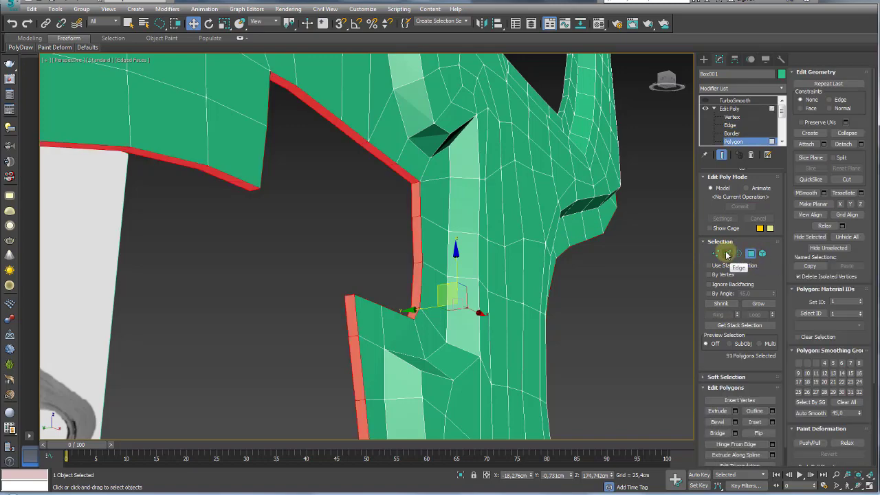
left_click(728, 256)
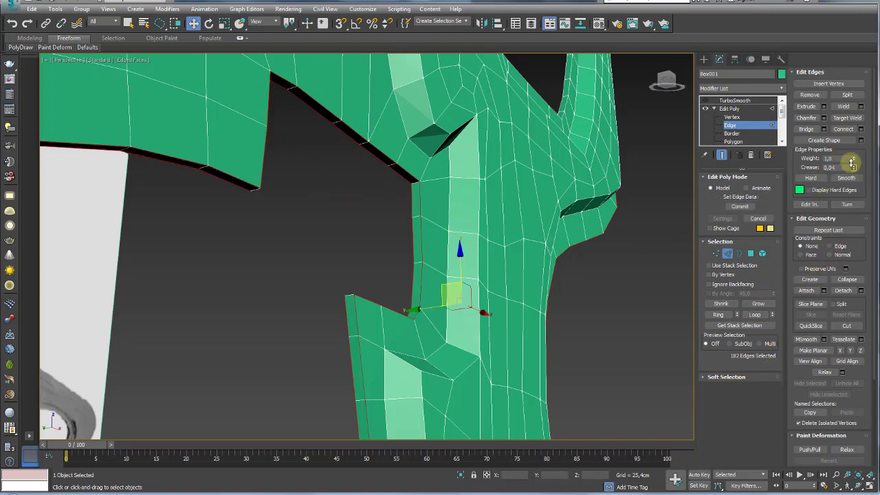
Re-enable TurboSmooth and view the deselected opener without edge wireframe.
middle_click_drag(412, 220, 481, 220, "alt")
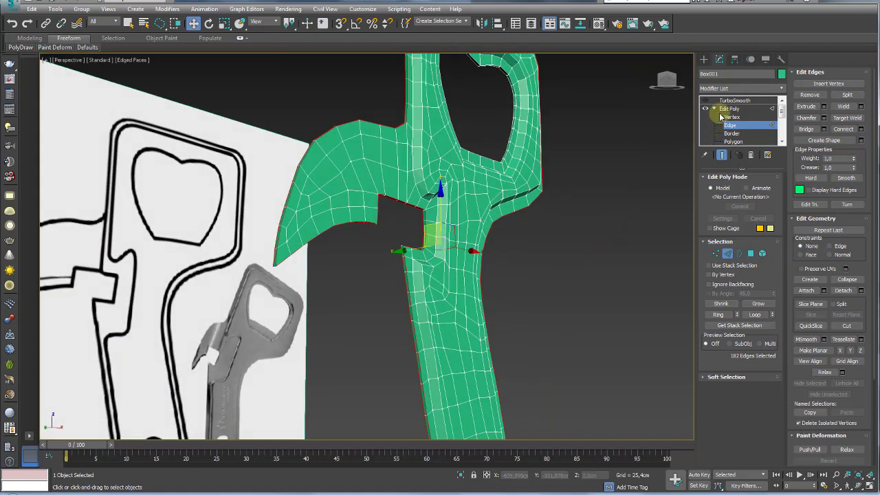
left_click(733, 100)
left_click(705, 101)
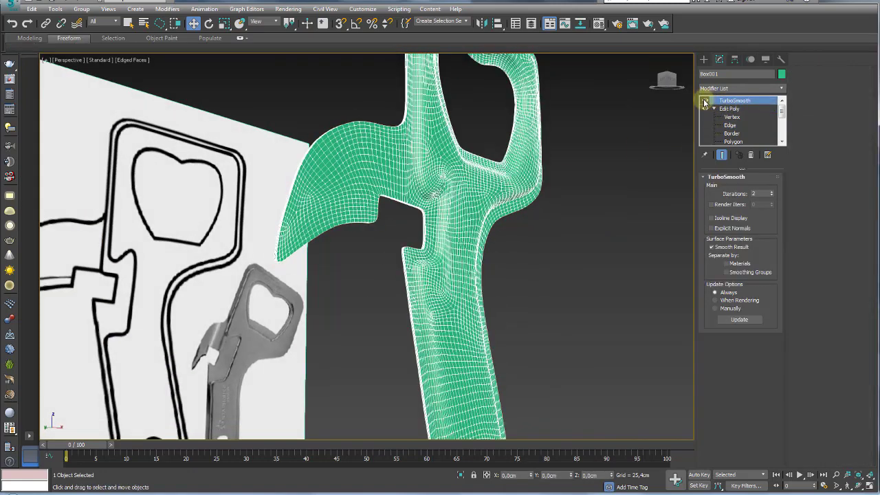
key("F4")
left_click(553, 237)
middle_click_drag(520, 239, 473, 252, "alt")
scroll(495, 256, "up", 5)
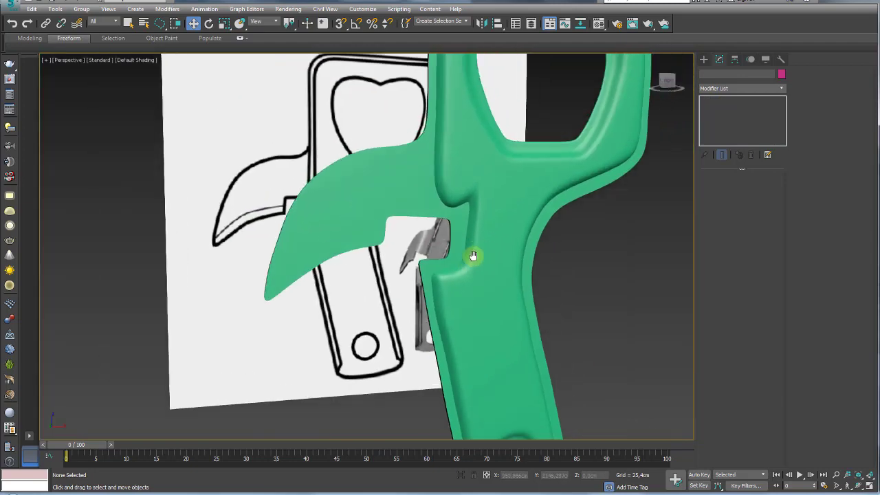
scroll(472, 279, "up", 3)
Reselect the opener in Edge mode and show its unsmoothed cage with edged faces.
left_click(547, 230)
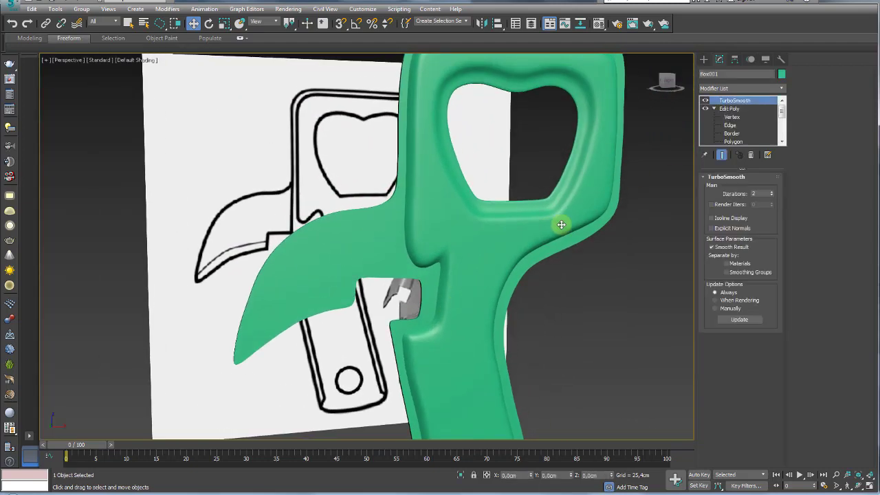
left_click(730, 125)
scroll(600, 169, "up", 3)
scroll(599, 169, "up", 2)
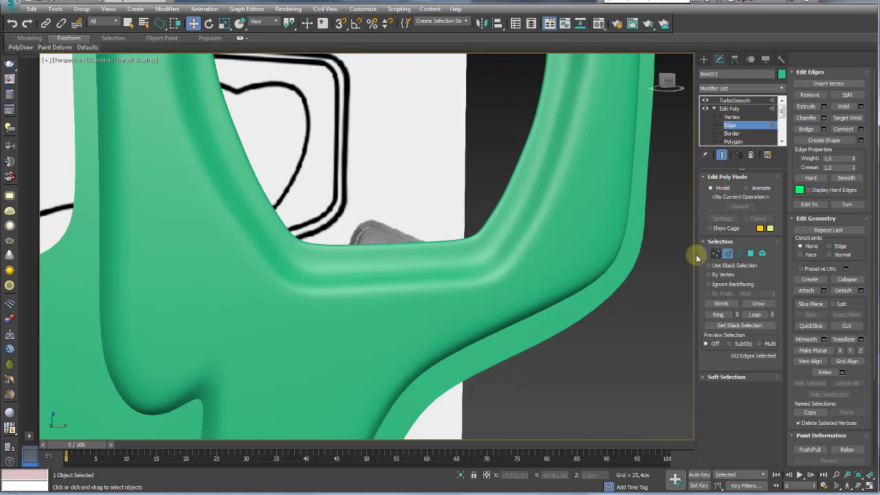
key("F4")
key("F3")
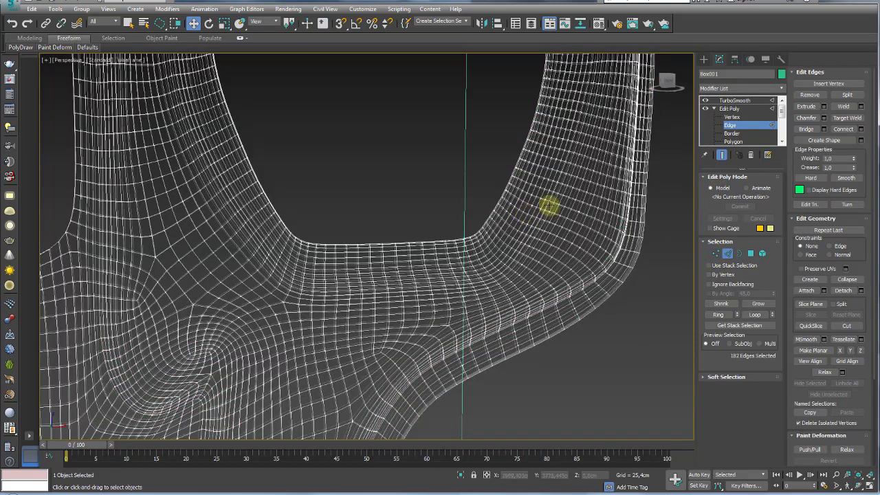
key("F3")
left_click(704, 101)
Crease the 27-edge handle loop to 1.0 and view it smoothed without wireframe.
double_click(530, 182)
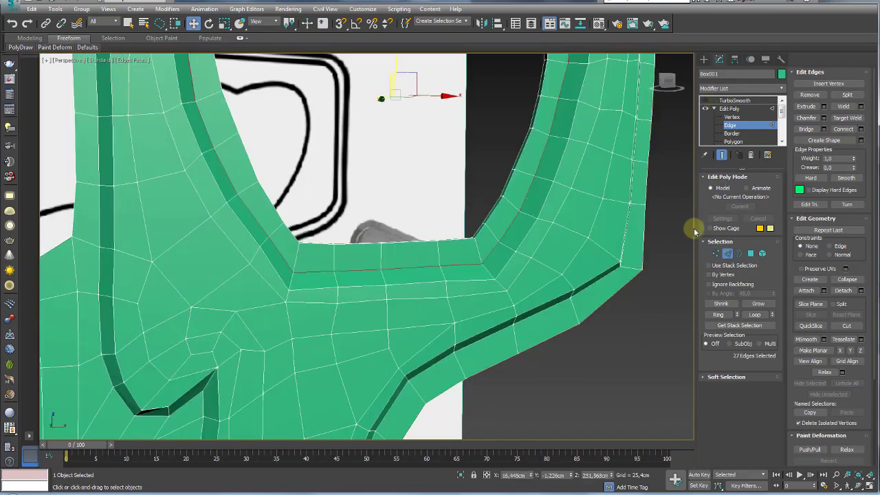
left_click_drag(853, 167, 846, 148)
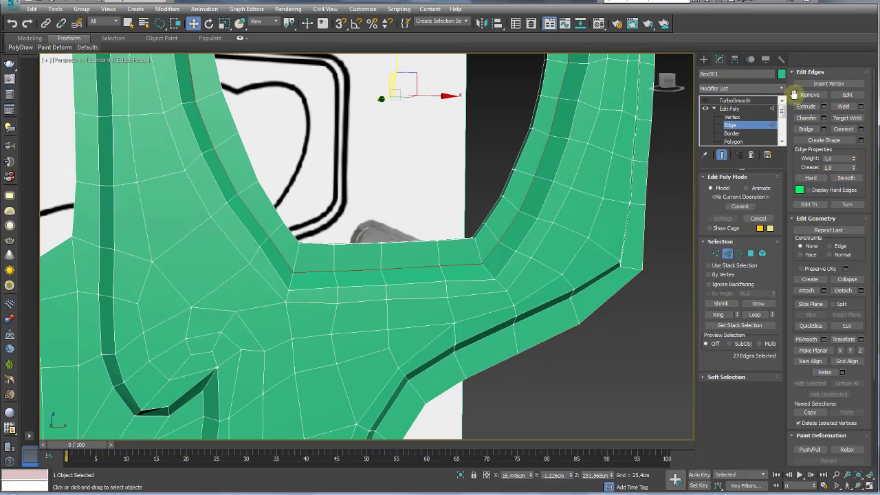
left_click(733, 100)
left_click(705, 100)
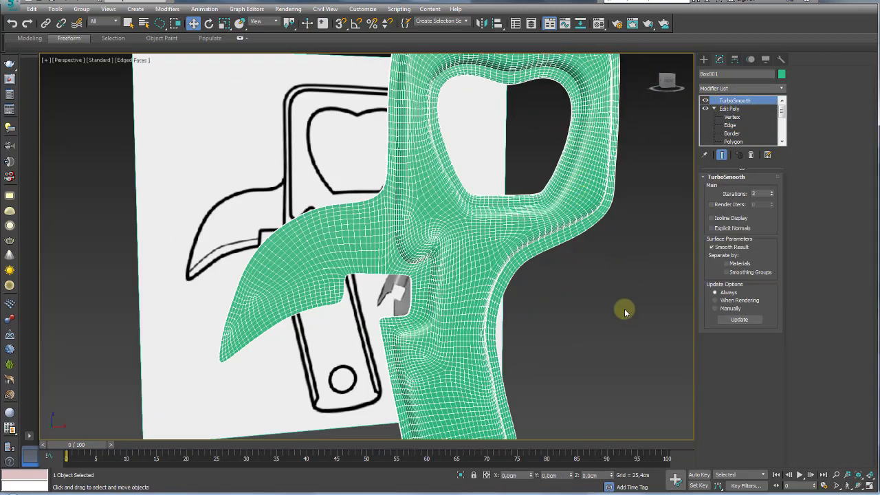
left_click(625, 313)
key("F4")
scroll(585, 317, "down", 5)
Select the opener in Edge mode with TurboSmooth off and edged faces shown.
scroll(561, 270, "up", 2)
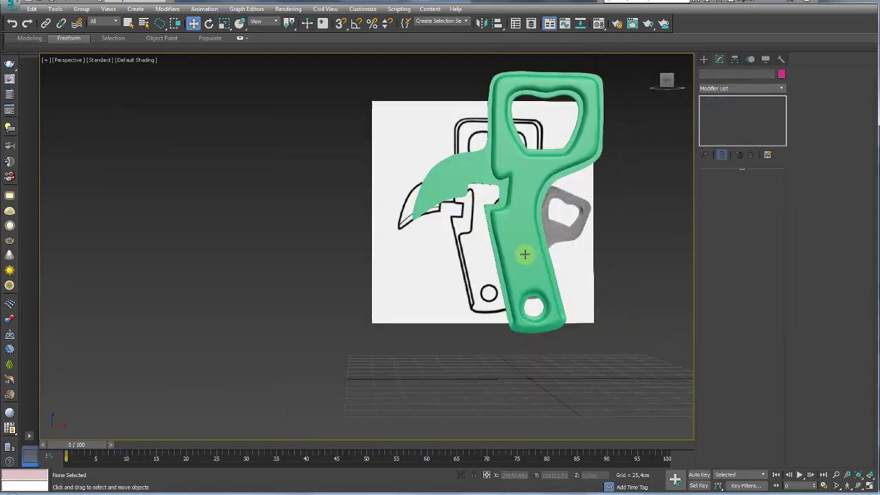
scroll(524, 254, "up", 2)
mouse_move(422, 137)
middle_mouse_down("alt")
mouse_move(451, 136)
mouse_move(461, 191)
middle_mouse_up("alt")
scroll(455, 179, "up", 2)
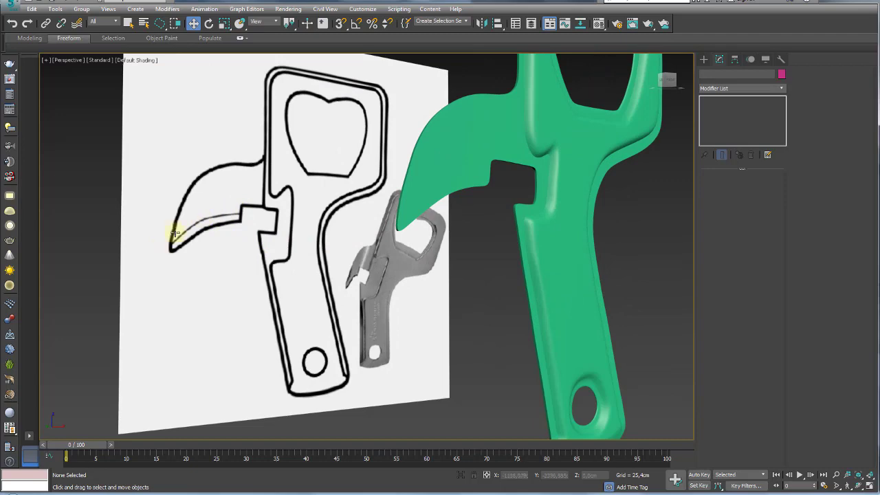
left_click(471, 141)
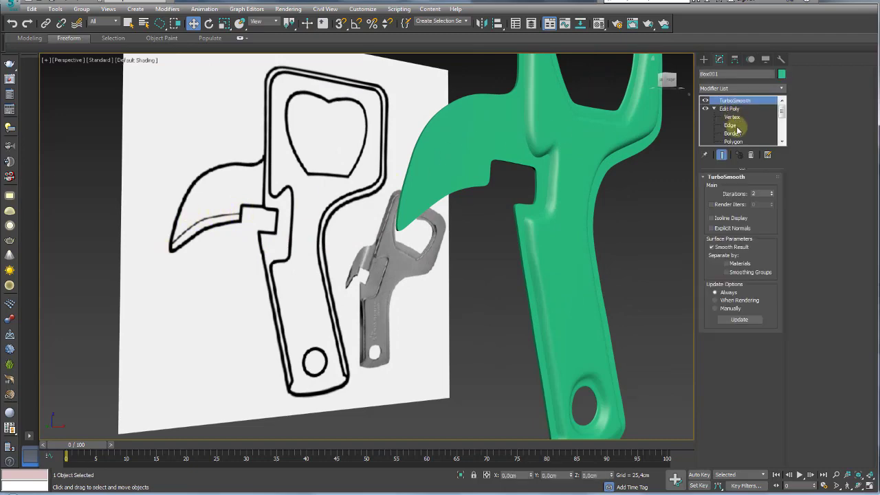
left_click(730, 125)
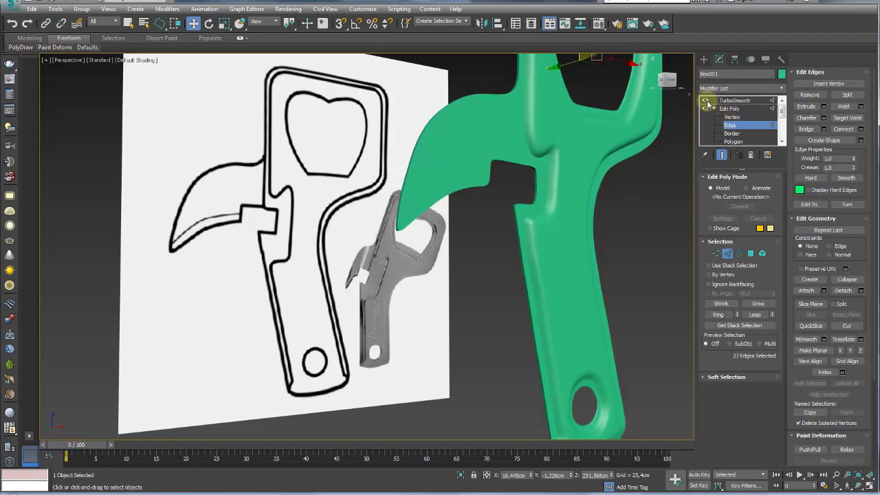
left_click(706, 101)
scroll(464, 199, "up", 3)
key("F4")
Select the edge loop along the blade, trying and cancelling a small move.
left_click(469, 180)
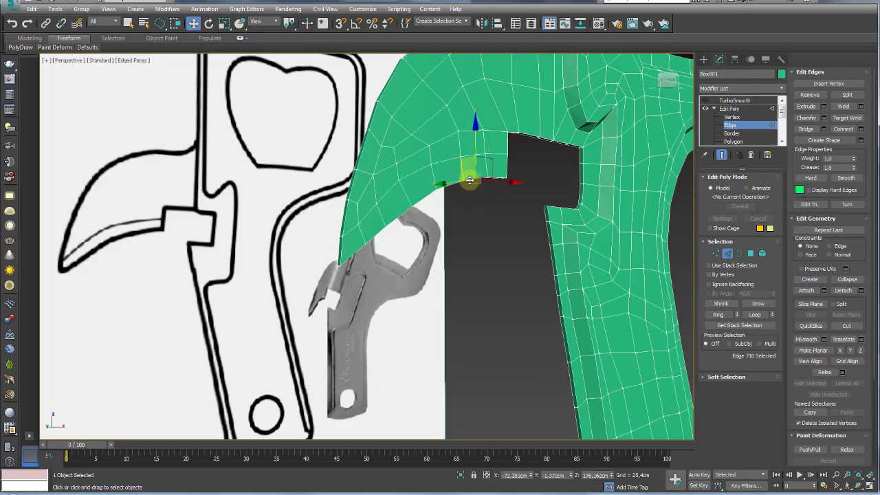
double_click(470, 181)
middle_click_drag(469, 180, 436, 184, "alt")
middle_click_drag(415, 209, 436, 207, "alt")
left_click_drag(398, 231, 389, 237)
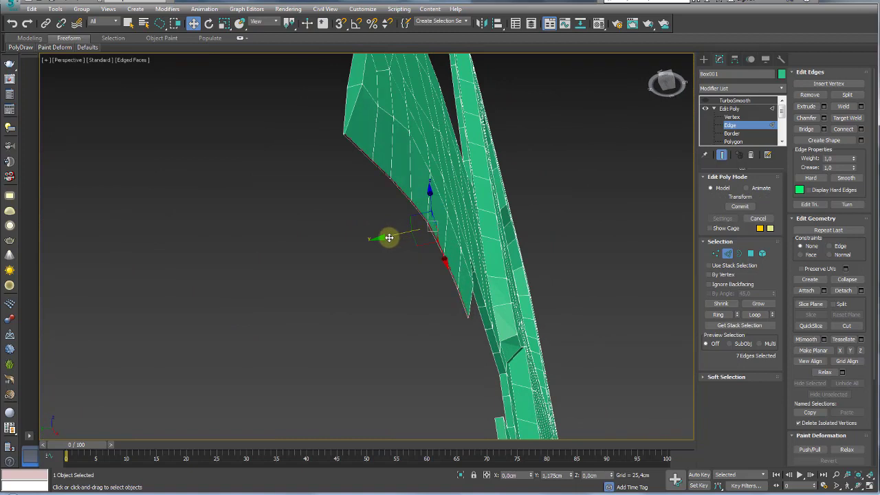
right_click(389, 237)
Extend the selection, then reselect the edge loop running along the blade.
scroll(395, 188, "up", 3)
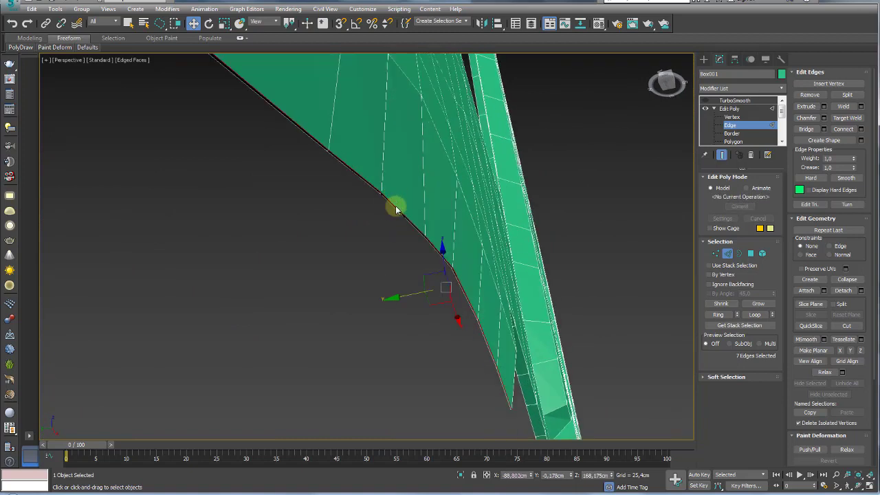
left_click(754, 314)
scroll(414, 215, "down", 2)
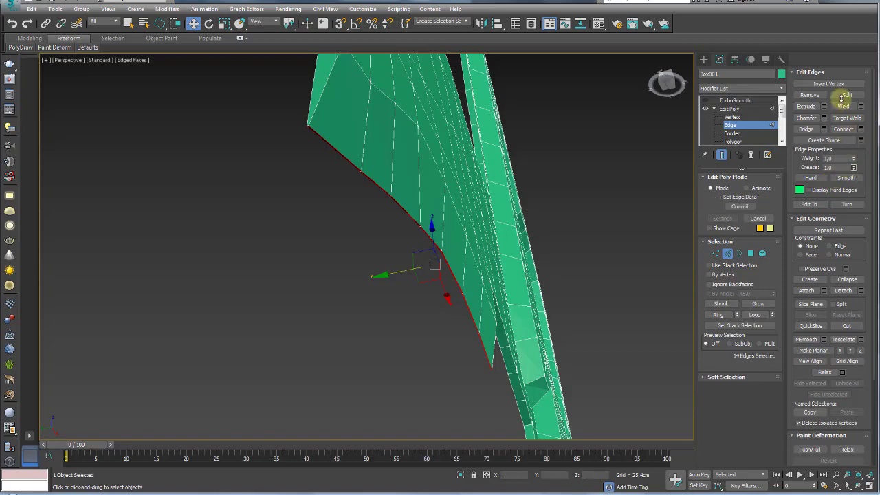
mouse_move(398, 145)
middle_mouse_down("alt")
mouse_move(385, 193)
mouse_move(373, 195)
middle_mouse_up("alt")
double_click(364, 190)
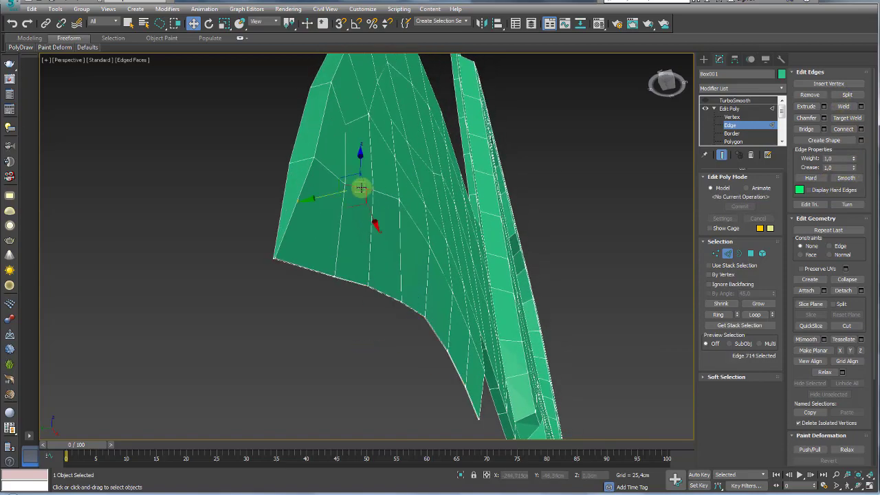
scroll(406, 220, "up", 5)
scroll(396, 237, "up", 3)
scroll(398, 244, "down", 3)
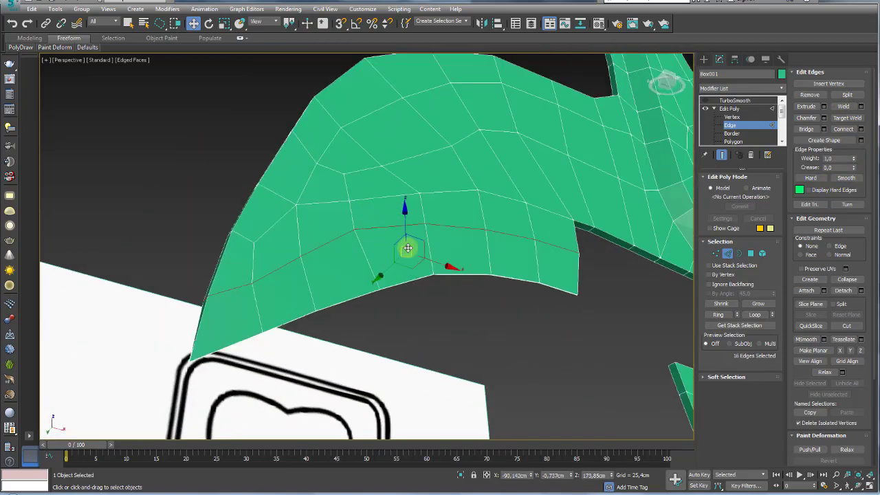
In Front view, nudge three blade-tip vertices toward the reference outline.
left_click(715, 254)
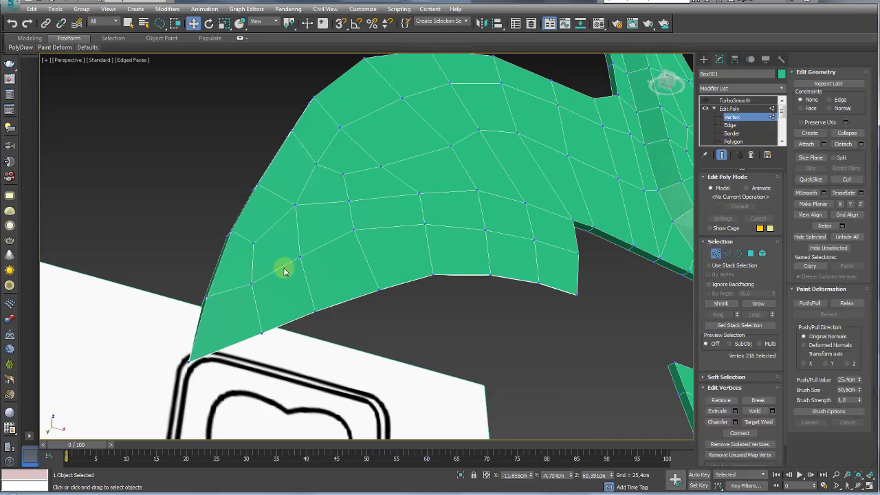
key("f")
scroll(317, 201, "up", 2)
scroll(306, 172, "up", 4)
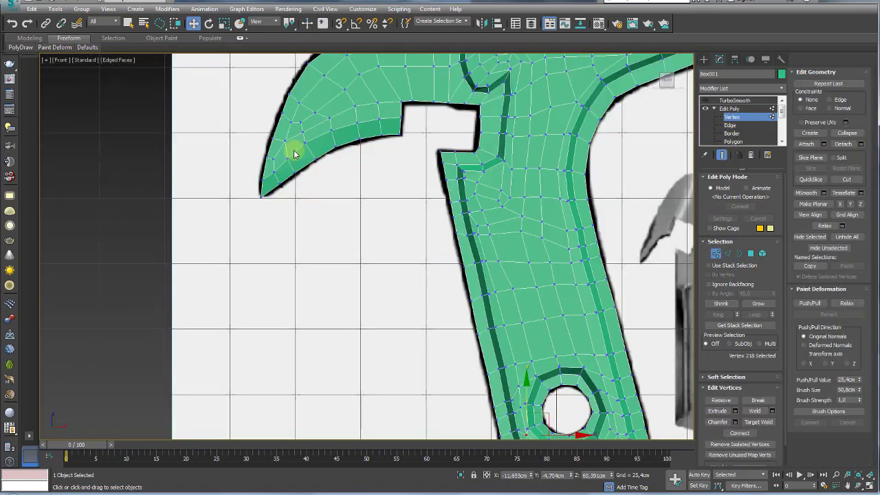
scroll(297, 157, "up", 3)
scroll(328, 192, "up", 1)
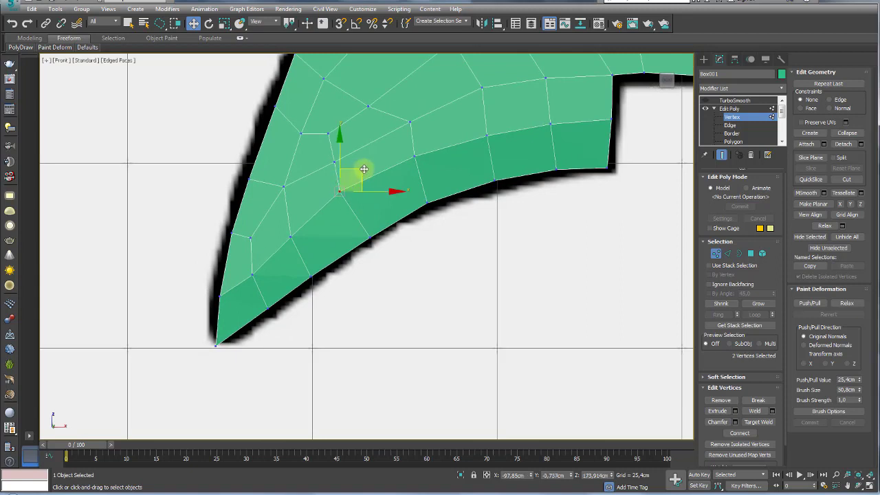
left_click_drag(363, 169, 368, 173)
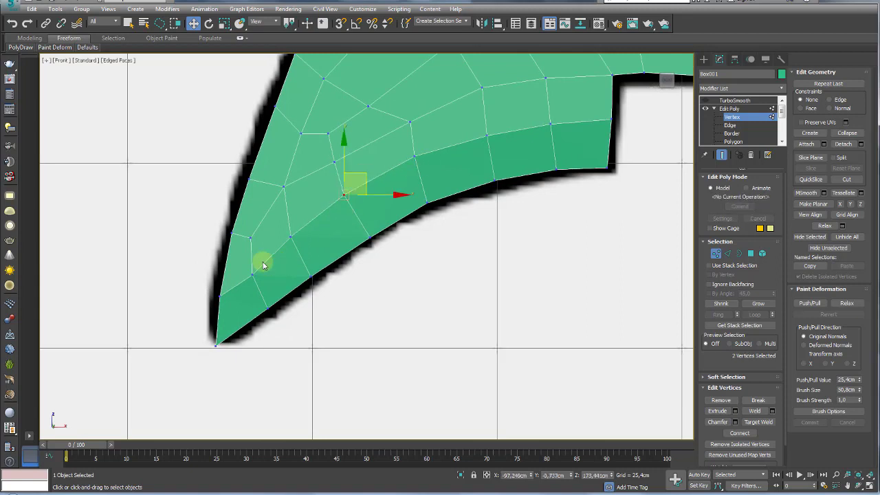
left_click_drag(263, 265, 260, 260)
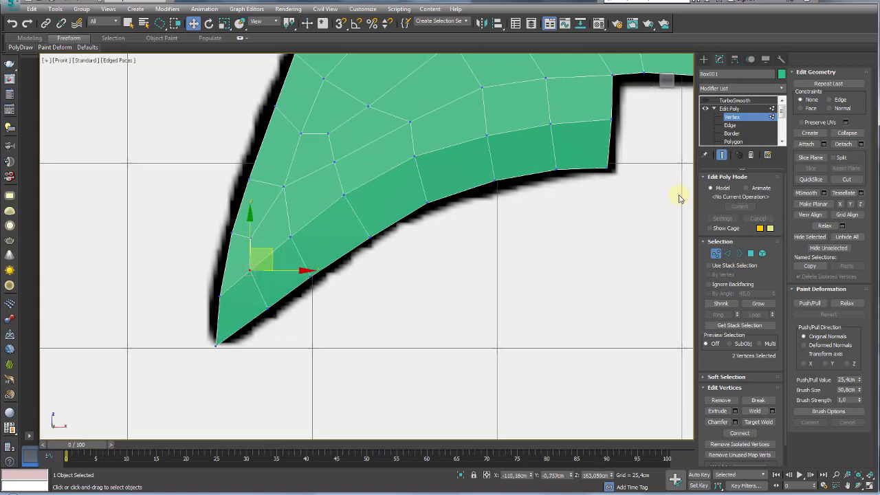
Crease the blade edge loop to 1.0 and re-enable TurboSmooth in Perspective view.
left_click(726, 254)
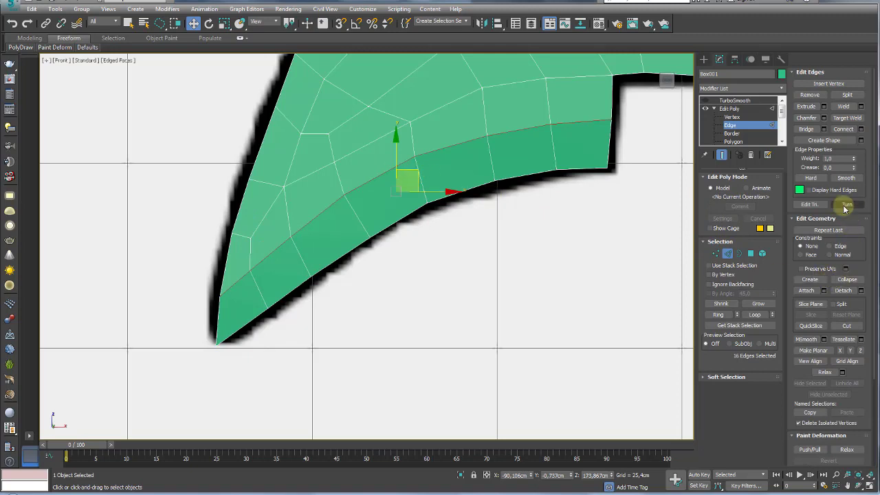
left_click_drag(853, 167, 837, 56)
left_click(730, 101)
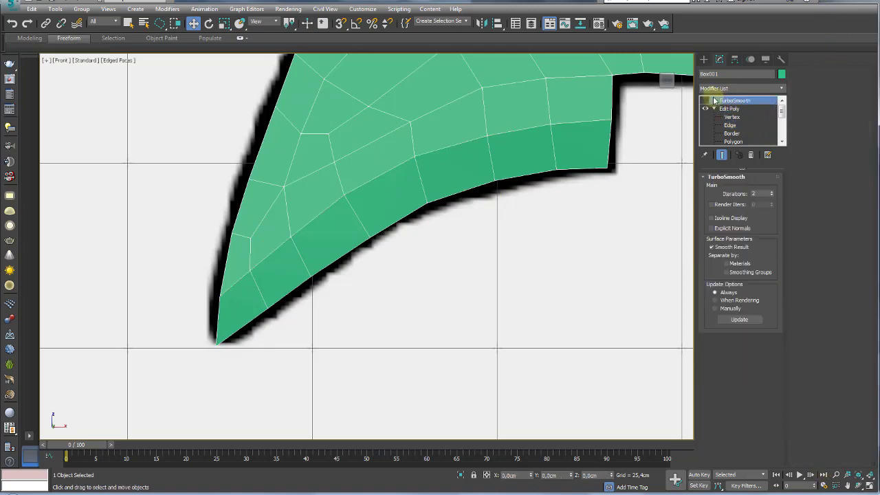
left_click(706, 102)
scroll(573, 182, "down", 2)
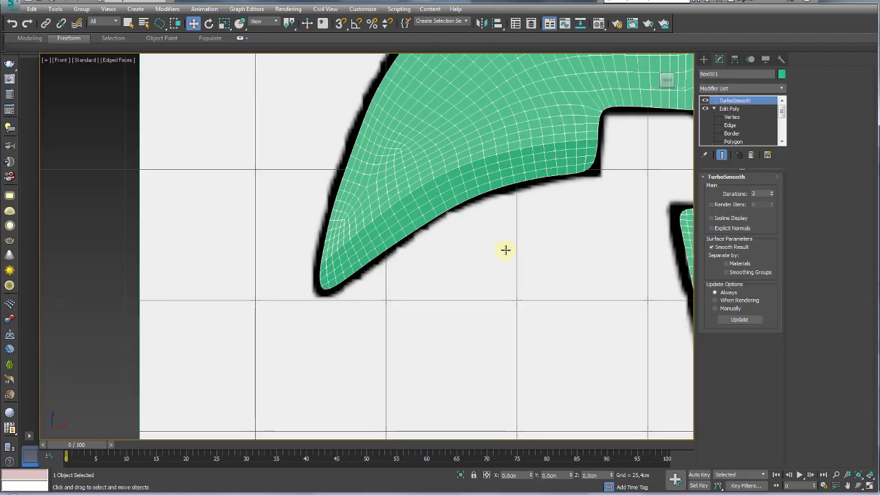
key("p")
middle_click_drag(472, 240, 597, 248, "alt")
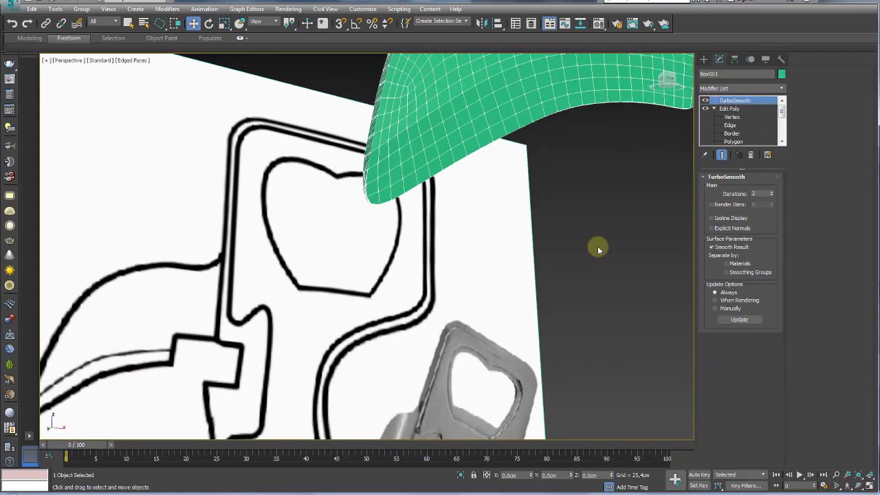
Deselect the opener, hide edged faces, and orbit closely around the smoothed model.
left_click(597, 246)
scroll(567, 202, "down", 3)
scroll(554, 222, "up", 3)
key("F4")
mouse_move(538, 230)
middle_mouse_down("alt")
mouse_move(554, 249)
mouse_move(570, 233)
mouse_move(516, 241)
mouse_move(544, 250)
middle_mouse_up("alt")
scroll(557, 216, "up", 5)
middle_click_drag(555, 206, 562, 248, "alt")
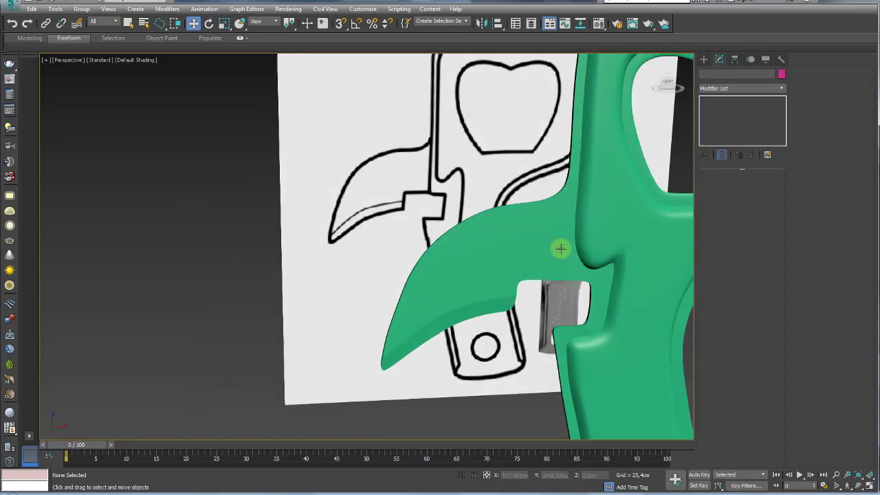
Reselect the opener, orbit so the reference faces the camera, and disable TurboSmooth.
left_click(548, 250)
scroll(500, 217, "down", 5)
middle_click_drag(499, 231, 537, 236, "alt")
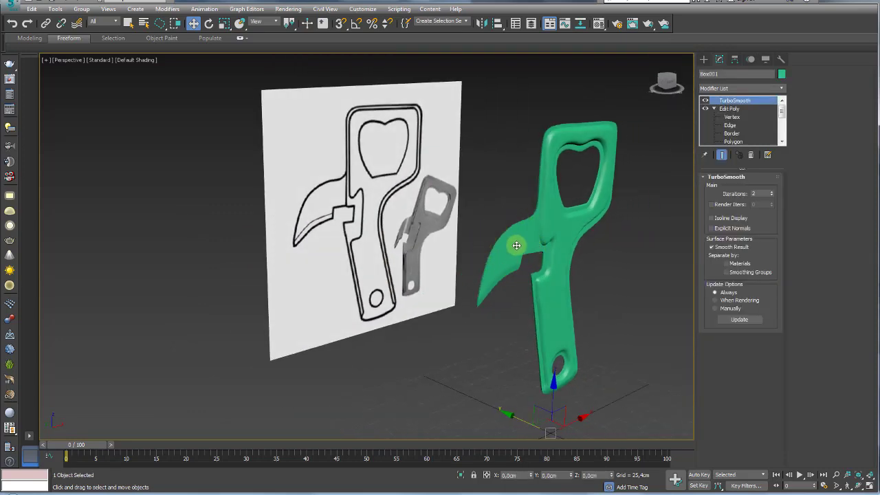
scroll(424, 234, "up", 5)
scroll(371, 216, "up", 5)
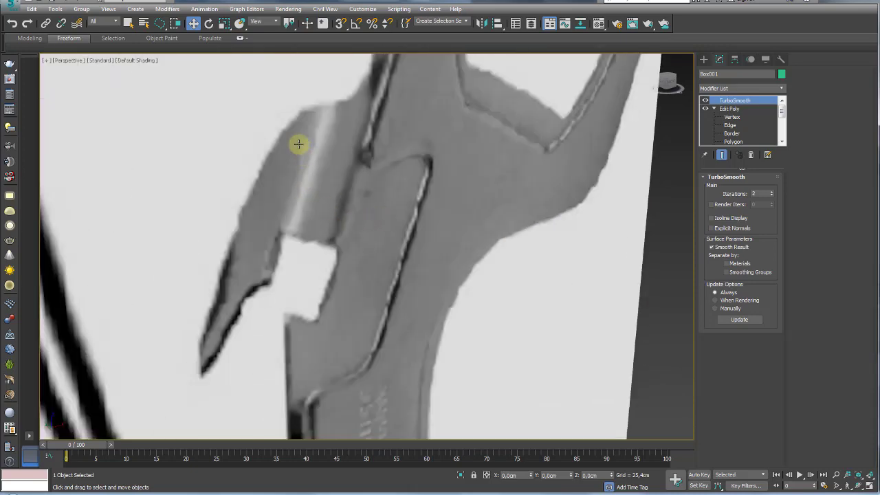
scroll(419, 233, "down", 5)
scroll(542, 273, "down", 5)
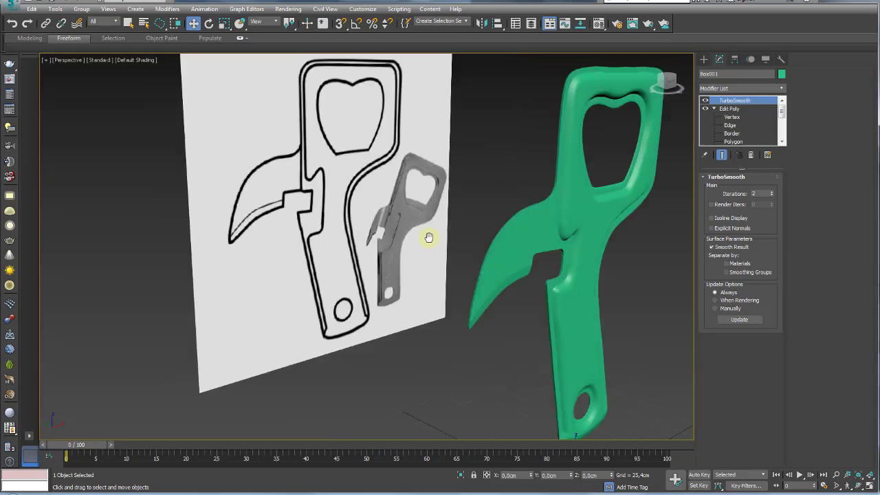
middle_click_drag(428, 235, 473, 179, "alt")
middle_click_drag(531, 249, 508, 237, "alt")
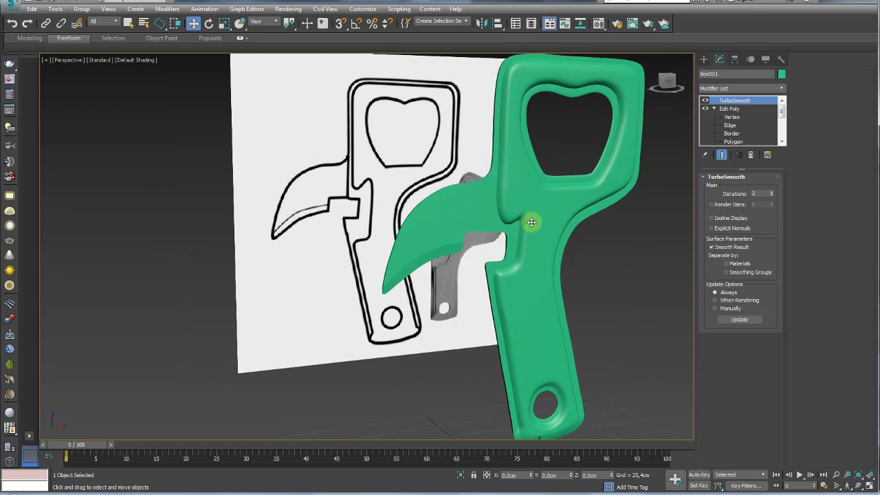
left_click(706, 101)
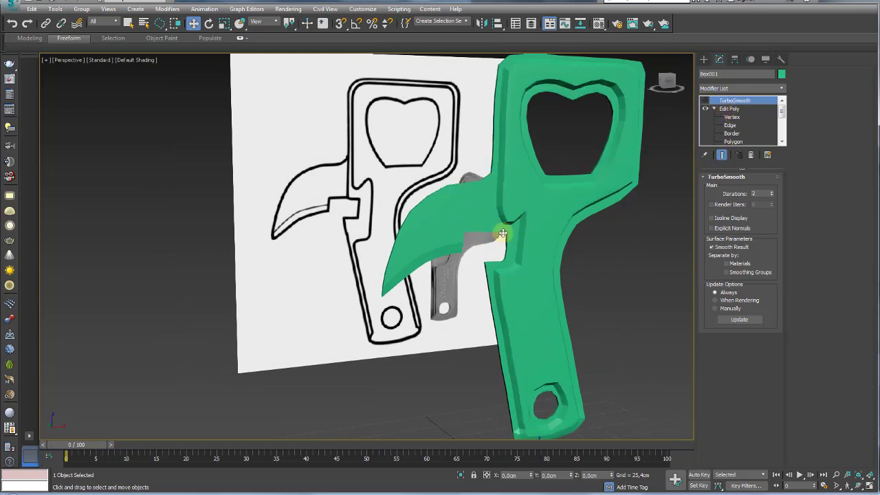
Select the blade polygons with a rectangular region in the front view, with edged faces shown.
left_click(735, 141)
key("f")
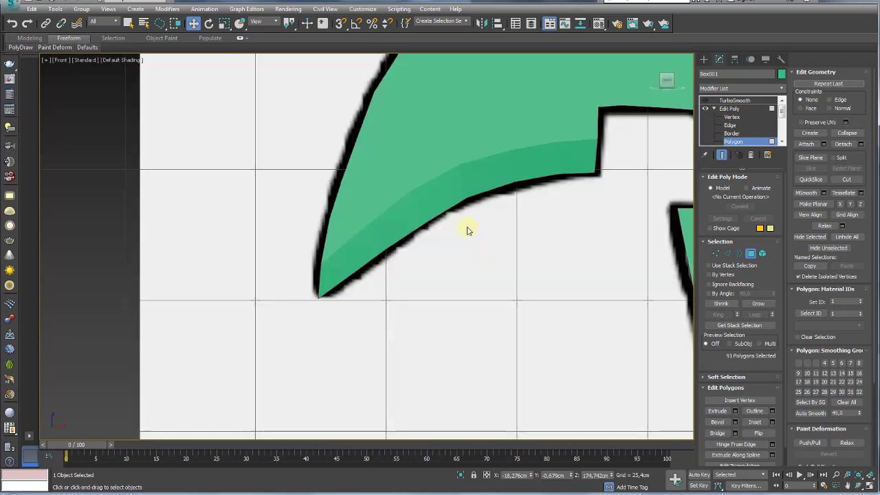
scroll(387, 270, "down", 2)
key("F4")
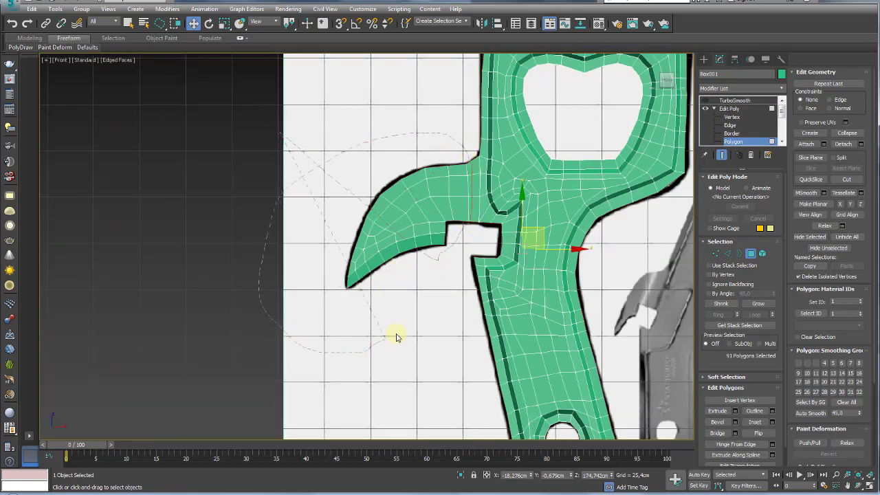
left_click_drag(396, 337, 384, 330)
scroll(447, 255, "up", 2)
scroll(426, 226, "up", 2)
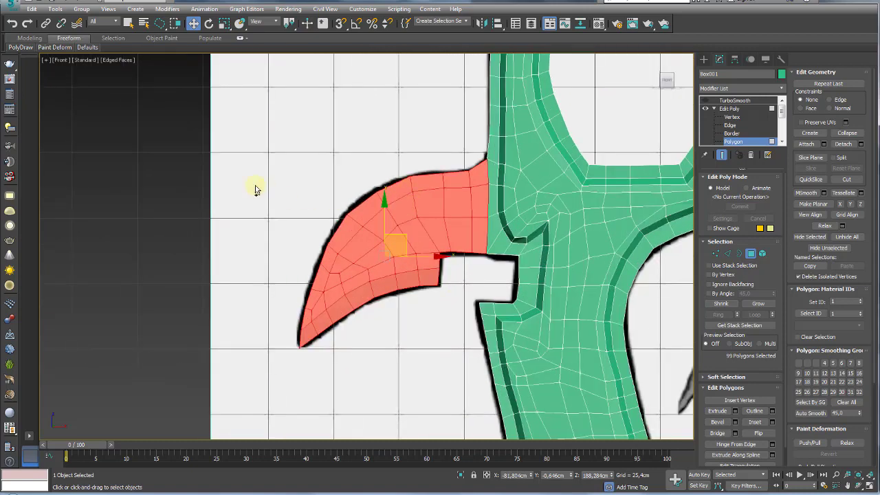
left_click(162, 30)
left_click_drag(217, 126, 429, 271)
scroll(440, 285, "up", 1)
scroll(529, 210, "down", 3)
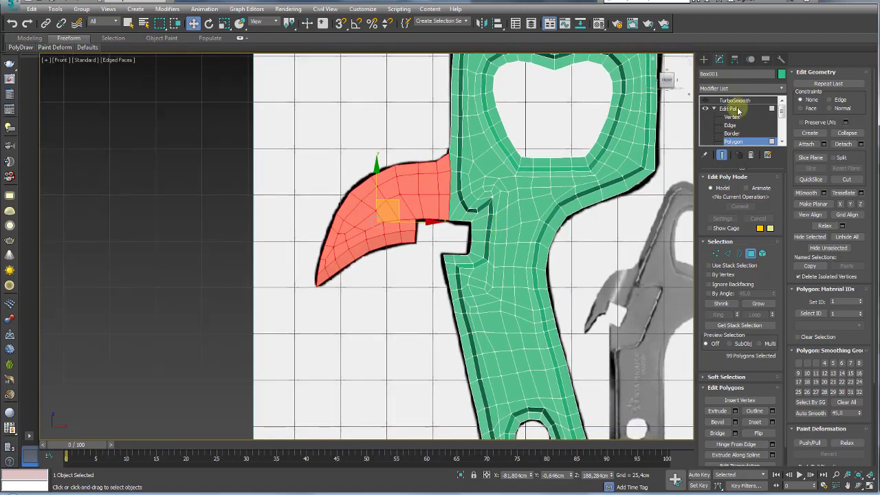
Add a Bend modifier with angle -203, direction 90, bending around the X axis.
left_click(781, 89)
left_click_drag(781, 100, 763, 170)
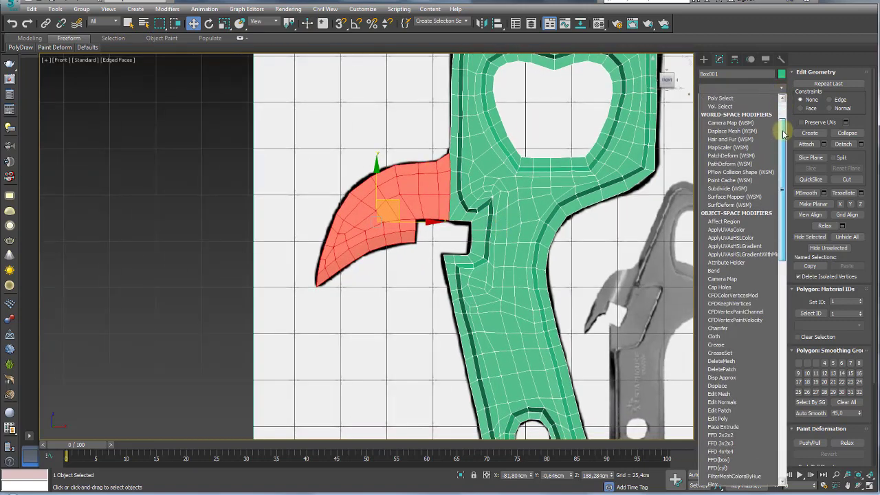
left_click(714, 221)
middle_click_drag(632, 222, 526, 239, "alt")
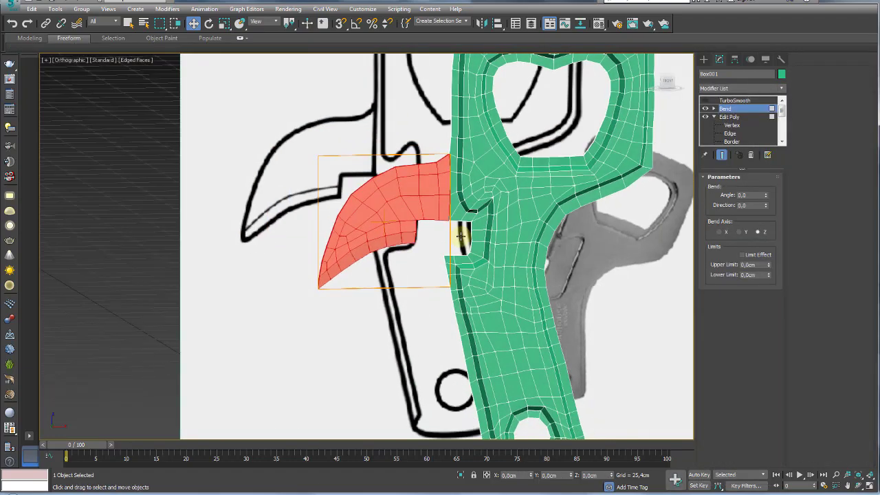
mouse_move(768, 198)
left_mouse_down()
mouse_move(760, 179)
mouse_move(768, 253)
mouse_move(764, 110)
left_mouse_up()
left_click(758, 230)
type("90")
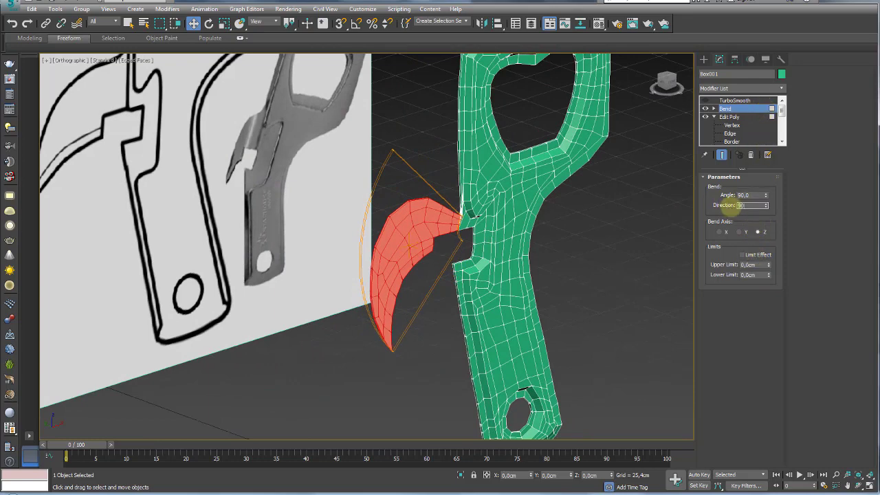
key("Return")
mouse_move(765, 195)
left_mouse_down()
mouse_move(780, 132)
mouse_move(741, 272)
left_mouse_up()
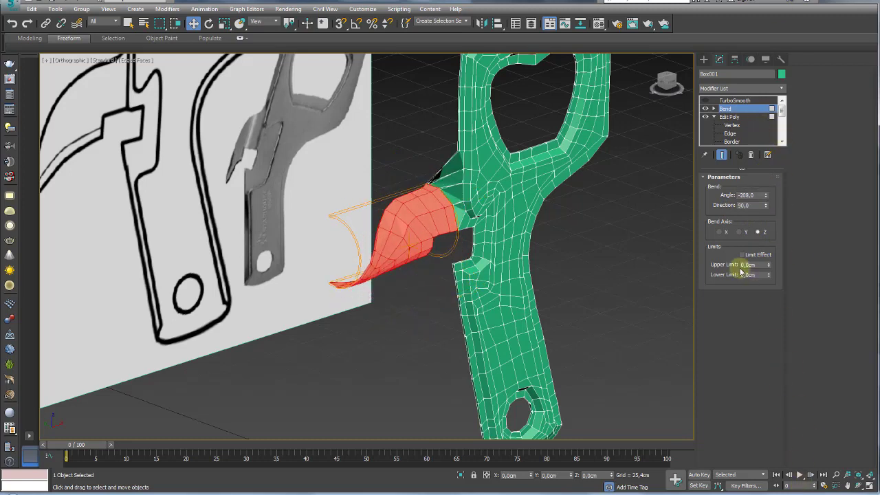
left_click(739, 233)
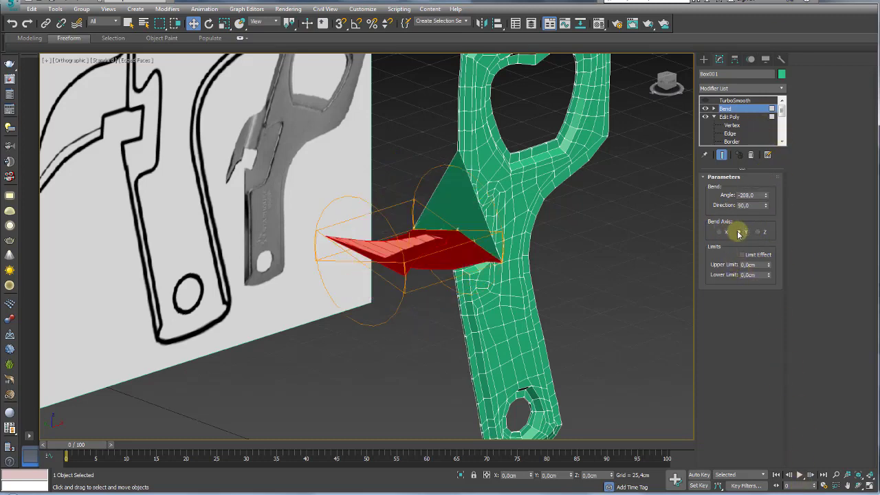
left_click(720, 233)
mouse_move(570, 241)
middle_mouse_down("alt")
mouse_move(582, 254)
mouse_move(570, 255)
middle_mouse_up("alt")
mouse_move(766, 199)
left_mouse_down()
mouse_move(754, 444)
mouse_move(807, 126)
mouse_move(810, 319)
mouse_move(795, 133)
mouse_move(802, 181)
left_mouse_up()
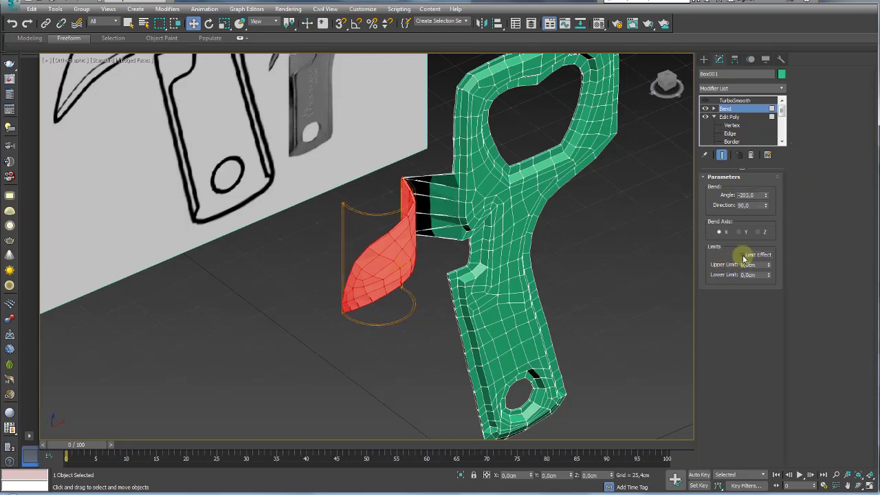
Enable Limit Effect with upper limit 0 and lower limit -52.985cm.
left_click(743, 256)
mouse_move(767, 269)
left_mouse_down()
mouse_move(766, 153)
mouse_move(748, 182)
mouse_move(746, 9)
mouse_move(710, 130)
mouse_move(703, 426)
mouse_move(715, 367)
mouse_move(723, 140)
mouse_move(717, 261)
mouse_move(767, 253)
mouse_move(764, 334)
mouse_move(876, 373)
left_mouse_up()
right_click(876, 373)
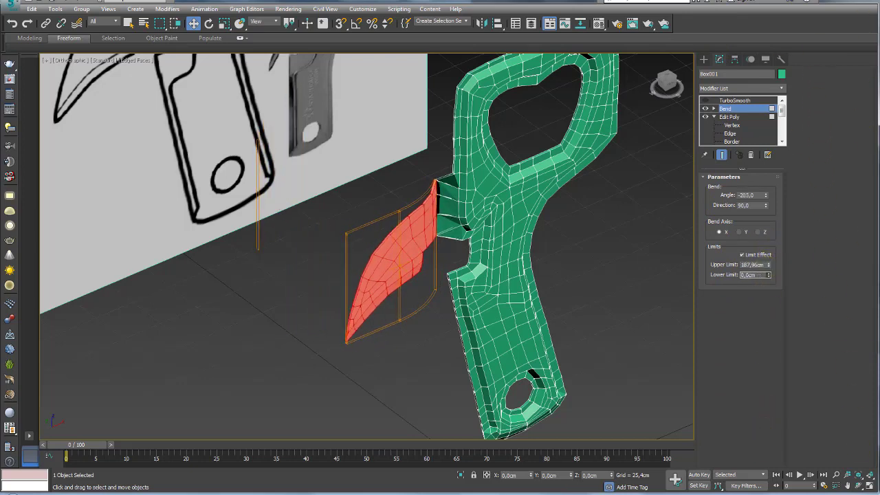
right_click(767, 264)
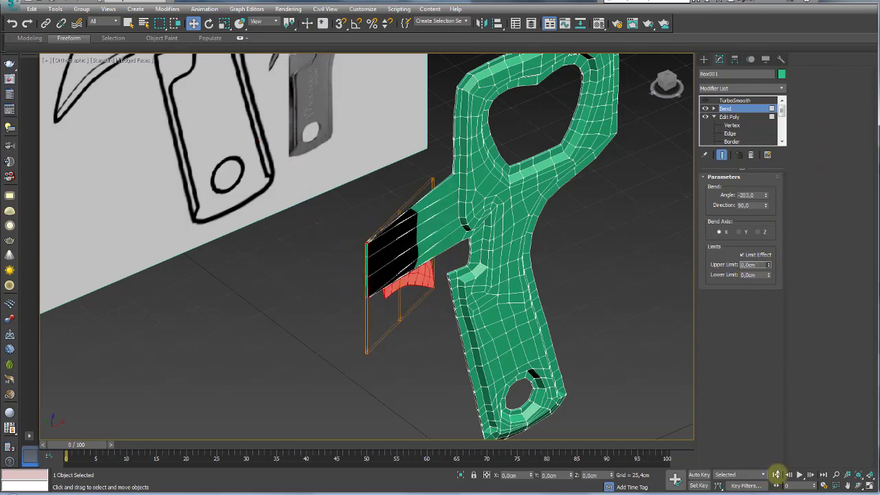
mouse_move(784, 422)
left_mouse_down()
mouse_move(778, 202)
mouse_move(791, 308)
mouse_move(770, 278)
left_mouse_up()
right_click(796, 321)
mouse_move(764, 227)
left_mouse_down()
mouse_move(781, 402)
mouse_move(788, 71)
mouse_move(781, 356)
mouse_move(849, 42)
mouse_move(862, 249)
mouse_move(797, 304)
left_mouse_up()
left_click_drag(767, 268, 780, 316)
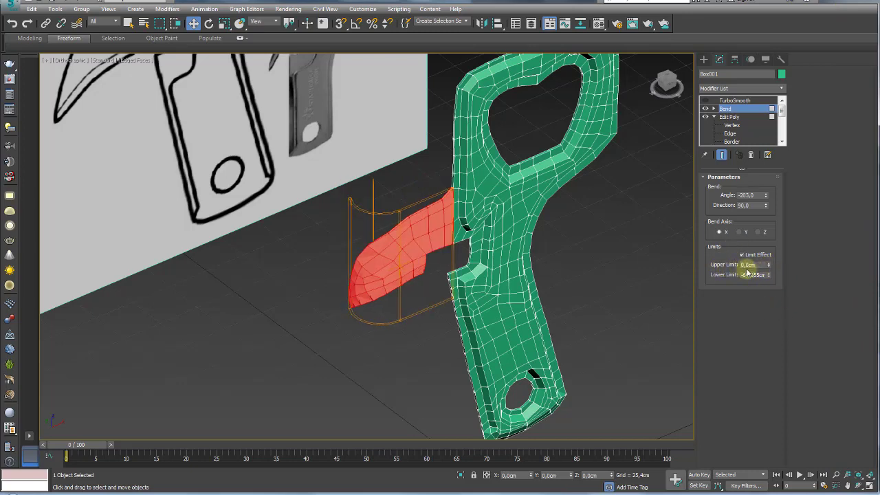
mouse_move(770, 278)
left_mouse_down()
mouse_move(770, 300)
mouse_move(767, 254)
left_mouse_up()
mouse_move(471, 251)
middle_mouse_down("alt")
mouse_move(495, 305)
mouse_move(571, 268)
middle_mouse_up("alt")
mouse_move(770, 277)
left_mouse_down()
mouse_move(769, 267)
mouse_move(768, 287)
left_mouse_up()
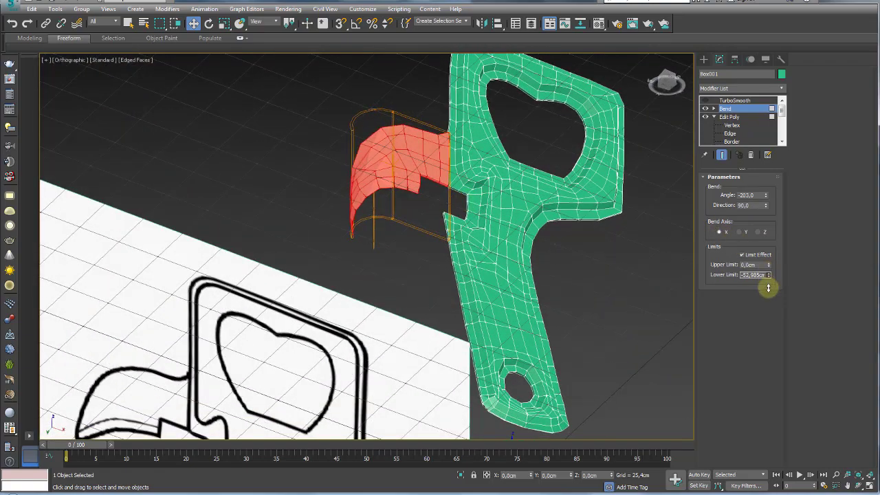
mouse_move(550, 204)
middle_mouse_down("alt")
mouse_move(541, 277)
mouse_move(479, 264)
middle_mouse_up("alt")
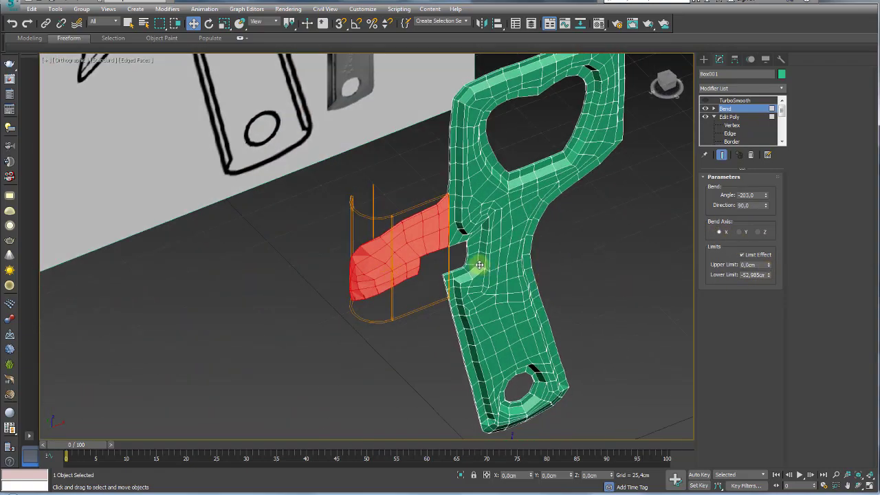
Move the Bend gizmo toward the handle and start easing the angle and lower limit.
left_click(731, 117)
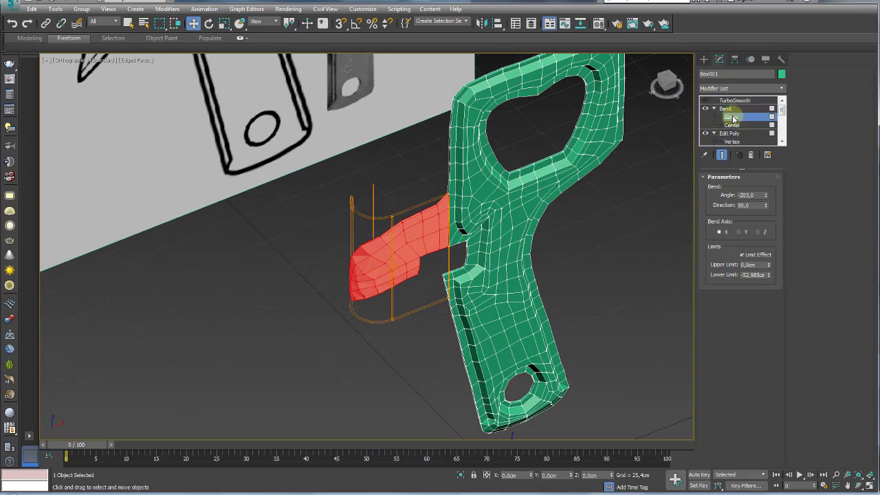
left_click_drag(431, 251, 489, 237)
mouse_move(489, 237)
middle_mouse_down("alt")
mouse_move(502, 265)
mouse_move(491, 241)
middle_mouse_up("alt")
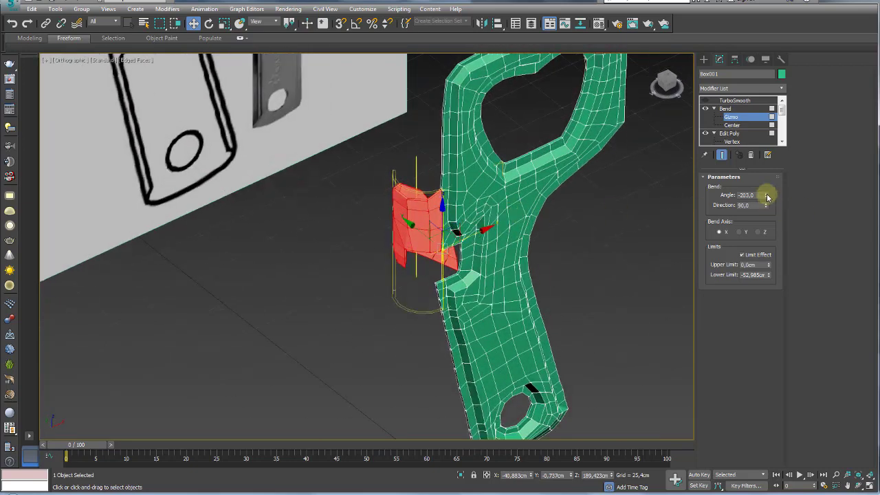
left_click_drag(768, 198, 759, 102)
mouse_move(552, 212)
middle_mouse_down()
mouse_move(560, 217)
mouse_move(434, 242)
middle_mouse_up()
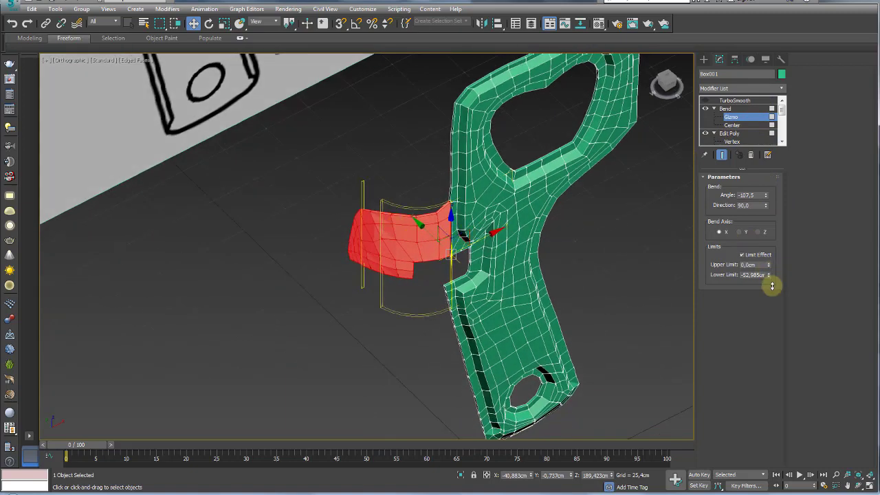
left_click_drag(771, 327, 769, 234)
mouse_move(766, 195)
left_mouse_down()
mouse_move(766, 179)
mouse_move(760, 195)
left_mouse_up()
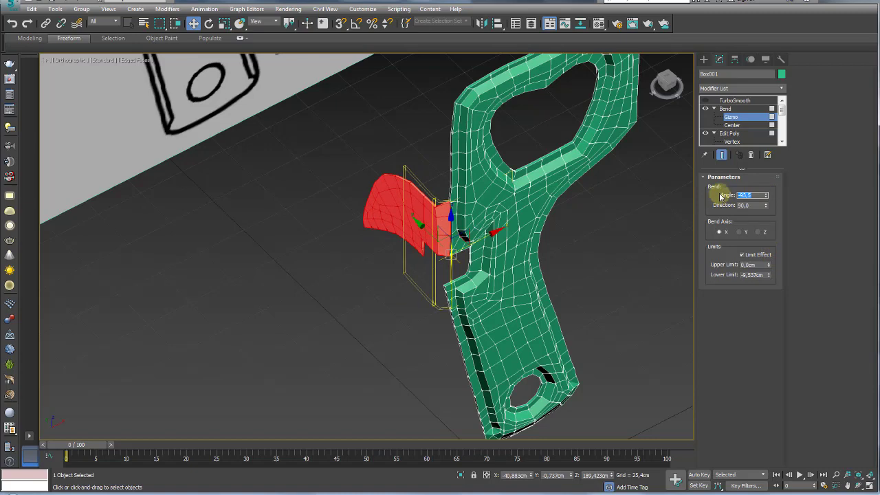
Settle the bend at -90 degrees with lower limit -15.063cm, then collapse the Bend's sub-items.
mouse_move(530, 226)
middle_mouse_down("alt")
mouse_move(589, 235)
mouse_move(583, 259)
middle_mouse_up("alt")
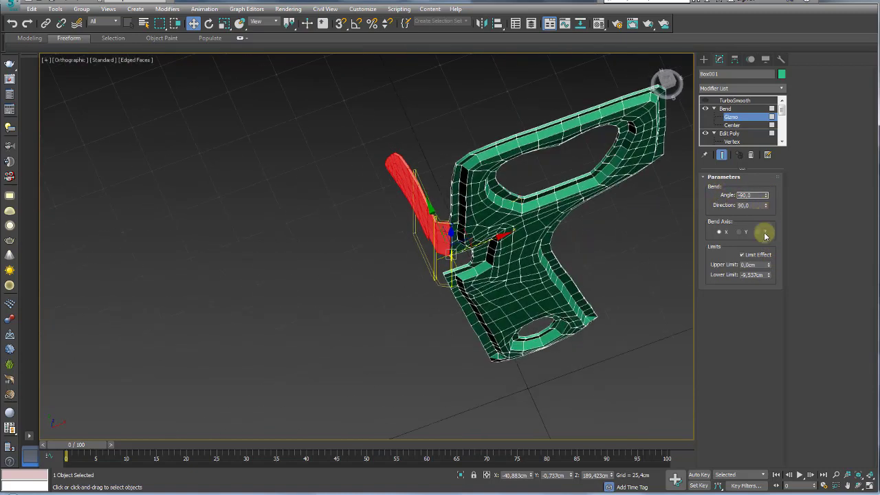
left_click(770, 268)
mouse_move(766, 198)
left_mouse_down()
mouse_move(769, 167)
mouse_move(768, 209)
left_mouse_up()
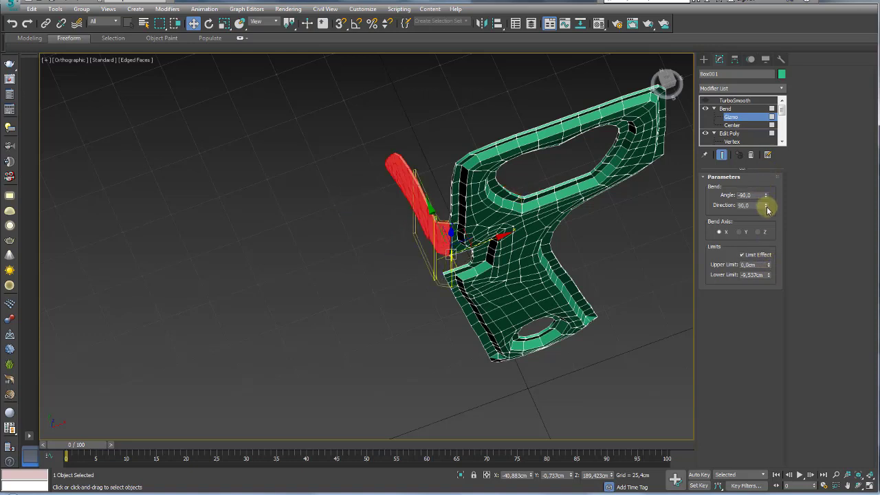
mouse_move(768, 275)
left_mouse_down()
mouse_move(767, 314)
mouse_move(758, 269)
mouse_move(768, 304)
mouse_move(768, 296)
left_mouse_up()
middle_click_drag(465, 270, 475, 239, "alt")
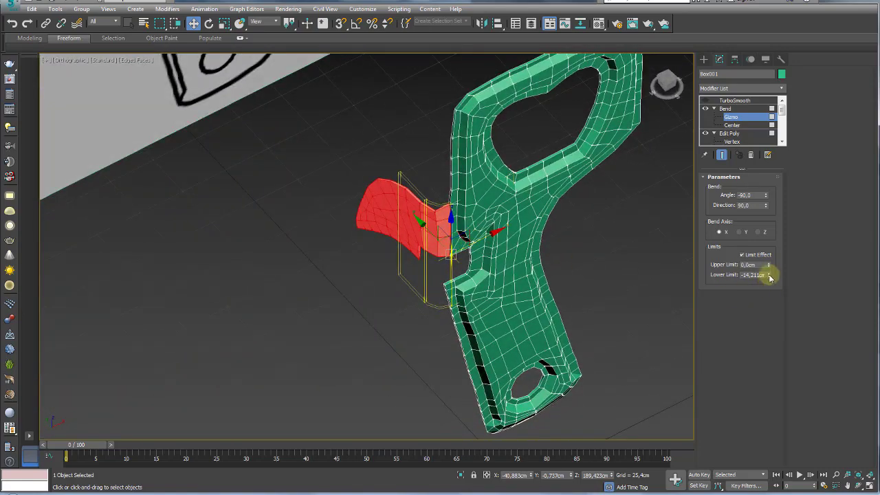
left_click_drag(769, 277, 765, 238)
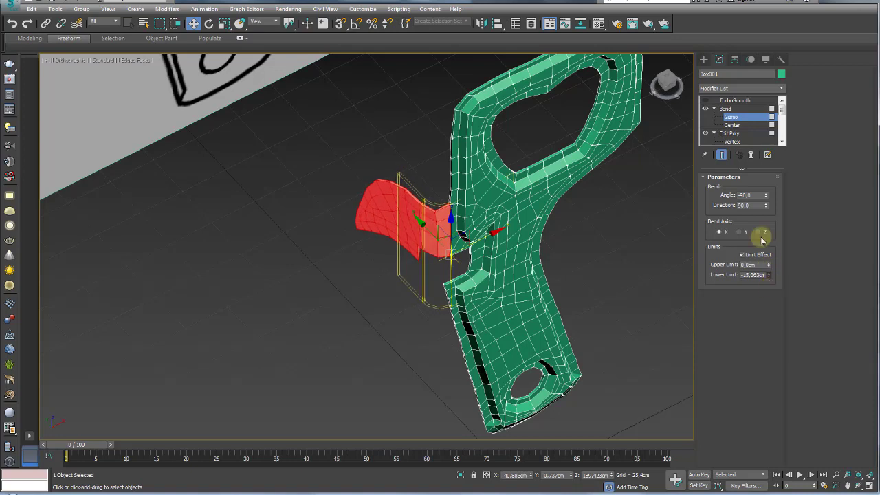
left_click(716, 111)
left_click(714, 109)
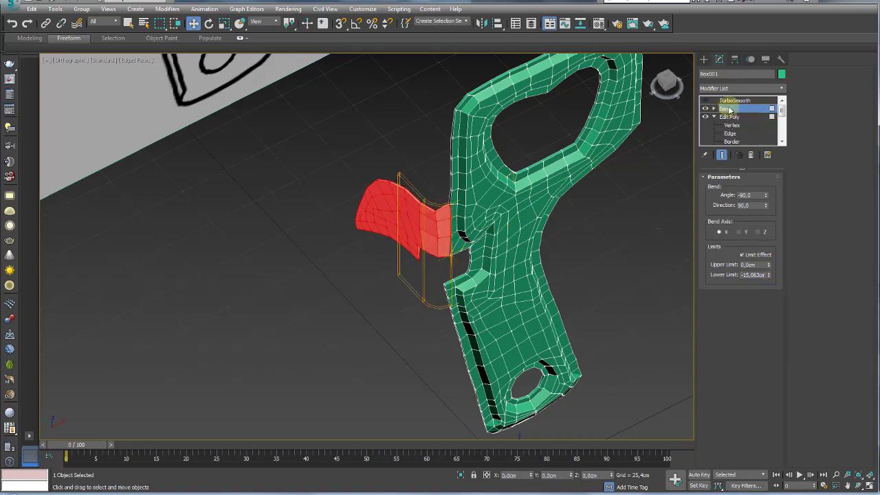
Add an Edit Poly modifier above the Bend and clear its polygon selection.
left_click(779, 88)
left_click_drag(782, 103, 783, 141)
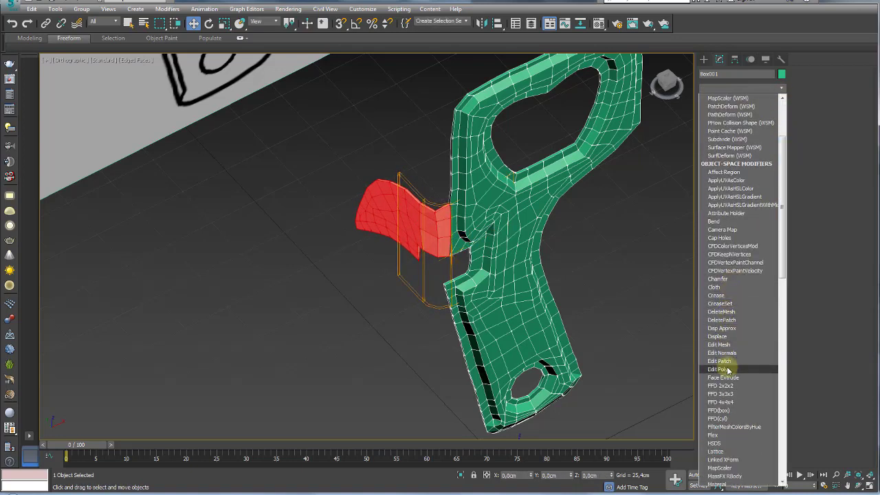
left_click(727, 370)
left_click(750, 254)
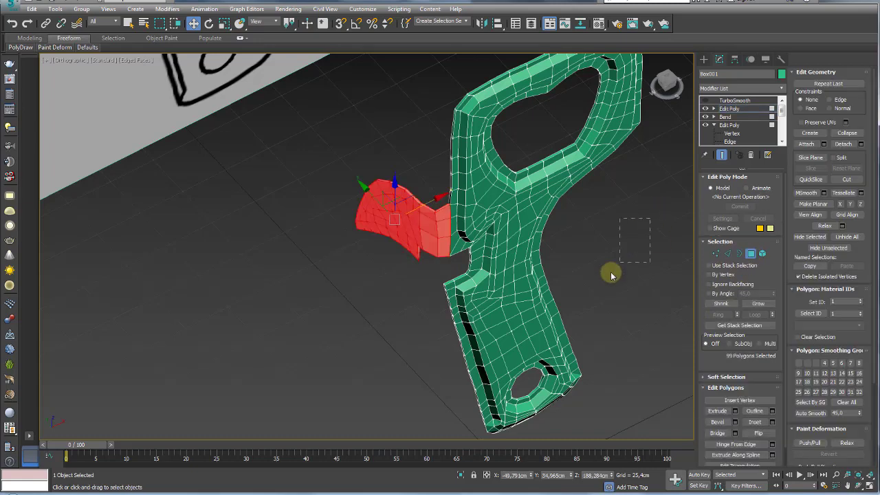
left_click_drag(649, 219, 611, 275)
Turn on TurboSmooth's Isoline Display and view the whole smoothed opener.
left_click(732, 100)
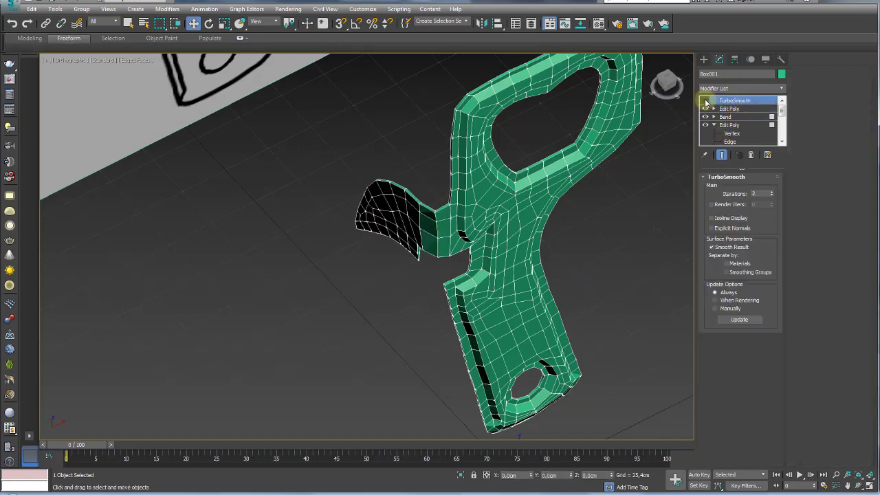
left_click(613, 263)
scroll(613, 263, "up", 3)
left_click(503, 204)
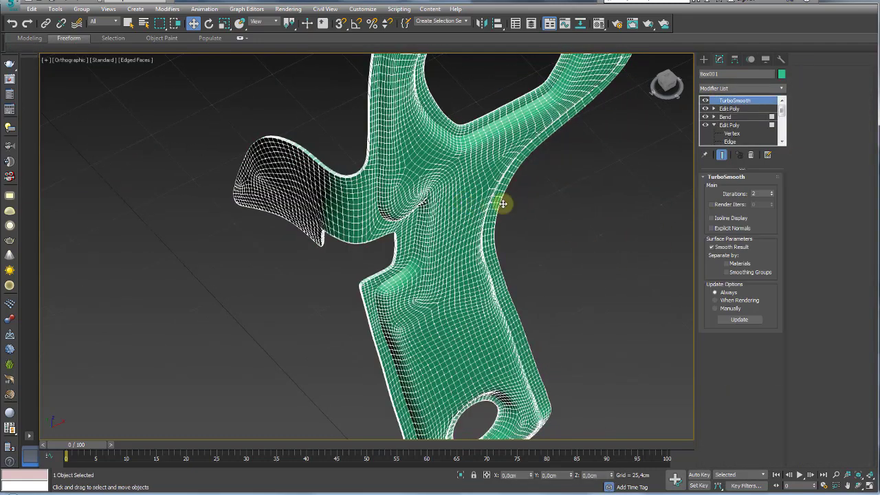
left_click(714, 218)
scroll(617, 222, "up", 3)
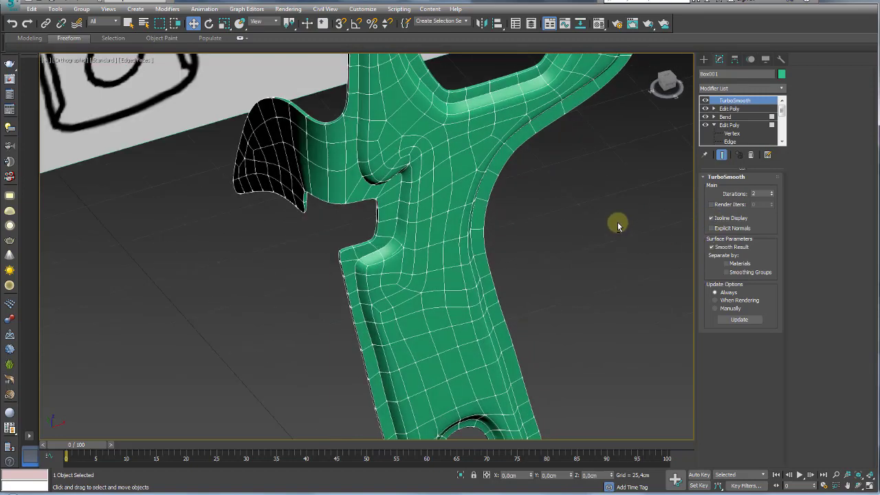
scroll(617, 222, "up", 3)
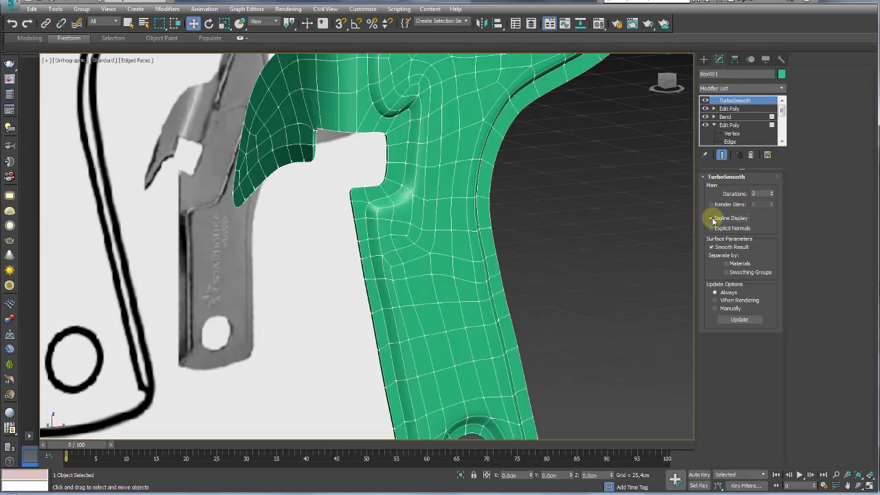
scroll(436, 199, "down", 2)
mouse_move(501, 218)
middle_mouse_down("alt")
mouse_move(520, 228)
mouse_move(549, 224)
mouse_move(529, 225)
mouse_move(556, 245)
middle_mouse_up("alt")
Switch the view to Perspective with edged faces shown on the shaded opener.
left_click(529, 242)
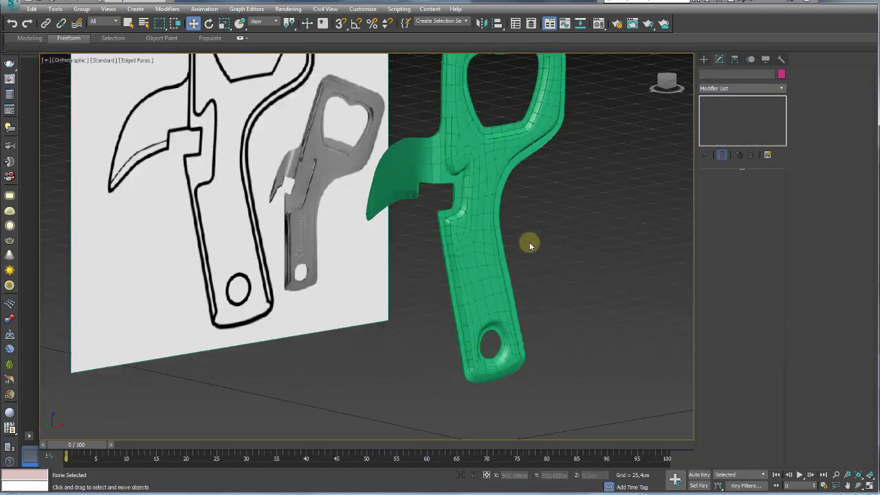
key("F4")
left_click(479, 292)
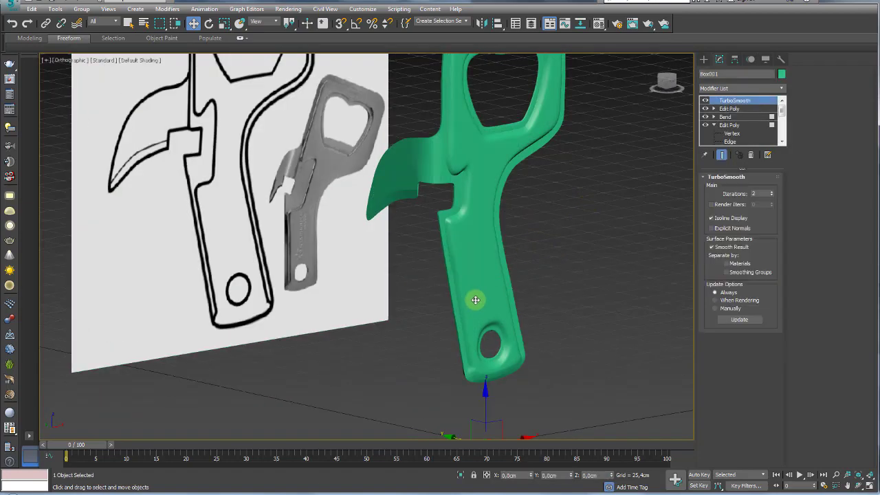
middle_click_drag(479, 293, 500, 275, "alt")
scroll(493, 269, "down", 3)
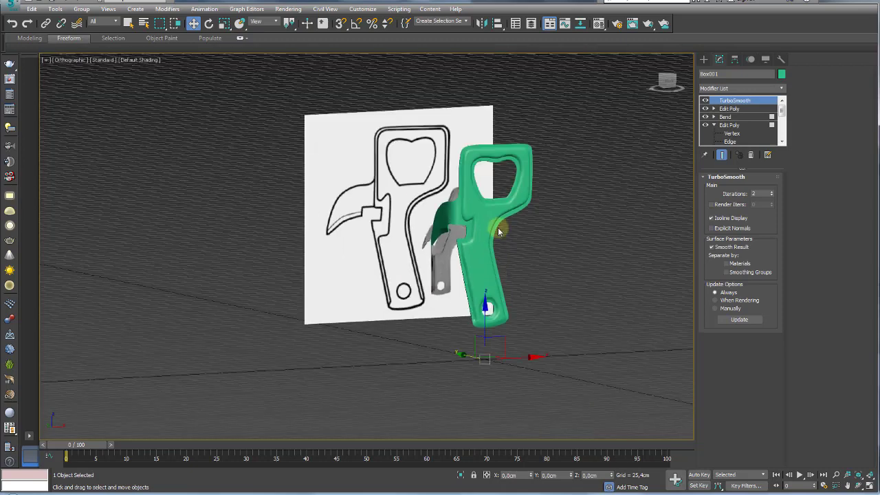
key("p")
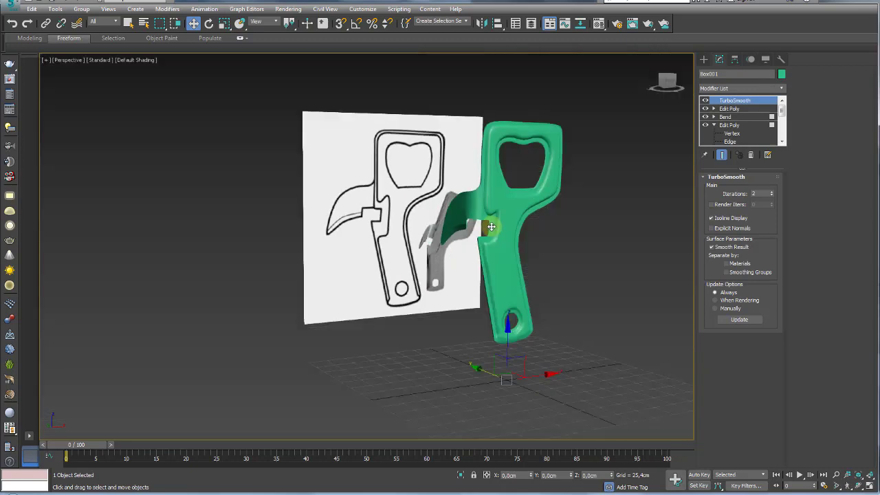
key("F4")
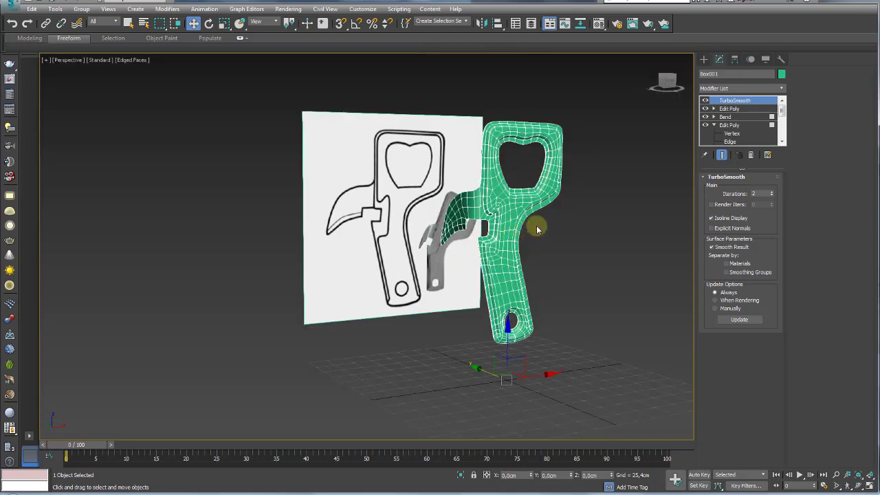
Frame the selected green opener with Zoom Extents Selected and zoom in to inspect it.
left_click(560, 247)
left_click(535, 250)
key("z")
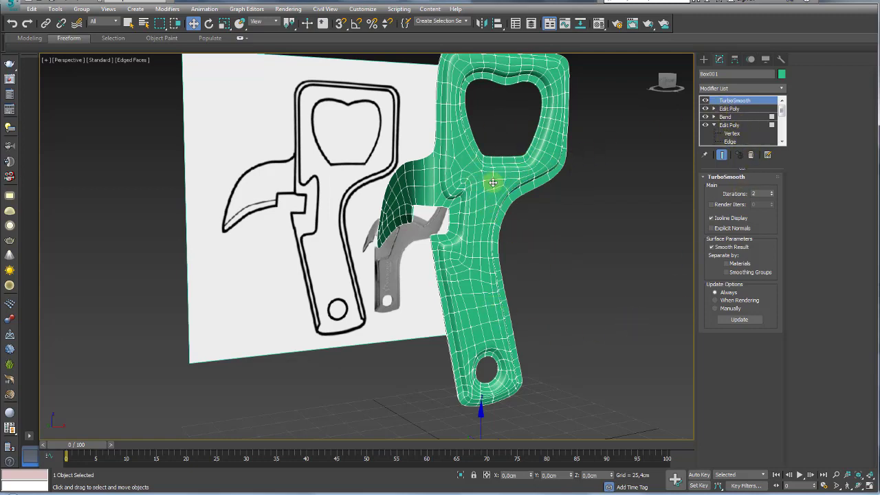
scroll(421, 233, "up", 2)
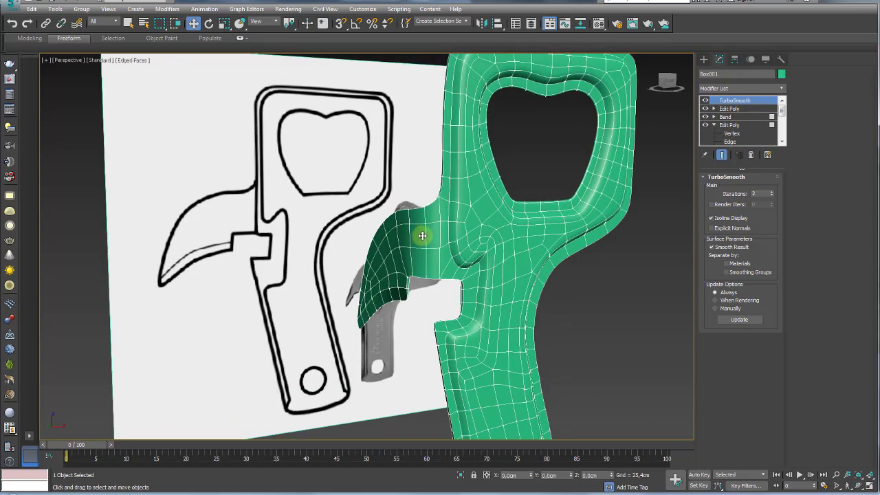
scroll(440, 233, "up", 2)
scroll(454, 244, "up", 2)
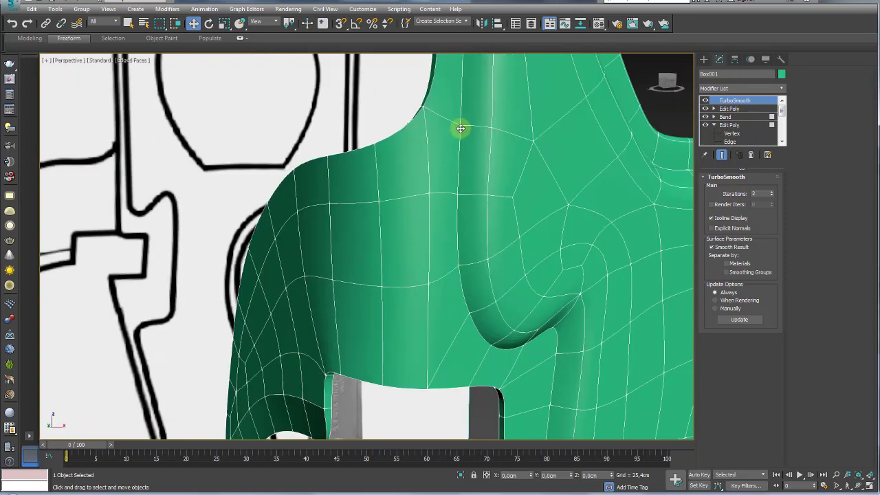
scroll(450, 158, "down", 1)
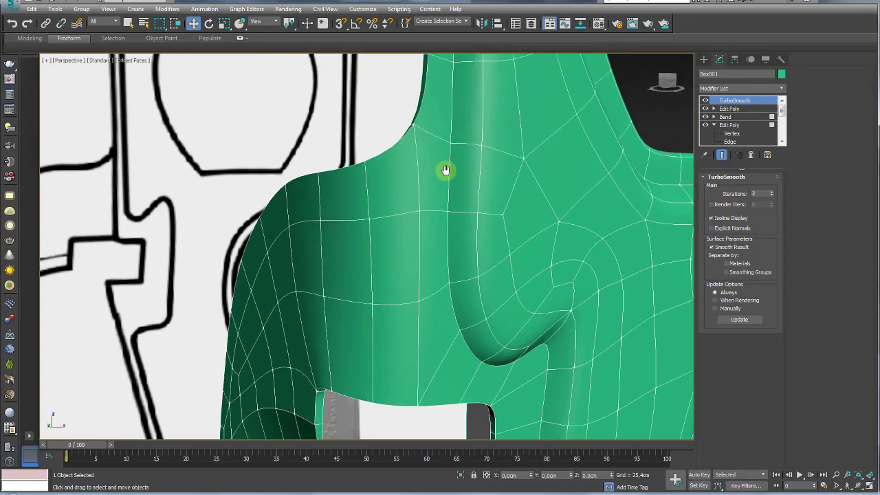
scroll(472, 204, "down", 3)
scroll(536, 304, "down", 2)
scroll(534, 252, "down", 2)
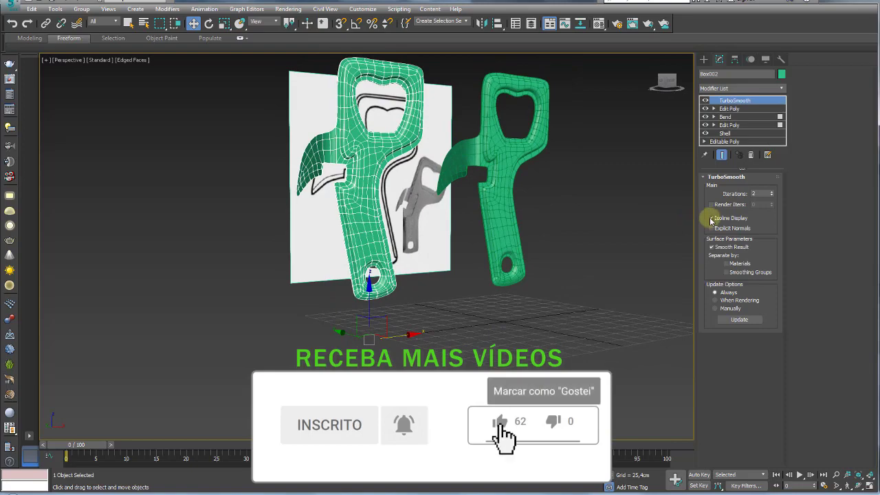
Uncheck Isoline Display and convert the copied opener to an Editable Poly.
left_click(711, 217)
scroll(342, 158, "up", 2)
scroll(342, 158, "up", 5)
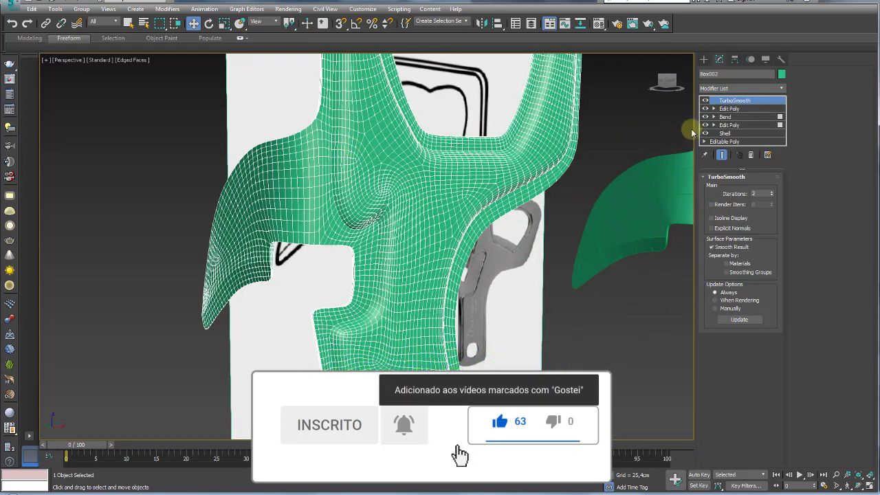
mouse_move(365, 157)
middle_mouse_down("alt")
mouse_move(368, 172)
mouse_move(353, 161)
middle_mouse_up("alt")
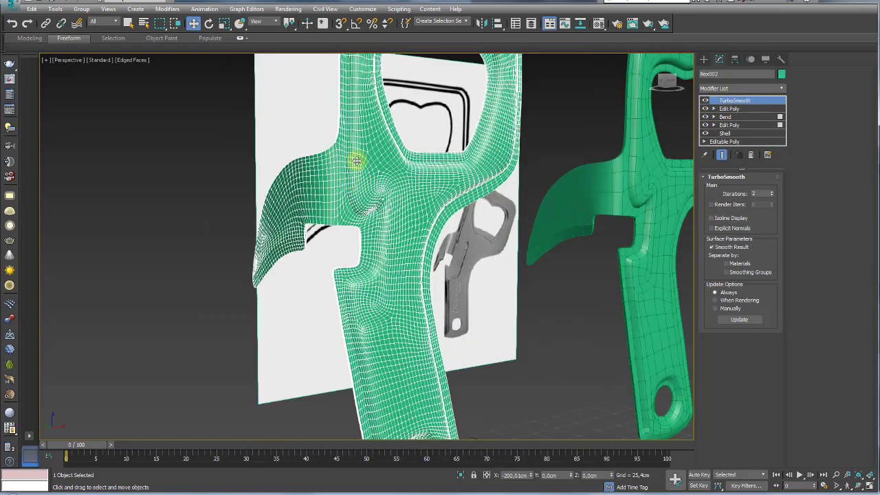
right_click(356, 158)
mouse_move(375, 272)
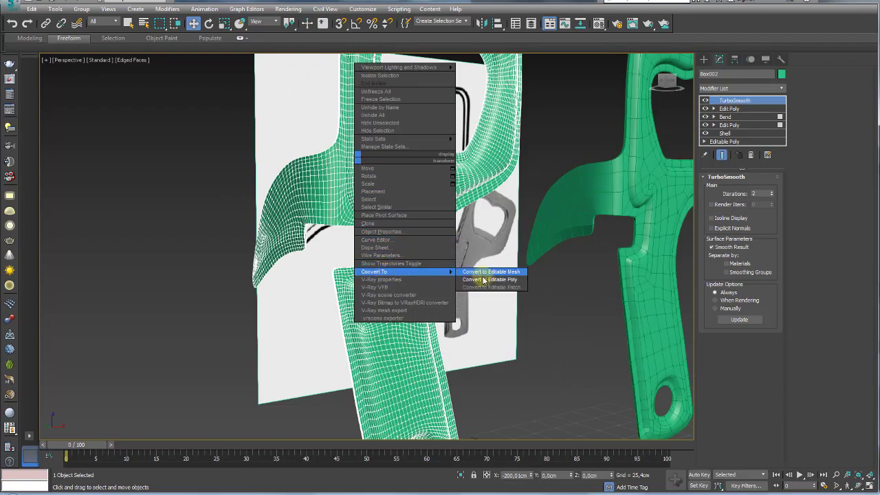
left_click(481, 278)
Zoom and orbit around the dense collapsed mesh, then reselect the green opener.
scroll(356, 222, "up", 3)
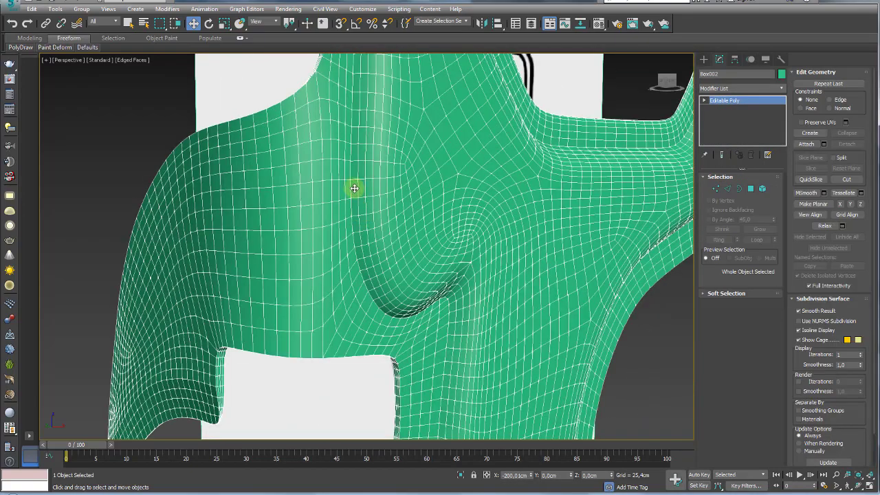
scroll(353, 189, "up", 2)
scroll(359, 249, "up", 2)
scroll(363, 249, "up", 2)
scroll(355, 220, "up", 1)
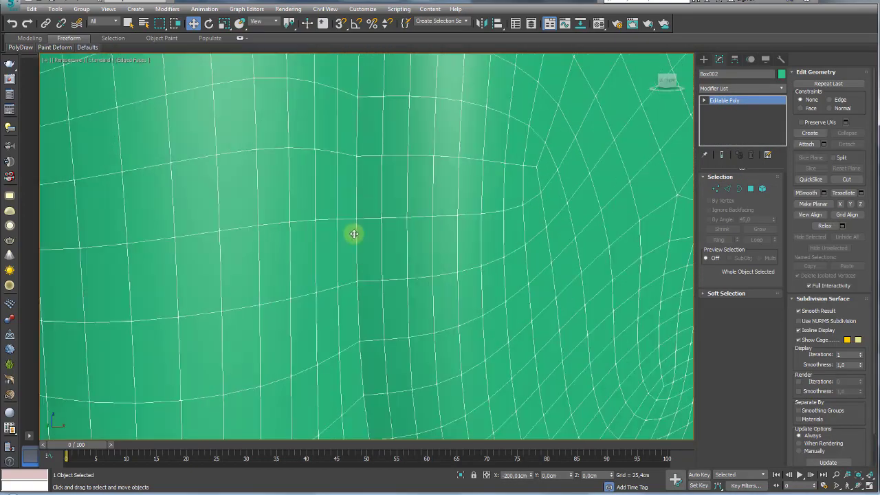
scroll(353, 172, "down", 5)
scroll(365, 220, "down", 4)
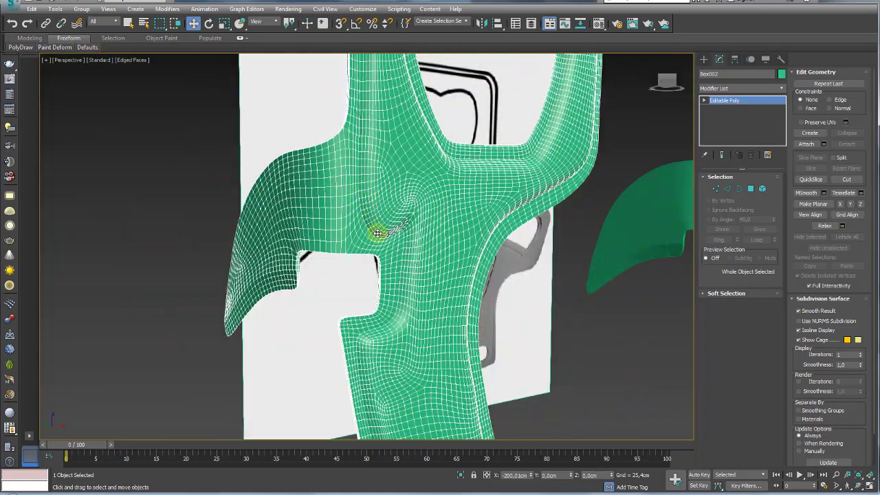
scroll(396, 243, "up", 2)
scroll(385, 226, "up", 2)
scroll(452, 189, "up", 2)
scroll(520, 154, "up", 1)
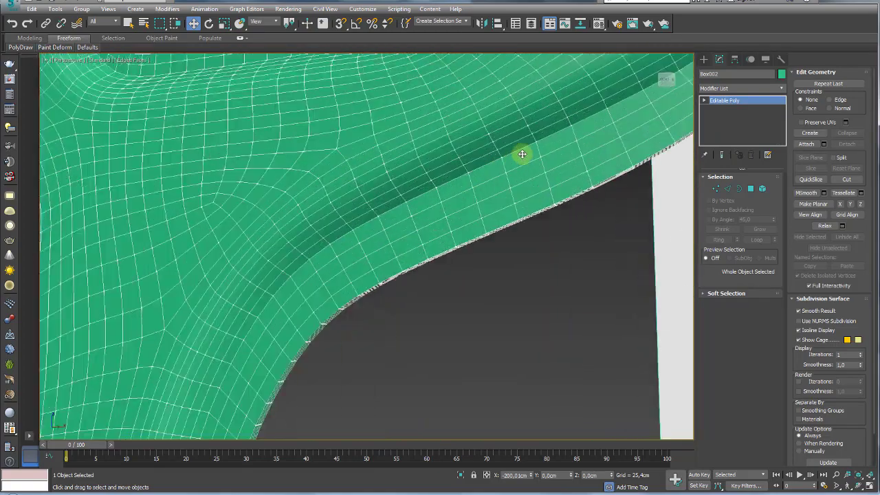
scroll(543, 148, "down", 1)
mouse_move(530, 181)
middle_mouse_down("alt")
mouse_move(483, 164)
mouse_move(540, 207)
middle_mouse_up("alt")
scroll(481, 164, "down", 1)
scroll(514, 183, "up", 3)
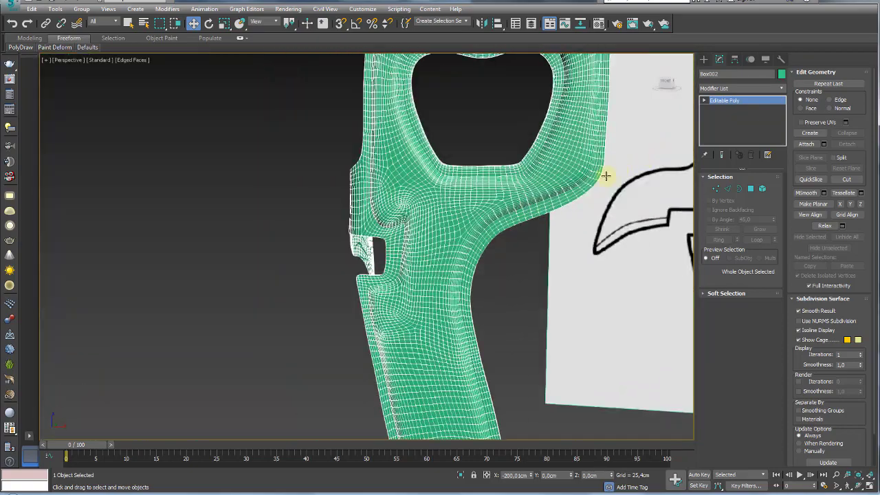
scroll(603, 177, "down", 5)
left_click(481, 137)
scroll(632, 134, "up", 3)
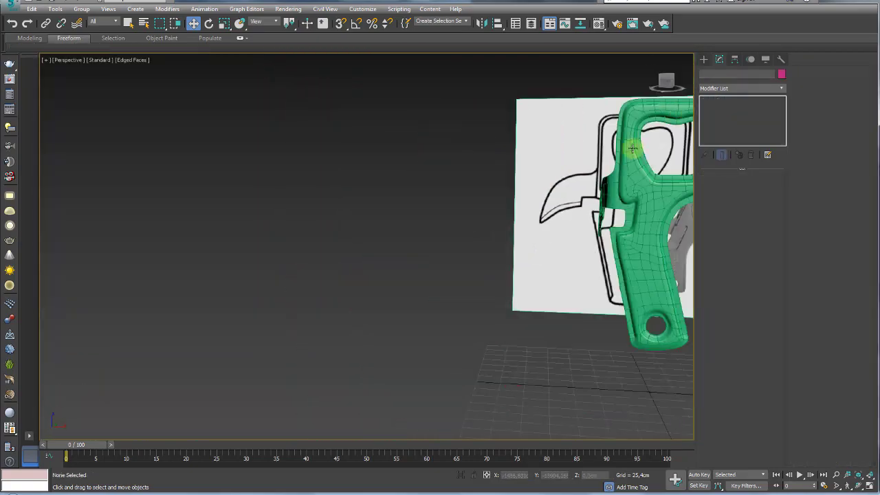
left_click(632, 134)
Expand the Freeform ribbon and zoom, orbit and pan around the finished opener beside its reference.
key("z")
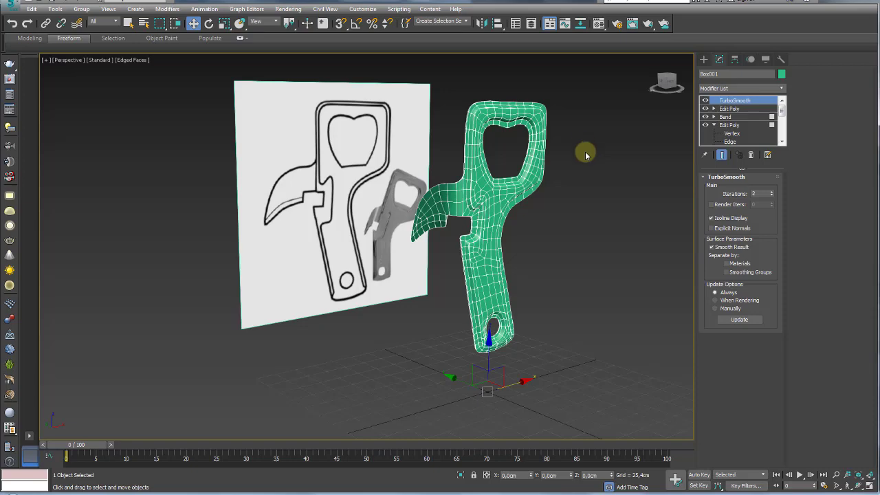
mouse_move(583, 146)
middle_mouse_down("alt")
mouse_move(579, 160)
mouse_move(585, 153)
mouse_move(568, 163)
middle_mouse_up("alt")
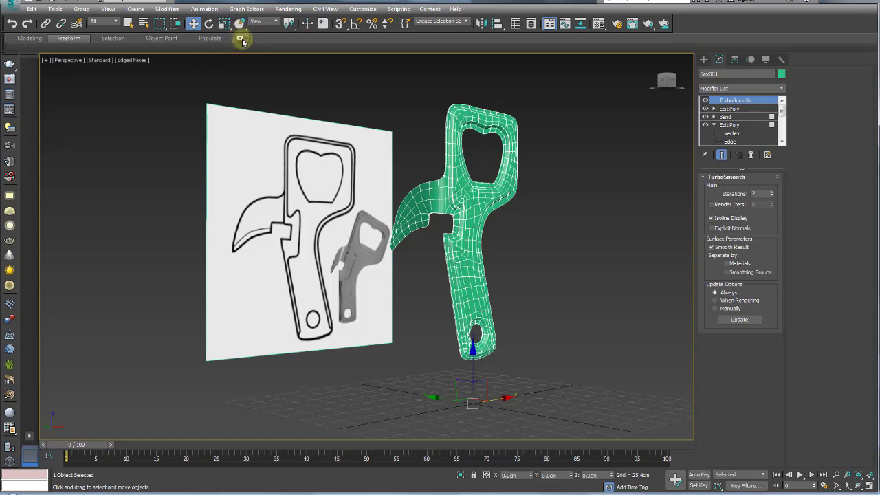
left_click(63, 43)
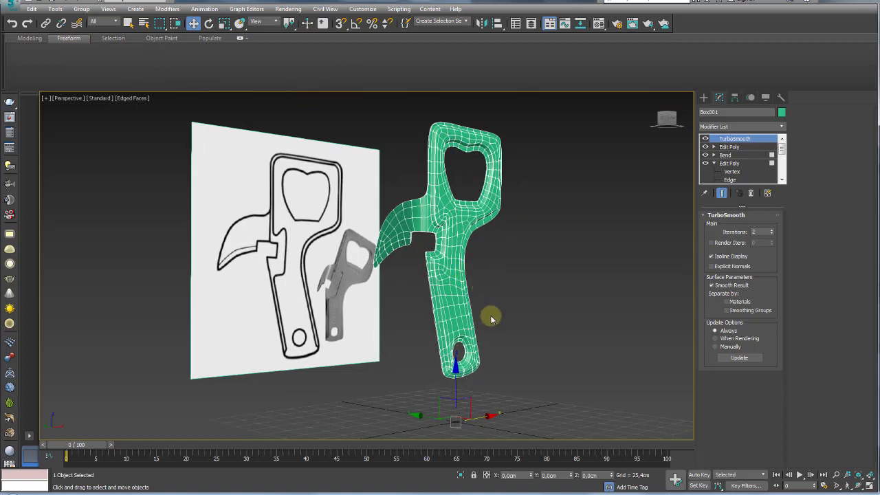
scroll(488, 314, "down", 5)
scroll(499, 348, "up", 3)
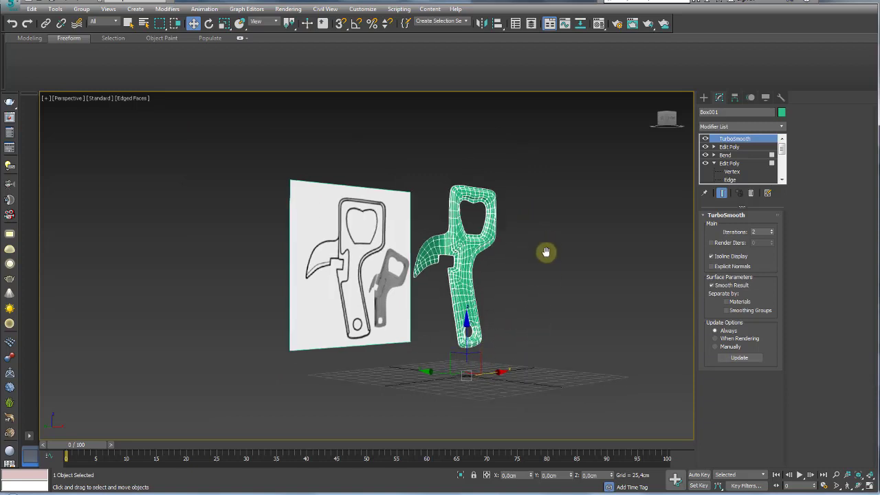
scroll(564, 220, "up", 1)
left_click_drag(554, 157, 457, 397)
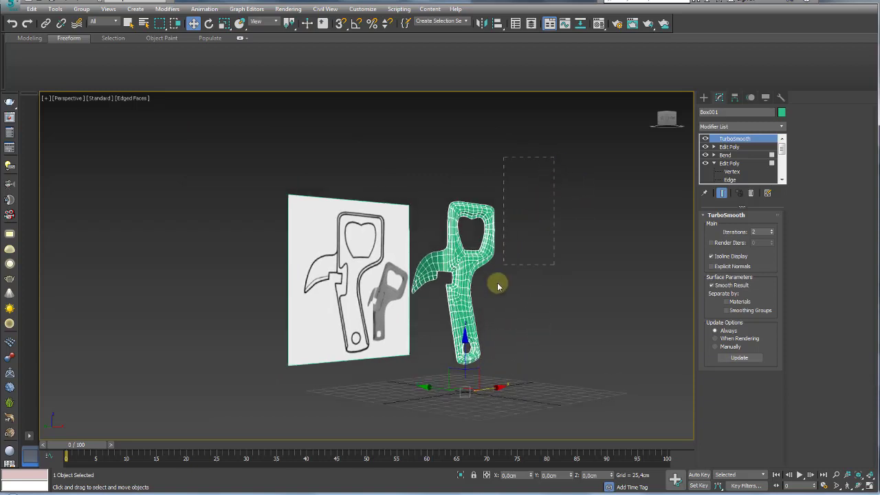
scroll(447, 398, "up", 2)
middle_click_drag(511, 277, 524, 301)
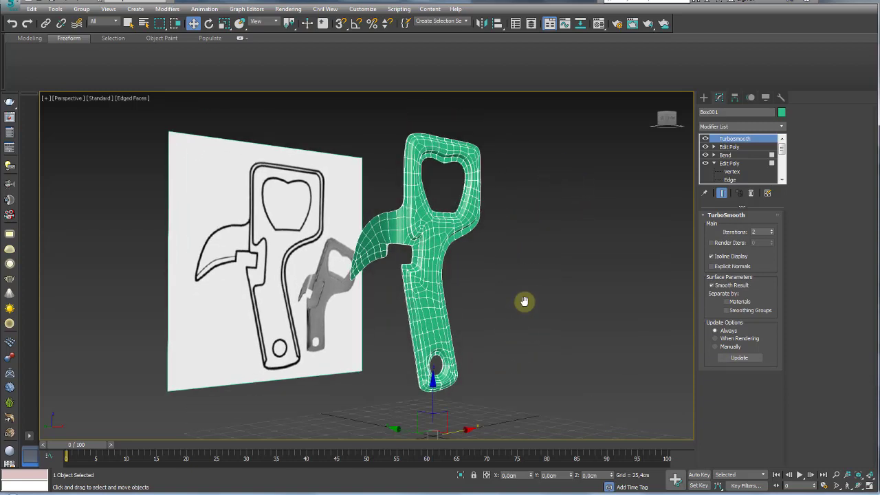